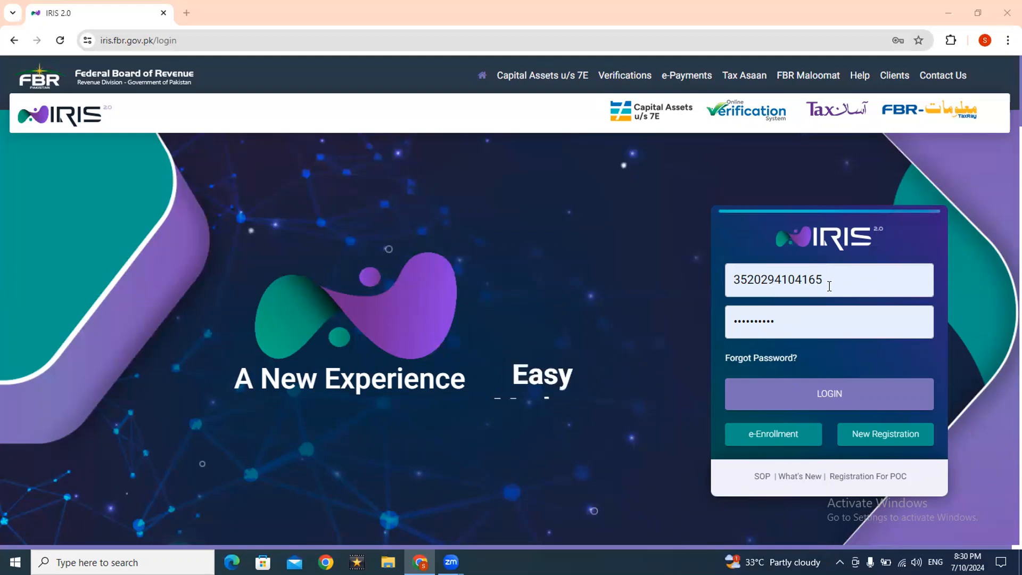
Log in with the prefilled credentials and start a Salary Return for Individuals - Classic View for 01-Jul-2023 - 30-Jun-2024.
{"action": "left_click", "coordinate": [797, 389]}
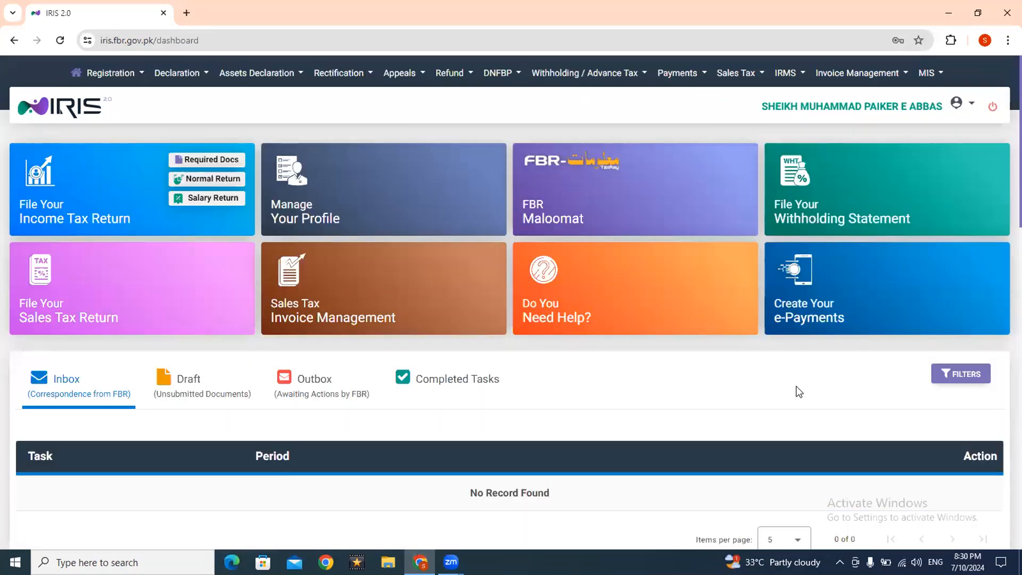
{"action": "left_click", "coordinate": [191, 78]}
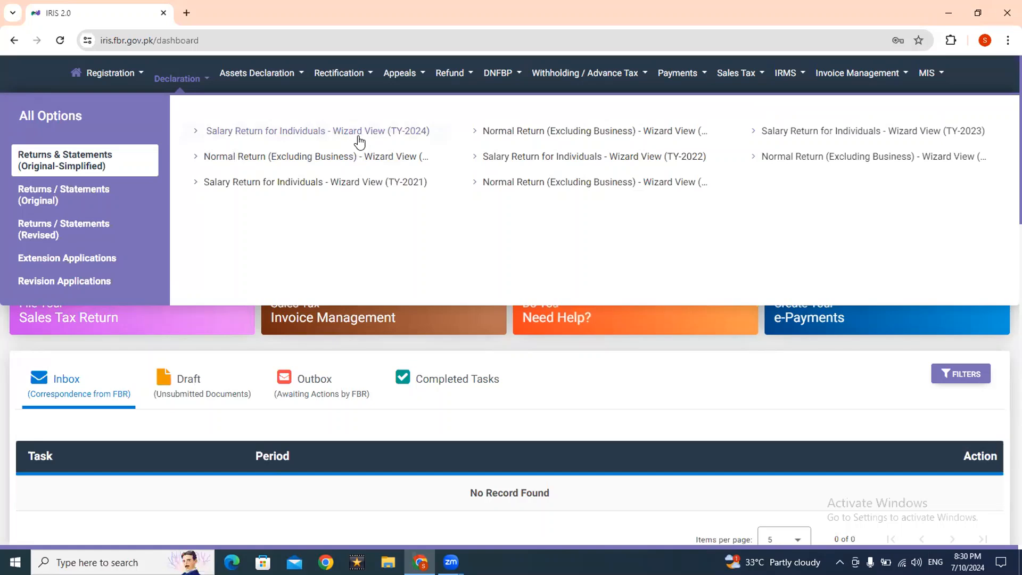
{"action": "left_click", "coordinate": [97, 205]}
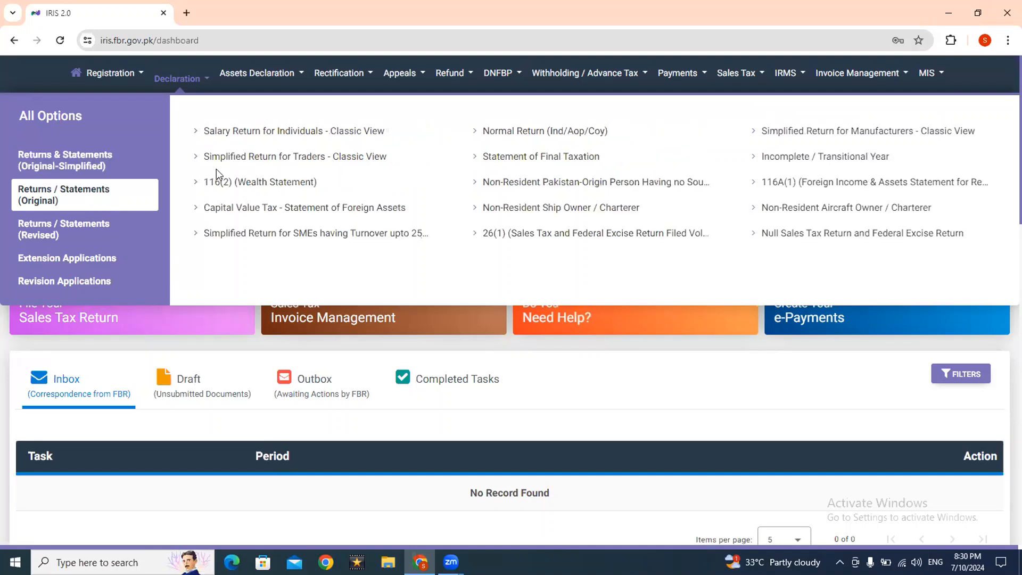
{"action": "left_click", "coordinate": [273, 132]}
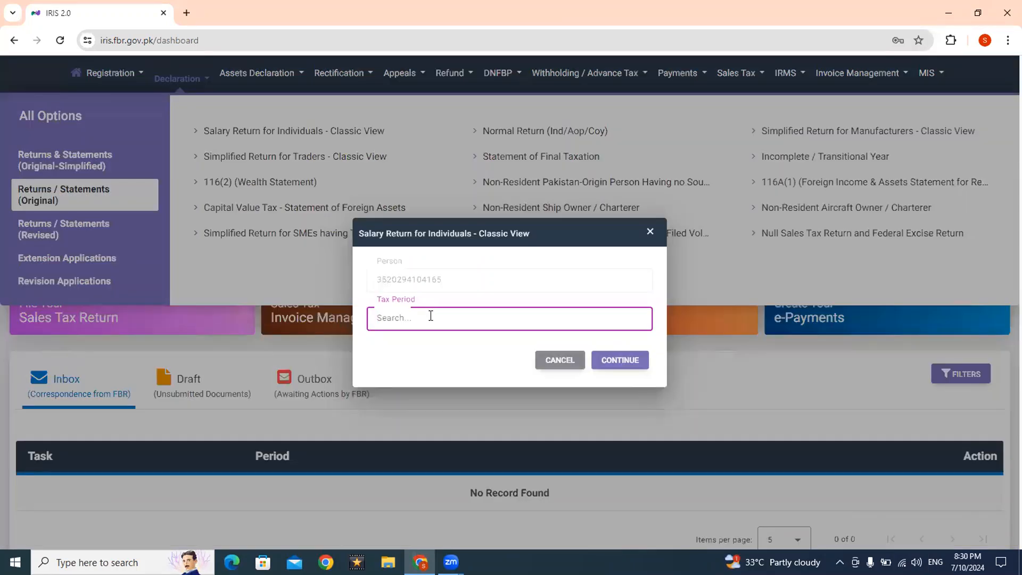
{"action": "type", "text": "2024"}
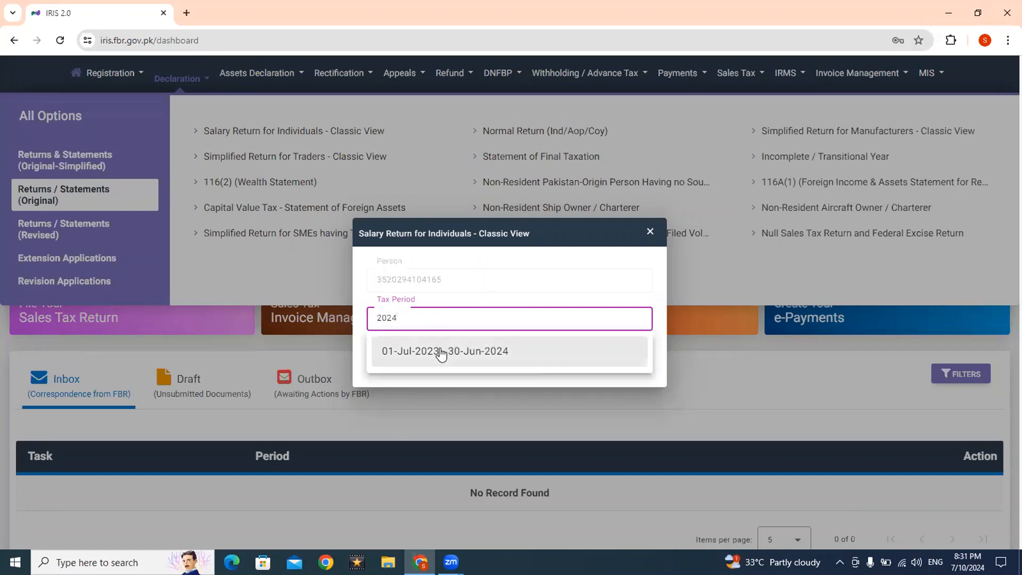
{"action": "left_click", "coordinate": [453, 353]}
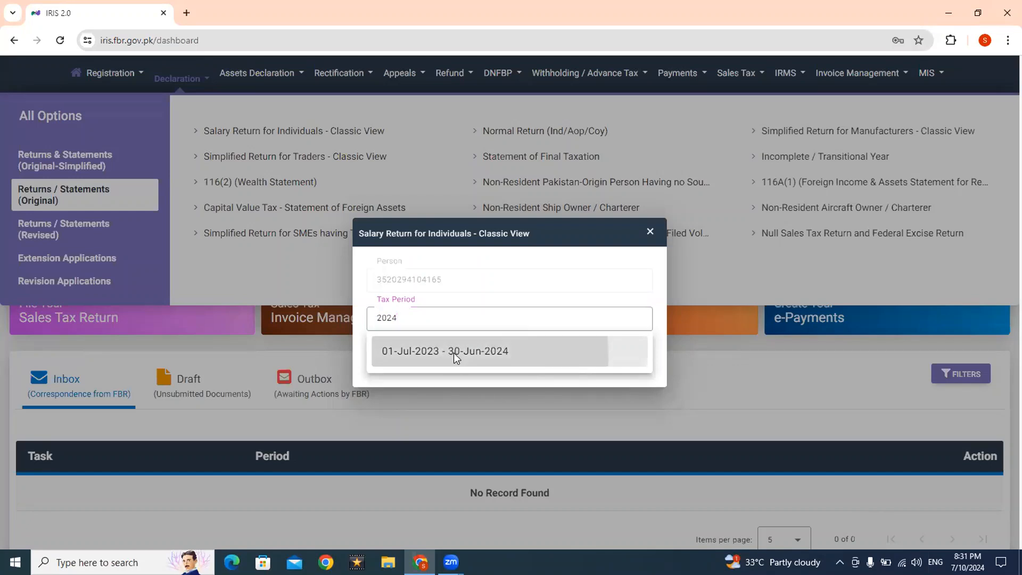
{"action": "left_click", "coordinate": [624, 360]}
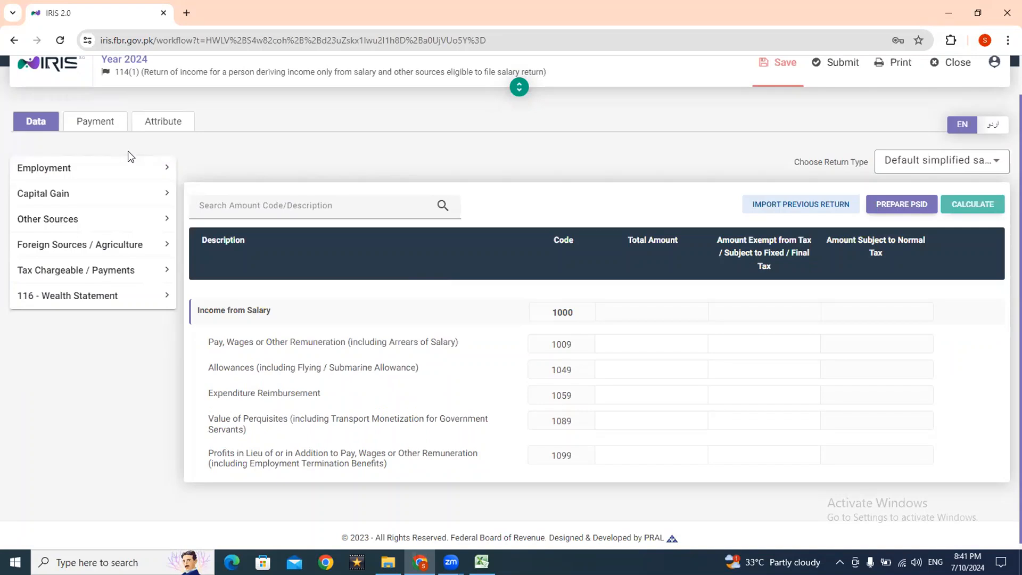
Open the Salary section under Employment in the 2024 return.
{"action": "left_click", "coordinate": [127, 168]}
{"action": "left_click", "coordinate": [115, 196]}
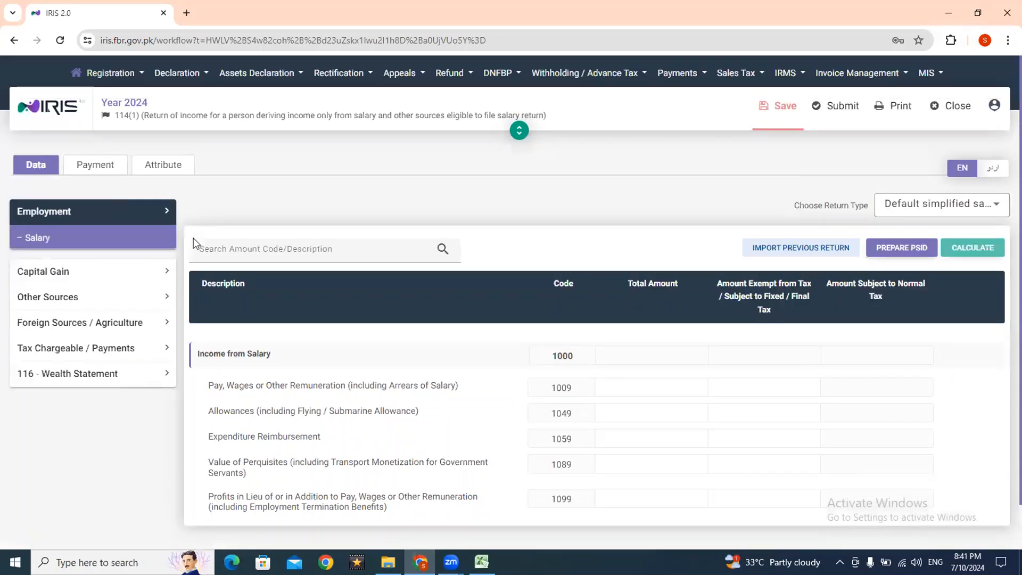
{"action": "scroll", "coordinate": [1004, 282], "scroll_direction": "down", "scroll_amount": 1}
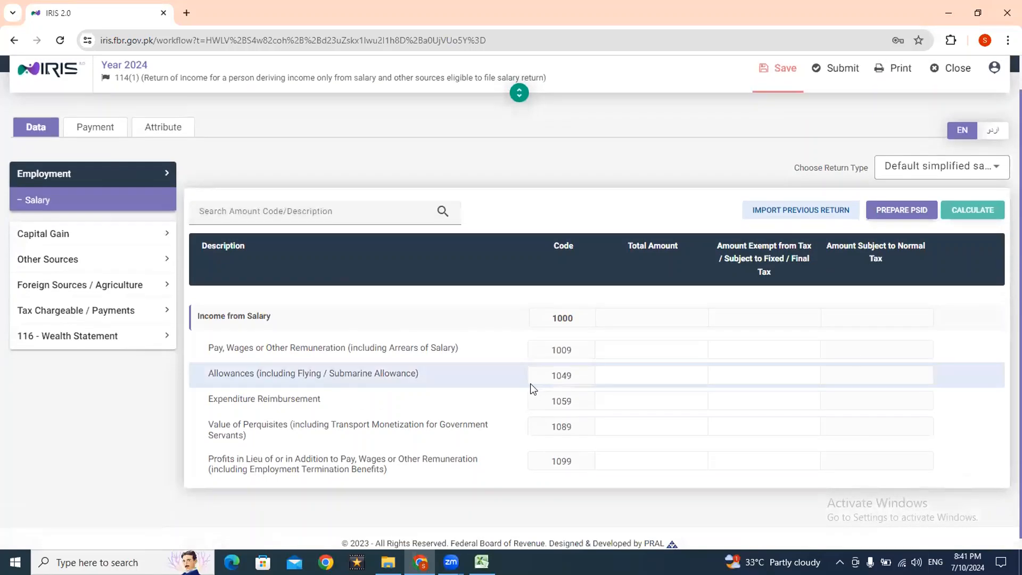
Switch to the Excel salary workbook and calculate the annual basic salary in J5 with =E5*12.
{"action": "key", "text": "alt+Tab"}
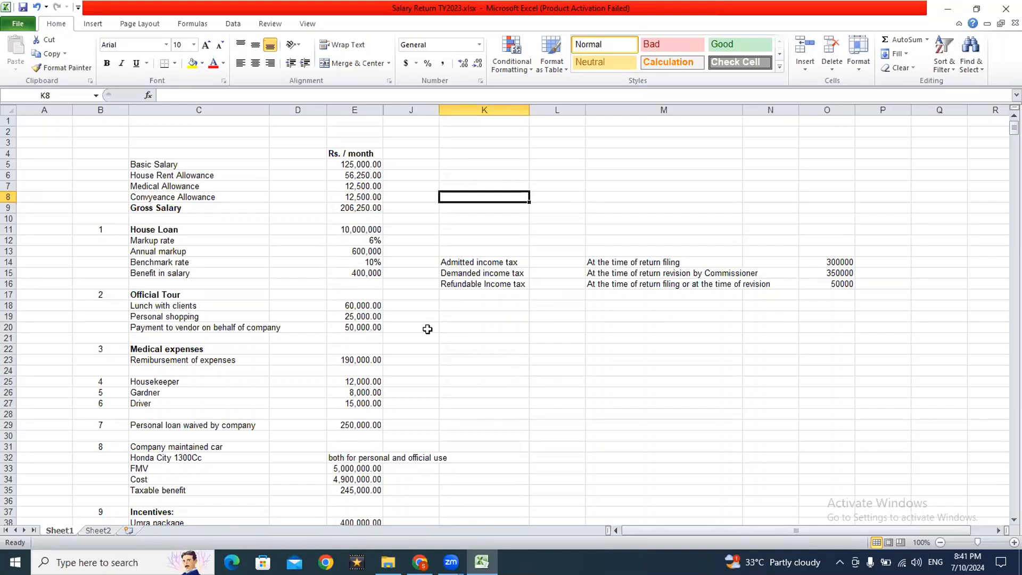
{"action": "left_click", "coordinate": [222, 175]}
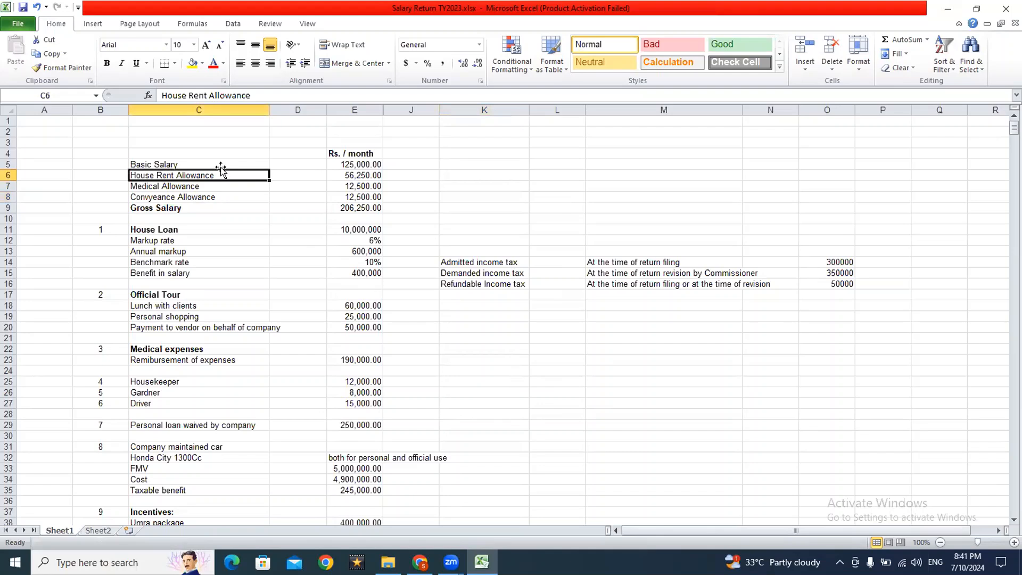
{"action": "key", "text": "Right"}
{"action": "key", "text": "Right"}
{"action": "key", "text": "Up"}
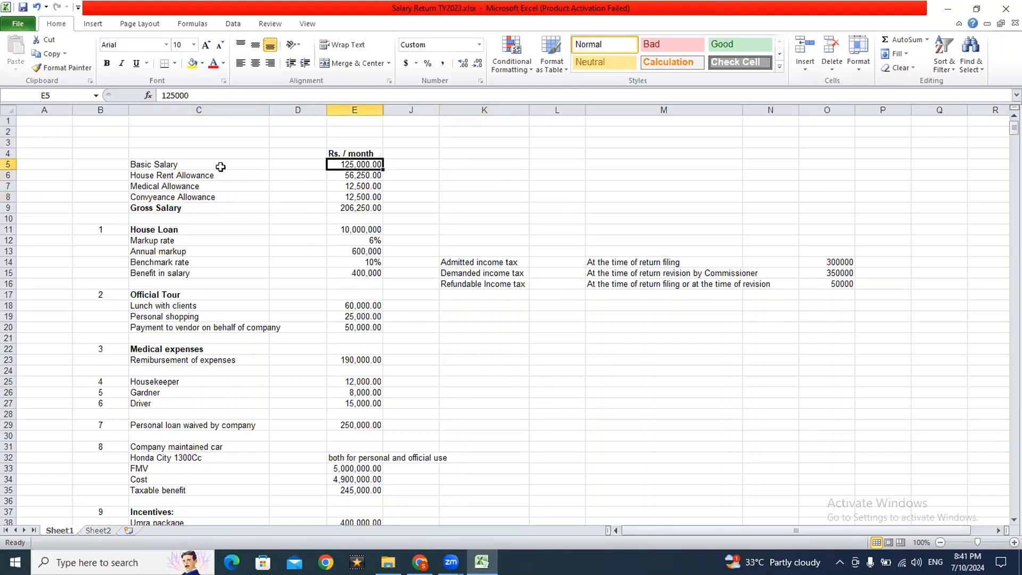
{"action": "key", "text": "Right"}
{"action": "type", "text": "=E5*12"}
{"action": "key", "text": "Return"}
Fill the annual salary formula from J5 down through J8 for the three allowances.
{"action": "key", "text": "Up"}
{"action": "key", "text": "shift+Down"}
{"action": "key", "text": "shift+Down"}
{"action": "key", "text": "shift+Down"}
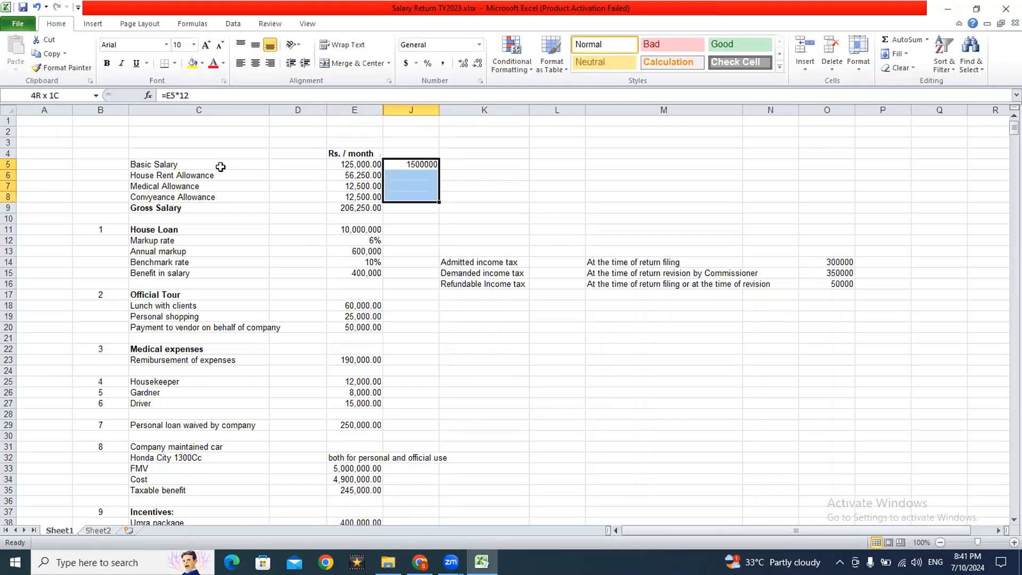
{"action": "key", "text": "ctrl+d"}
Copy the monthly gross salary sum formula from E9 to J9 for the annual column.
{"action": "key", "text": "Left"}
{"action": "key", "text": "Down"}
{"action": "key", "text": "Down"}
{"action": "key", "text": "Down"}
{"action": "key", "text": "Down"}
{"action": "key", "text": "ctrl+c"}
{"action": "key", "text": "Right"}
{"action": "key", "text": "ctrl+v"}
{"action": "key", "text": "Escape"}
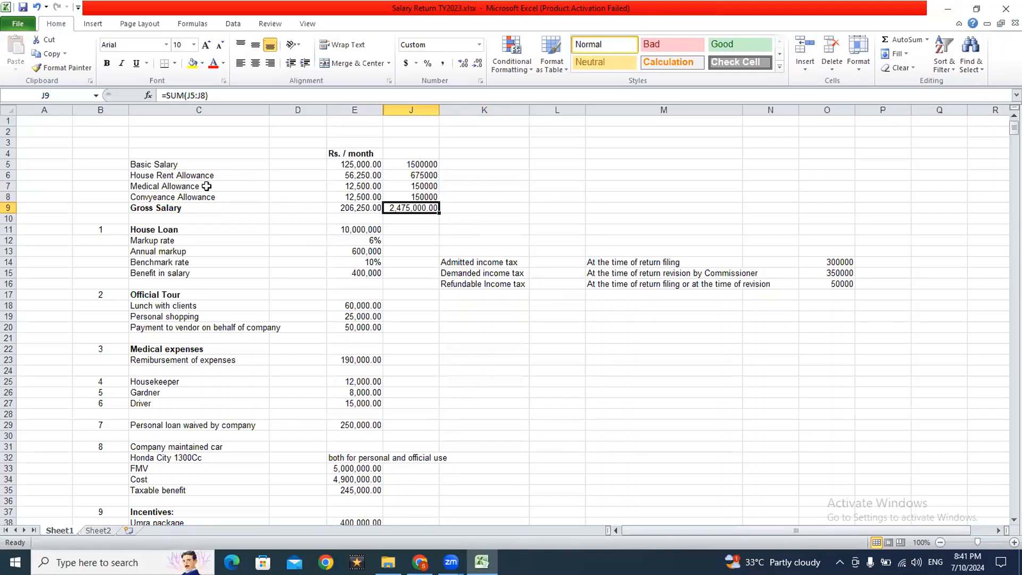
Format the annual amounts in J5:J9 with the comma style and no decimal places.
{"action": "left_click_drag", "start_coordinate": [428, 163], "coordinate": [419, 204]}
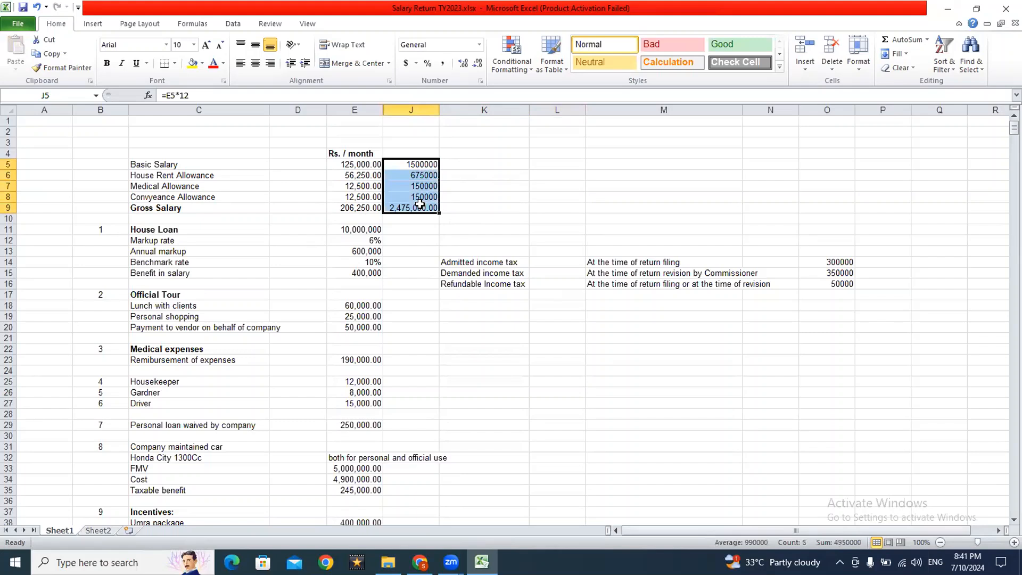
{"action": "left_click", "coordinate": [442, 63]}
{"action": "left_click", "coordinate": [478, 64]}
{"action": "left_click", "coordinate": [478, 64]}
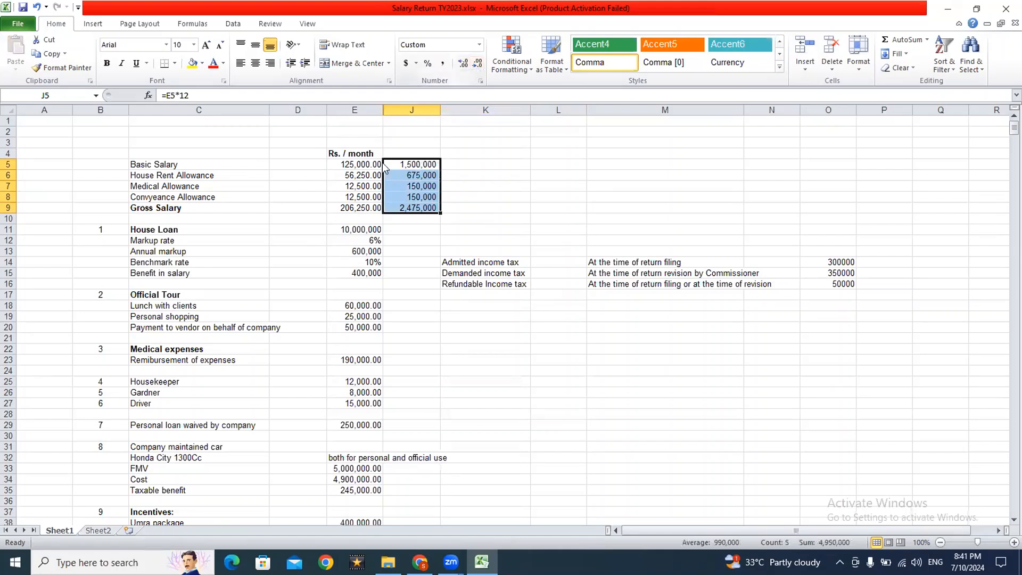
Copy the annual basic salary of 1,500,000 into the IRIS total amount for Pay, Wages (code 1009) and calculate the return.
{"action": "left_click", "coordinate": [406, 164]}
{"action": "key", "text": "ctrl+c"}
{"action": "key", "text": "alt+Tab"}
{"action": "key", "text": "alt+Tab"}
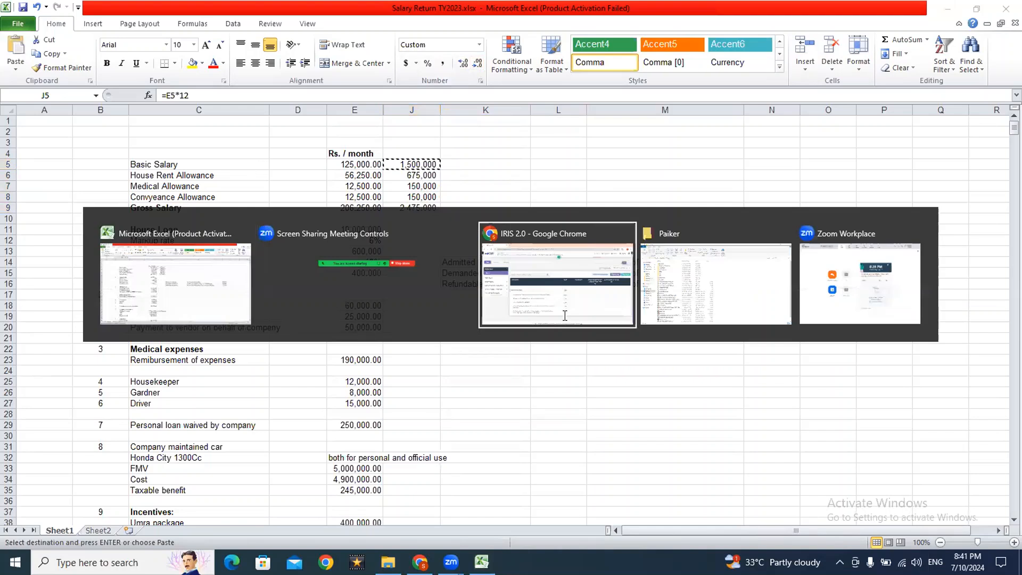
{"action": "left_click", "coordinate": [639, 350]}
{"action": "key", "text": "ctrl+v"}
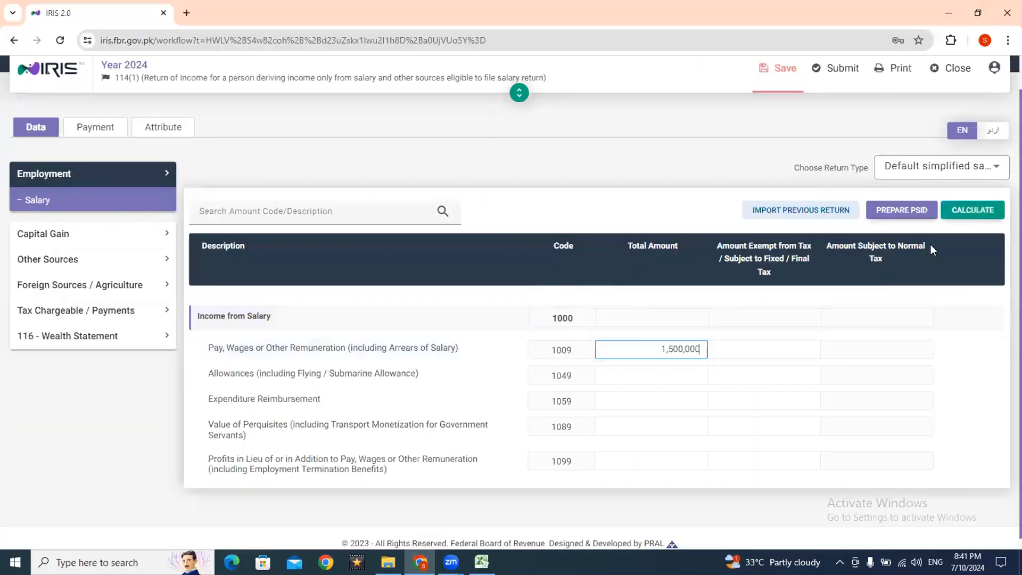
{"action": "left_click", "coordinate": [966, 210]}
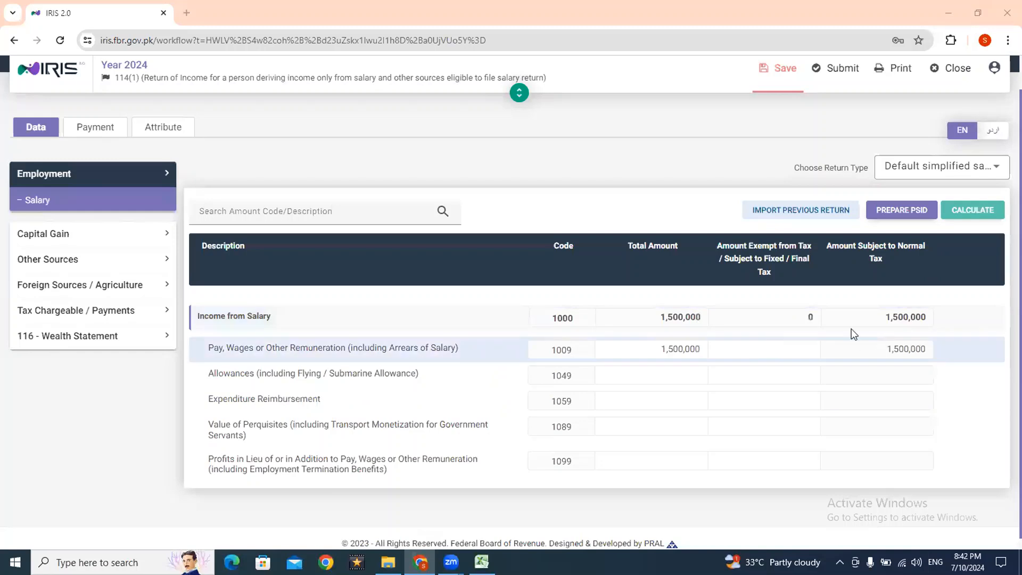
Switch to Excel, review the monthly allowances and select J6:J8 to read the sum of the annual allowances.
{"action": "key", "text": "alt+Tab"}
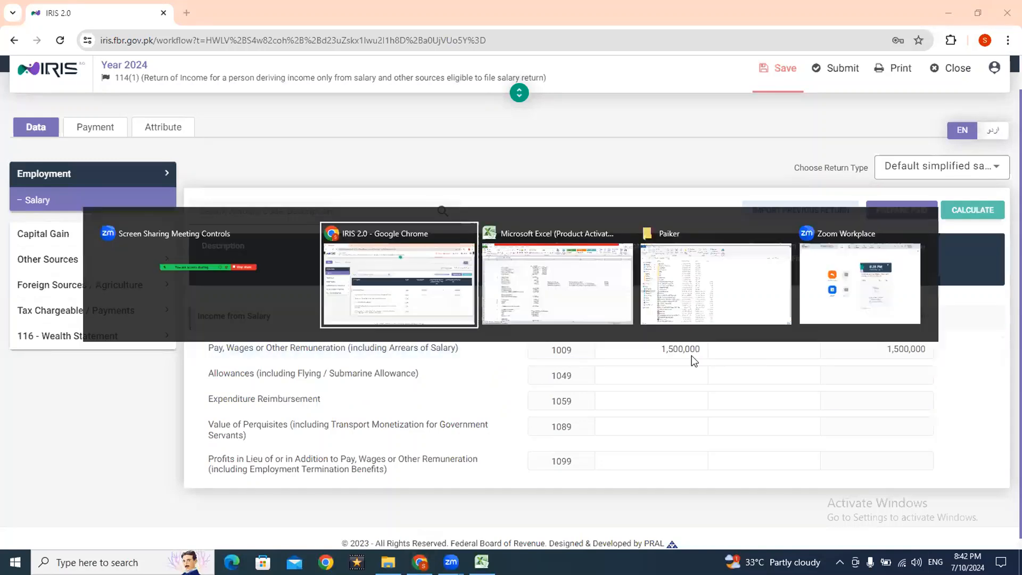
{"action": "key", "text": "alt+Tab"}
{"action": "key", "text": "Tab"}
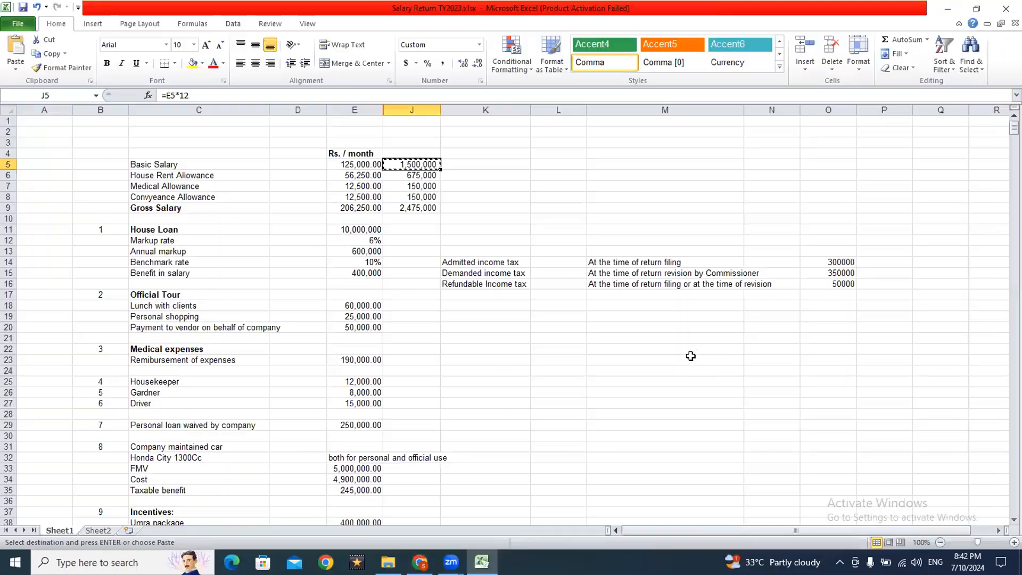
{"action": "key", "text": "Down"}
{"action": "key", "text": "Left"}
{"action": "key", "text": "Down"}
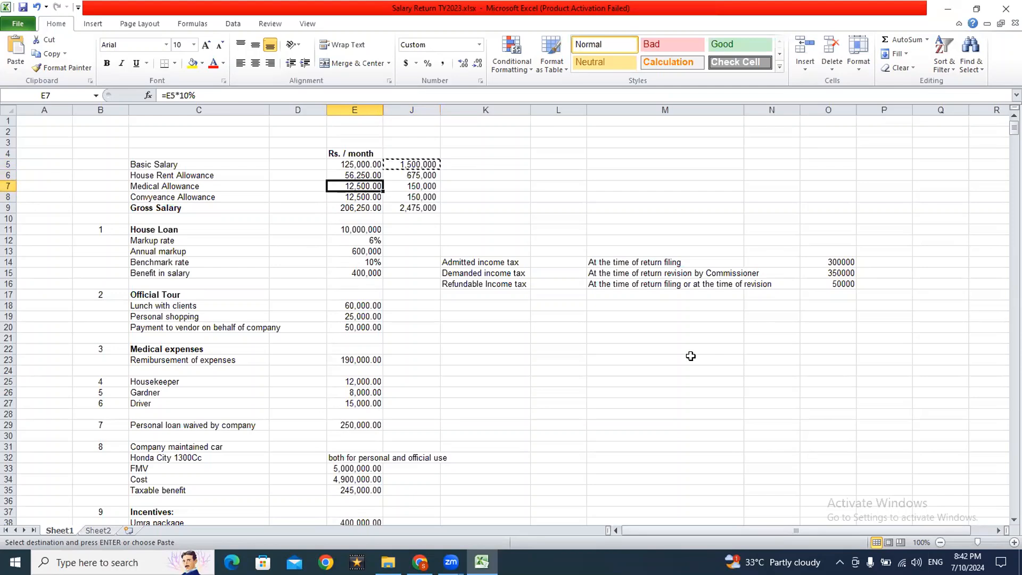
{"action": "key", "text": "Down"}
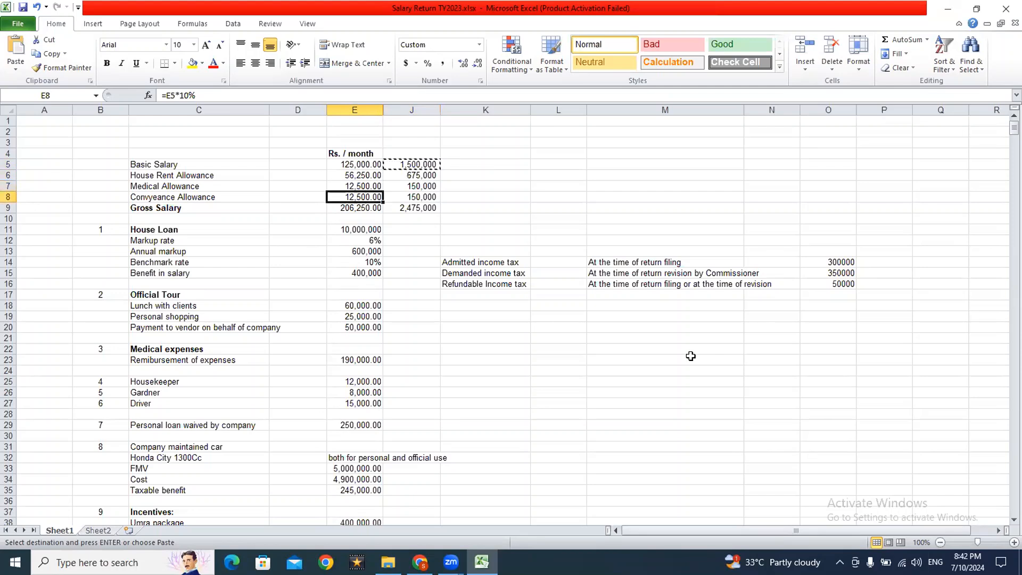
{"action": "key", "text": "Down"}
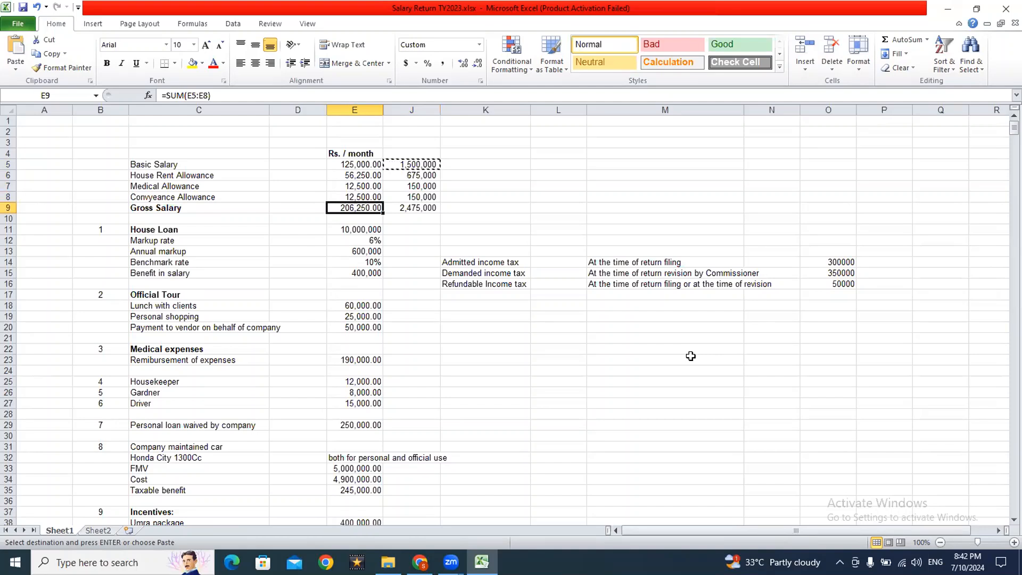
{"action": "key", "text": "Right"}
{"action": "key", "text": "Up"}
{"action": "key", "text": "Up"}
{"action": "key", "text": "Up"}
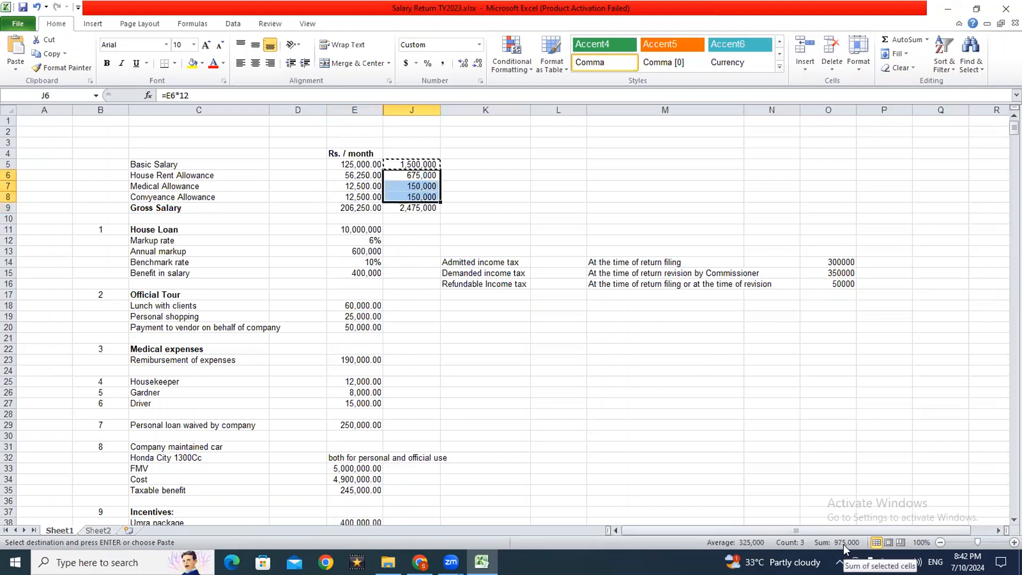
Switch to IRIS, enter 975,000 as the total amount for Allowances (code 1049) and recalculate the return.
{"action": "key", "text": "alt+Tab"}
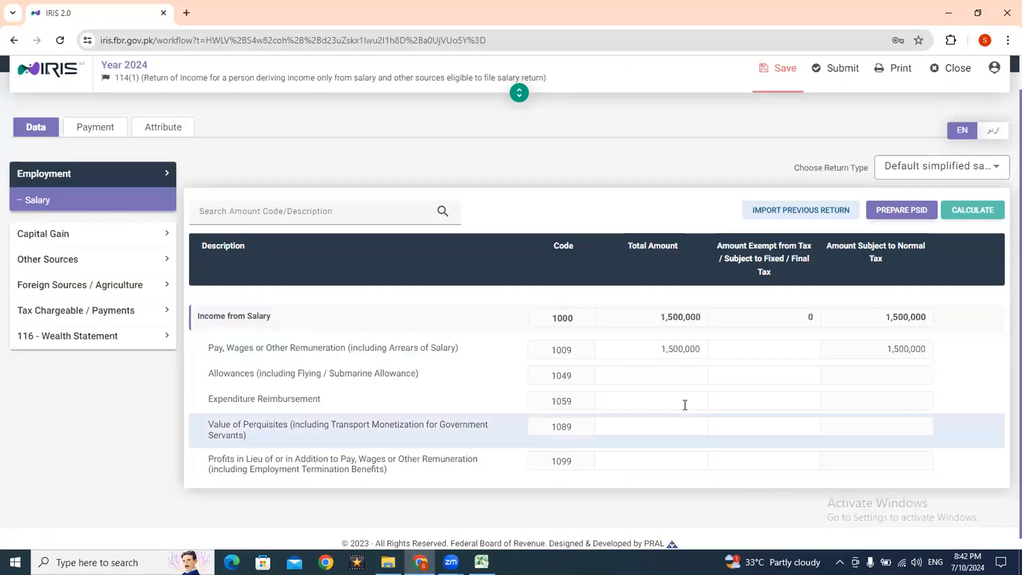
{"action": "left_click", "coordinate": [664, 371]}
{"action": "type", "text": "975,000"}
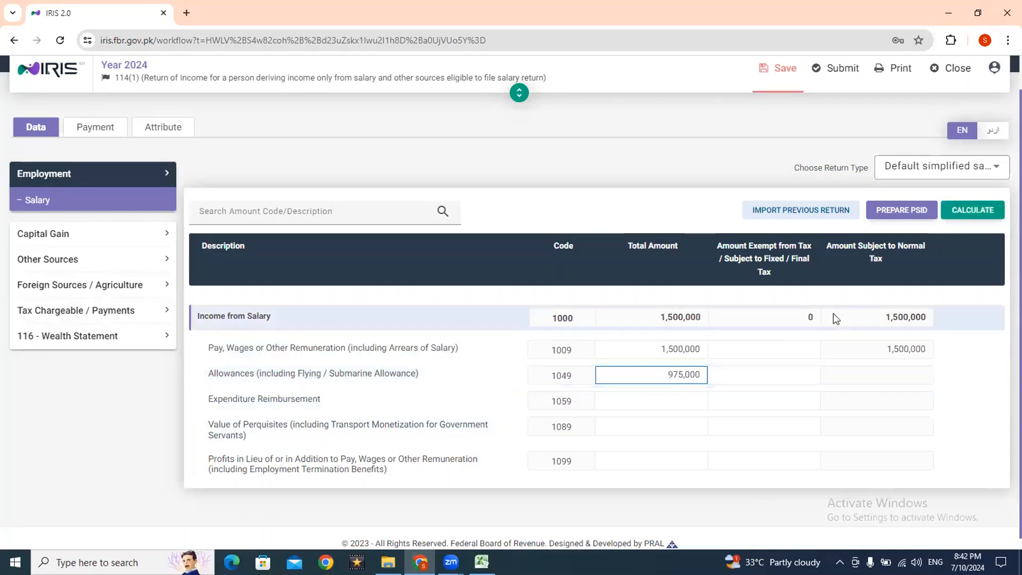
{"action": "left_click", "coordinate": [973, 216]}
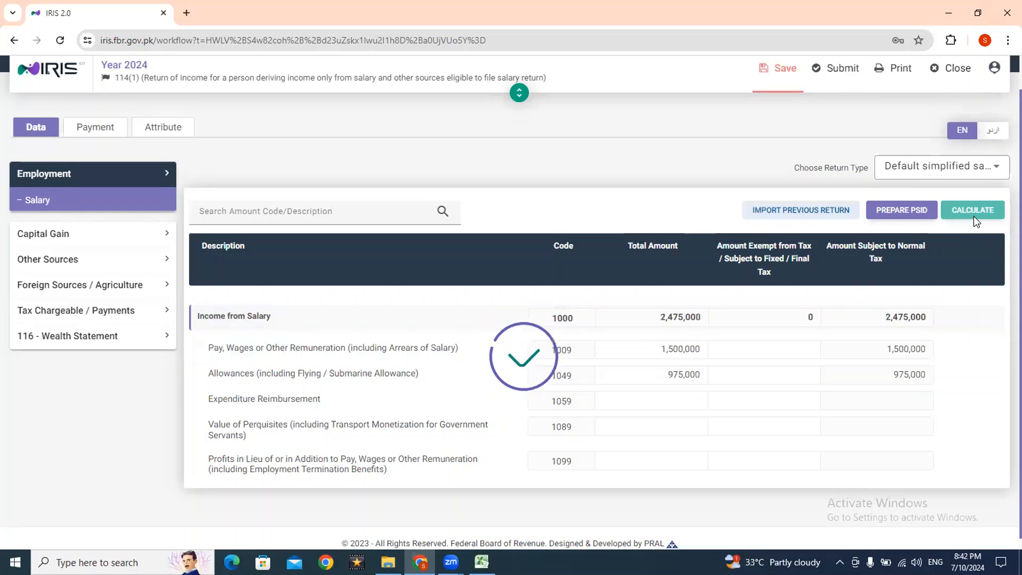
Check the annual medical allowance in Excel, enter 150,000 as the exempt amount for Allowances (code 1049) in IRIS and recalculate.
{"action": "key", "text": "alt+Tab"}
{"action": "key", "text": "Left"}
{"action": "key", "text": "Left"}
{"action": "key", "text": "Left"}
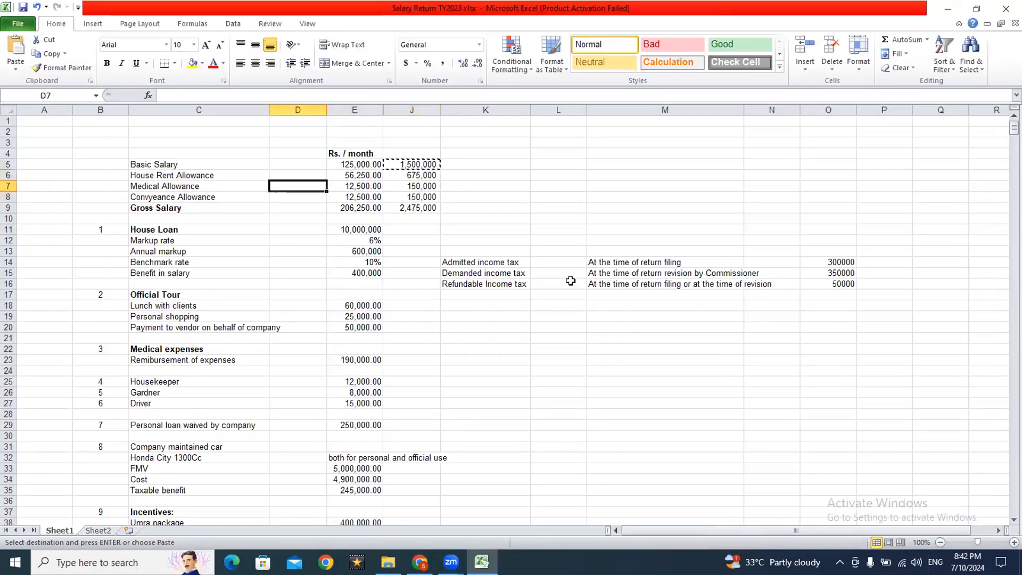
{"action": "key", "text": "Right"}
{"action": "key", "text": "Right"}
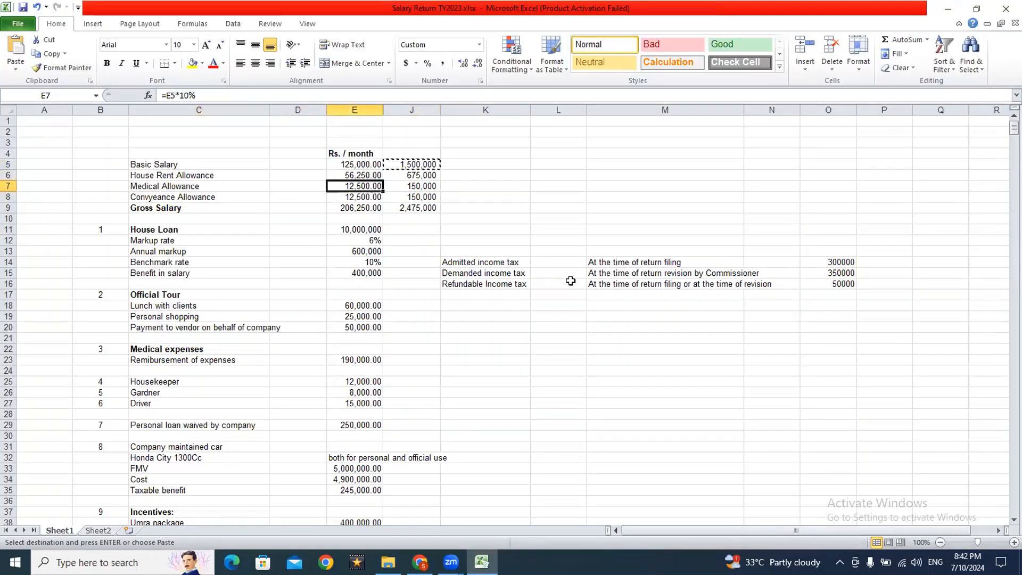
{"action": "key", "text": "Right"}
{"action": "key", "text": "alt+Tab"}
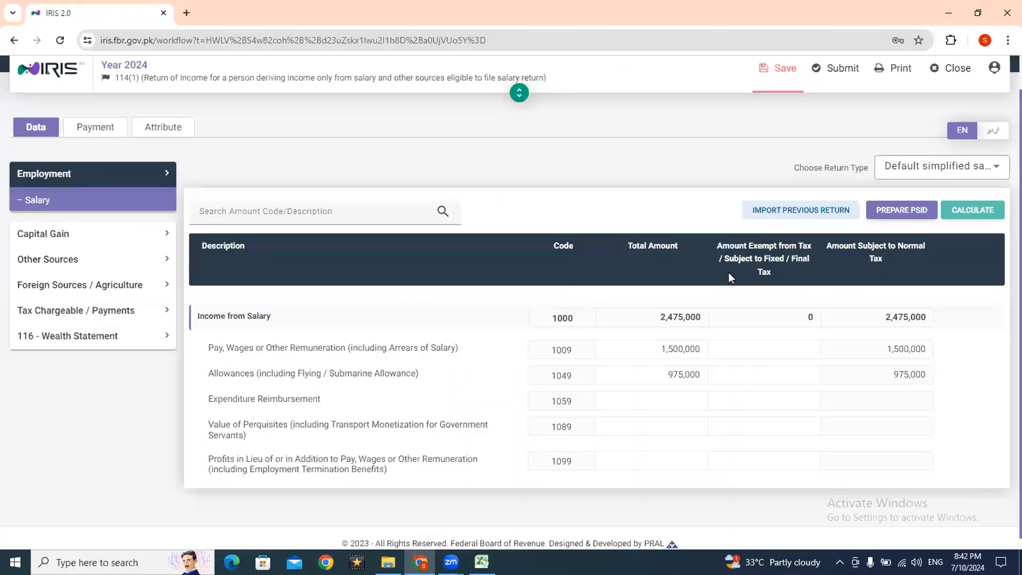
{"action": "left_click", "coordinate": [772, 375]}
{"action": "type", "text": "150,000"}
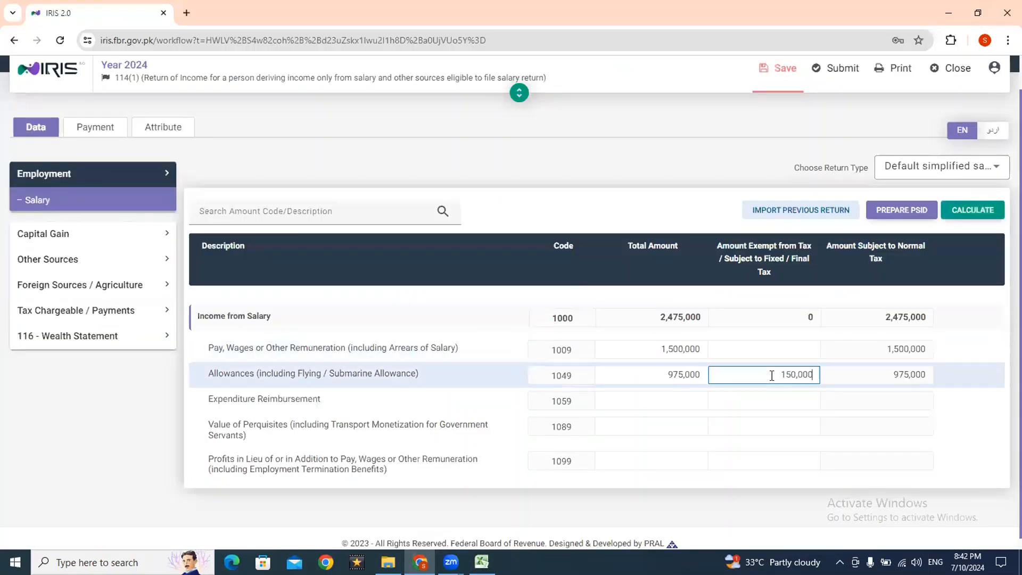
{"action": "left_click", "coordinate": [982, 210]}
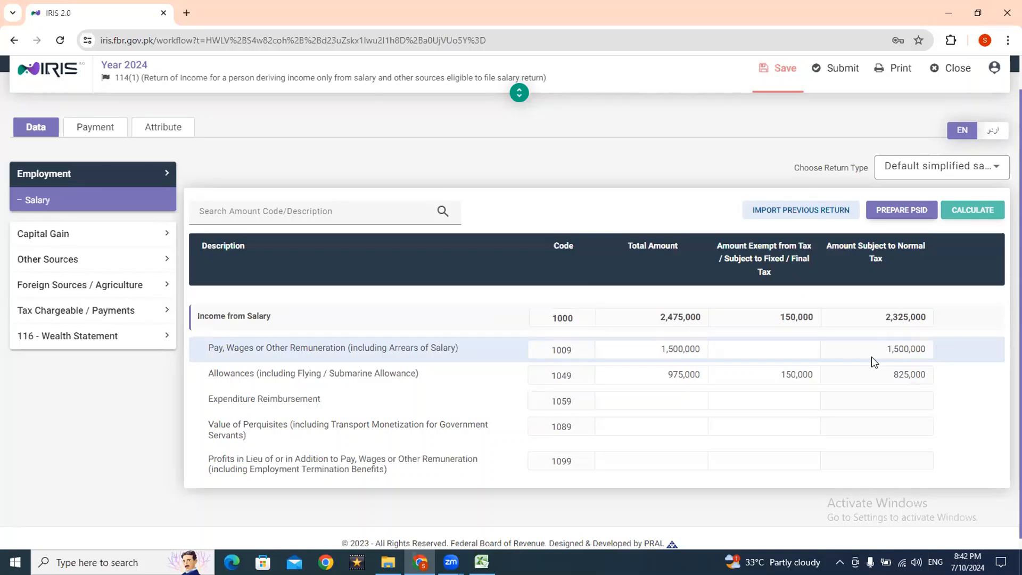
Switch to Excel and examine the House Loan figures in E11:E15, from the loan amount and markup rate to the benefit in salary.
{"action": "left_click", "coordinate": [691, 397]}
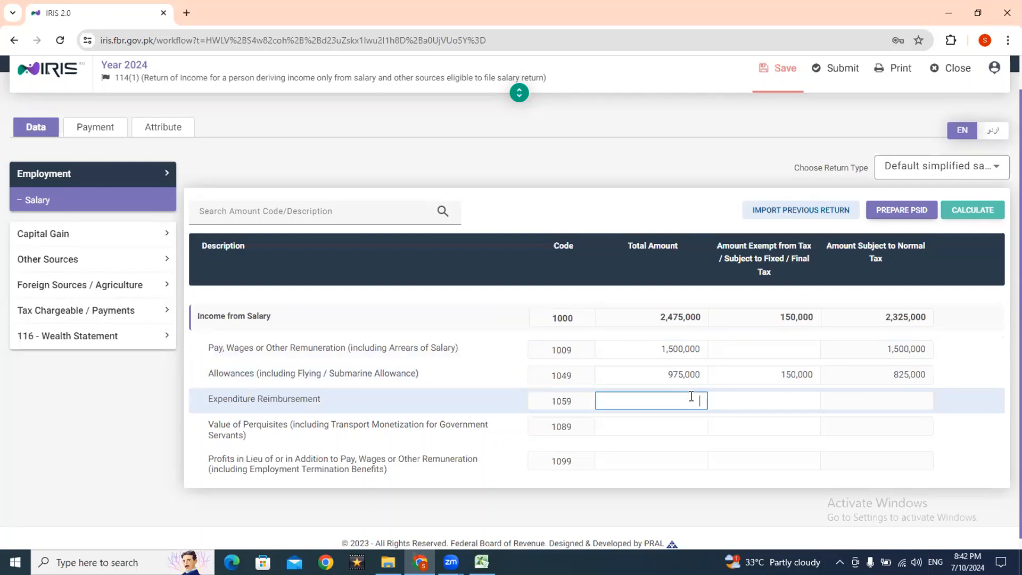
{"action": "key", "text": "alt+Tab"}
{"action": "left_click", "coordinate": [395, 262]}
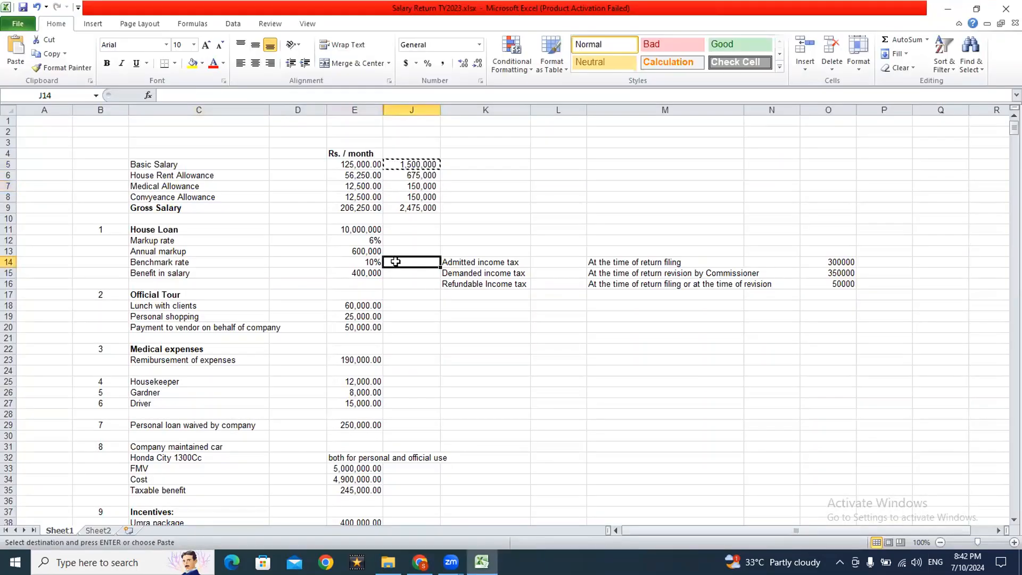
{"action": "key", "text": "alt+Tab"}
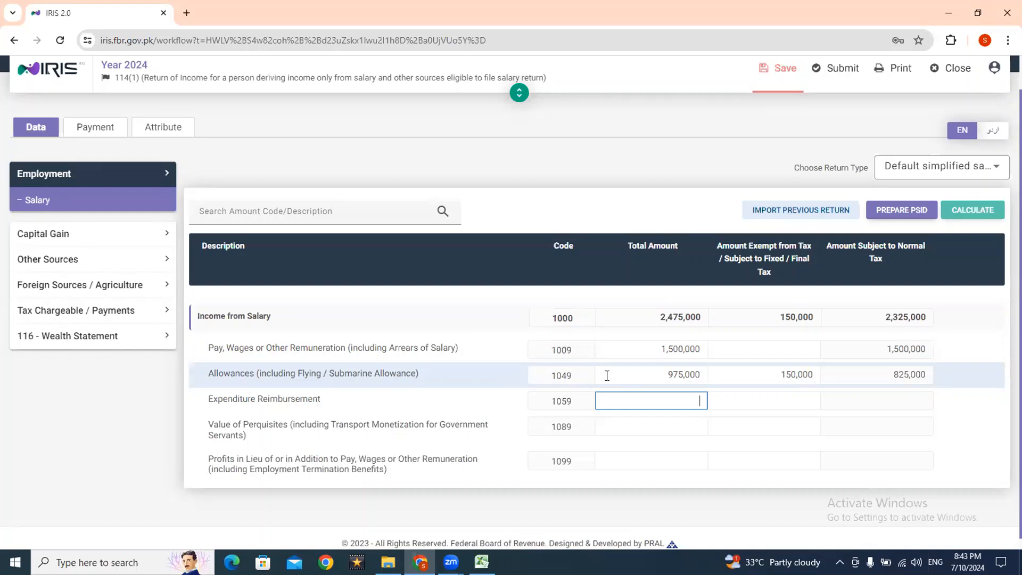
{"action": "key", "text": "alt+Tab"}
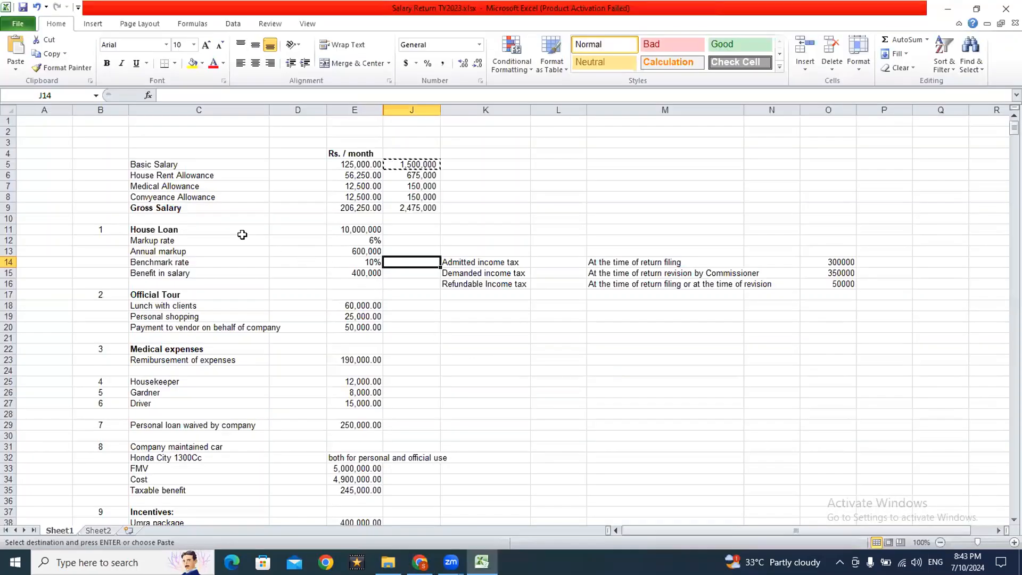
{"action": "left_click", "coordinate": [186, 235]}
{"action": "key", "text": "Right"}
{"action": "key", "text": "Right"}
{"action": "key", "text": "Up"}
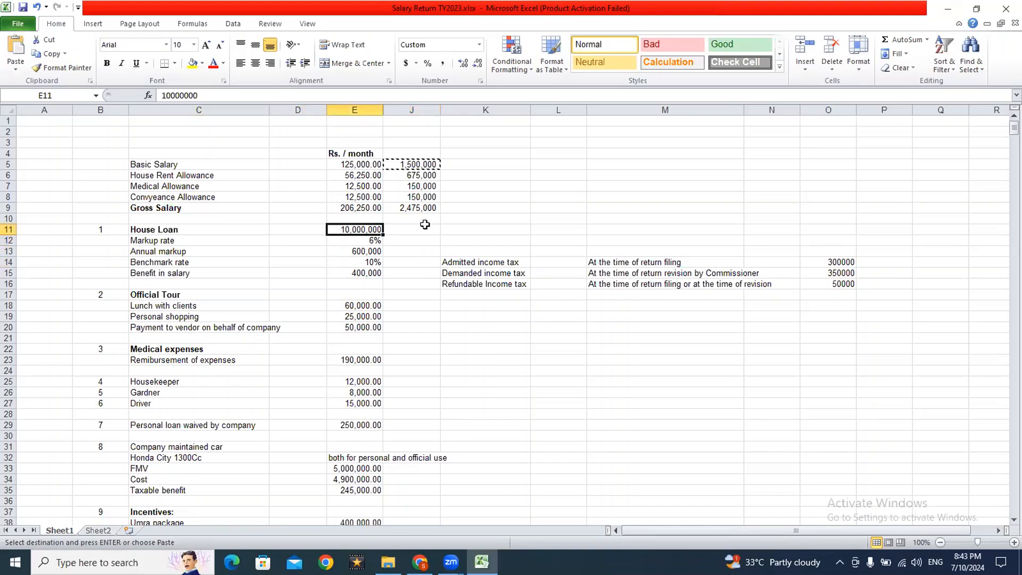
{"action": "key", "text": "Down"}
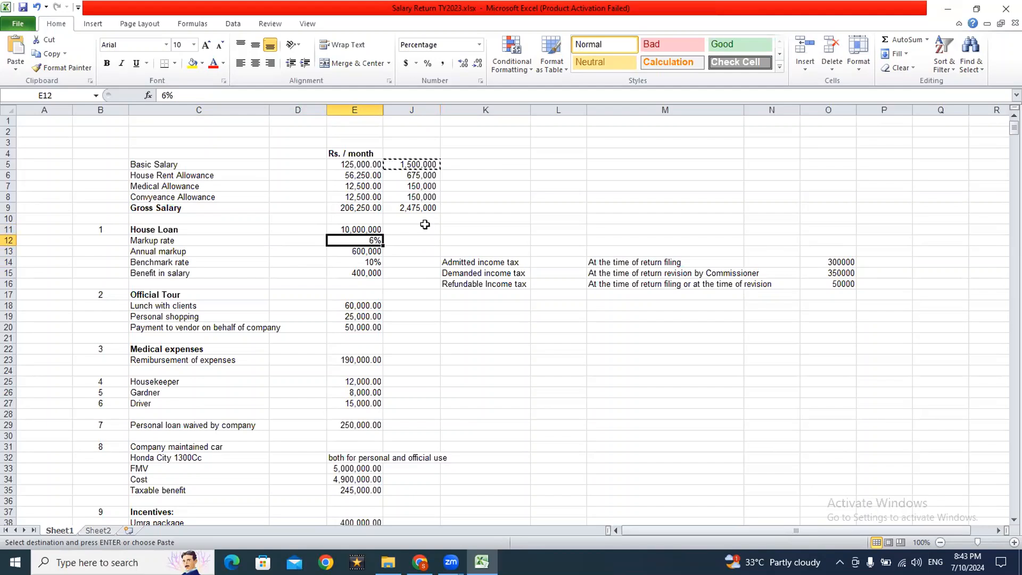
{"action": "key", "text": "Down"}
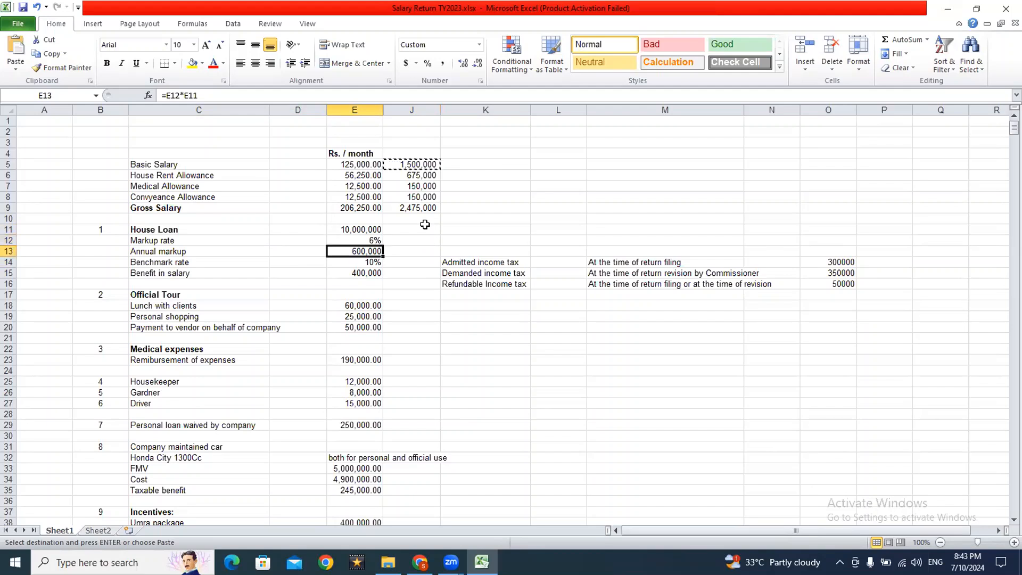
{"action": "key", "text": "Down"}
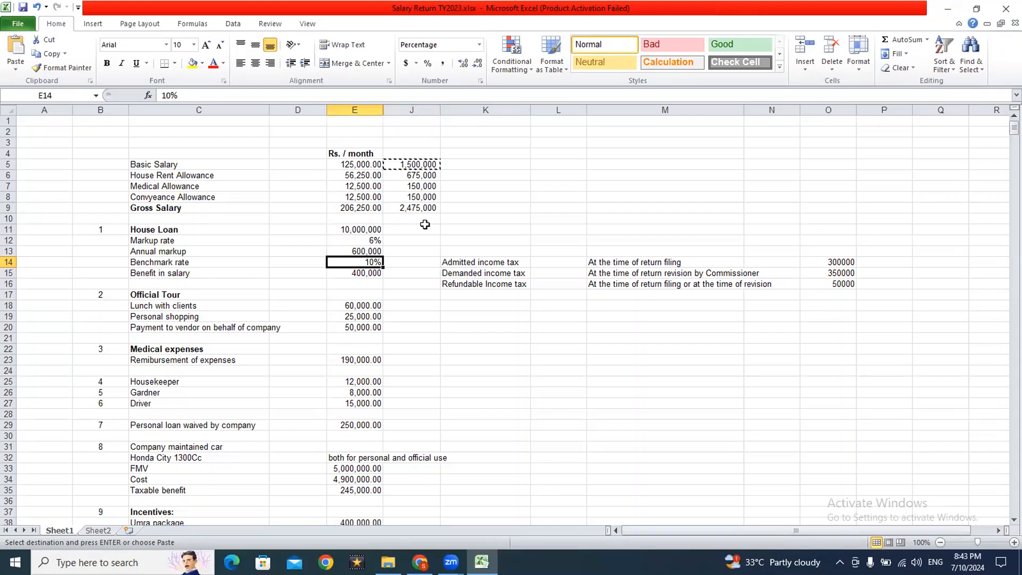
{"action": "key", "text": "Down"}
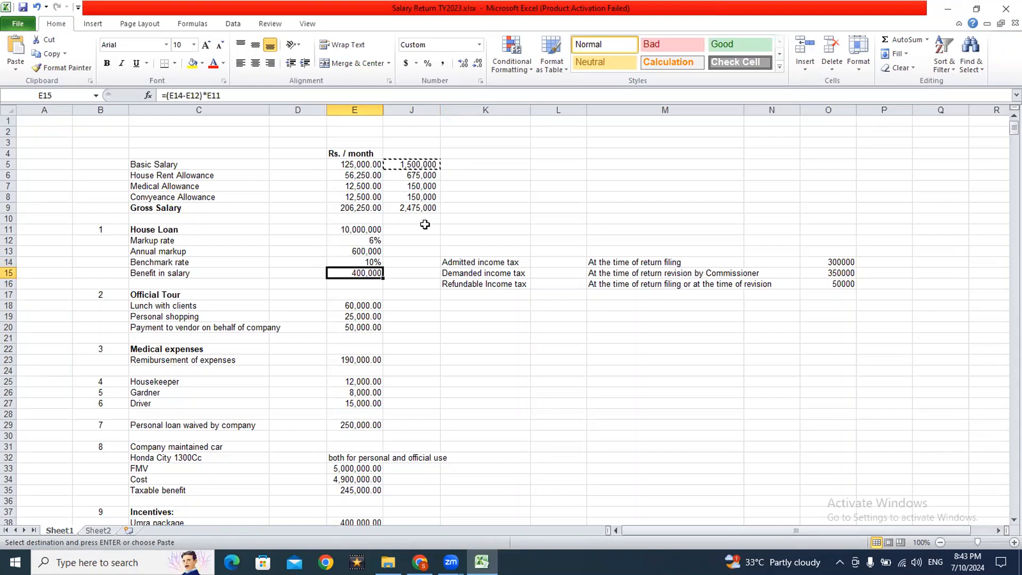
Copy the house loan benefit of 400,000 from E15 into the IRIS total amount for Value of Perquisites (code 1089) and calculate the return.
{"action": "key", "text": "Up"}
{"action": "key", "text": "Up"}
{"action": "key", "text": "Down"}
{"action": "key", "text": "Down"}
{"action": "key", "text": "F2"}
{"action": "key", "text": "Escape"}
{"action": "key", "text": "ctrl+c"}
{"action": "key", "text": "alt+Tab"}
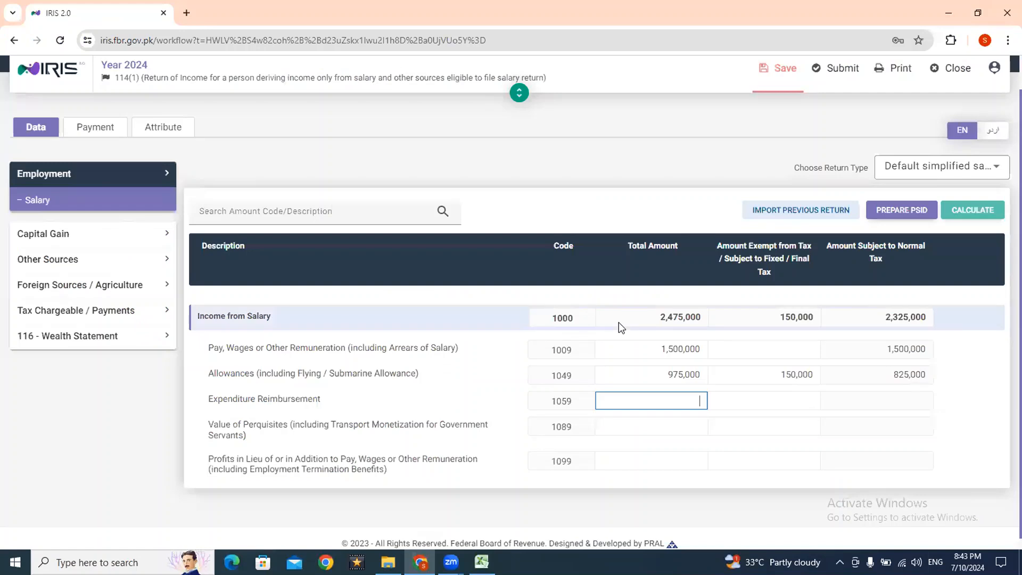
{"action": "left_click", "coordinate": [636, 427]}
{"action": "key", "text": "ctrl+v"}
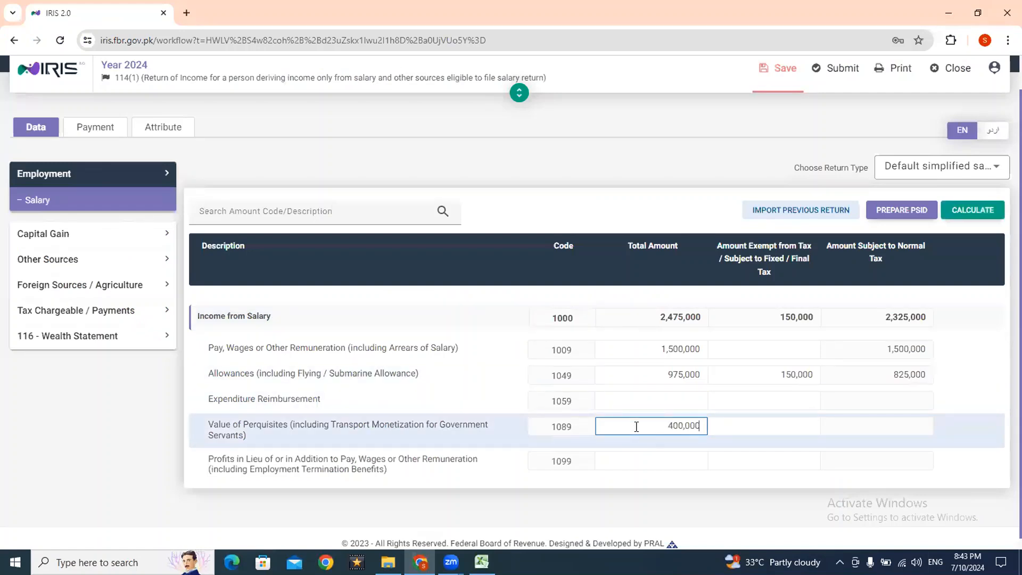
{"action": "left_click", "coordinate": [972, 210]}
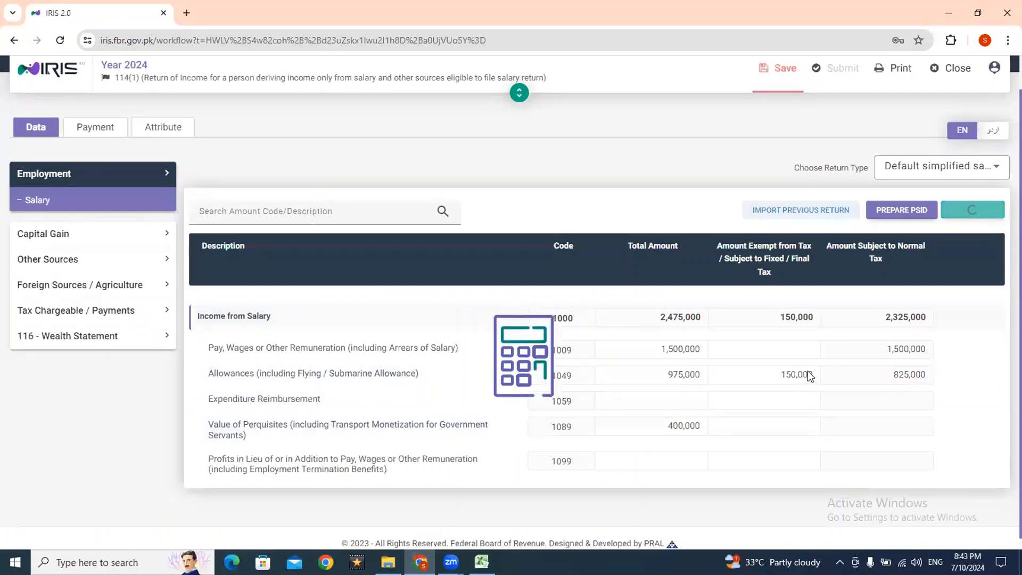
{"action": "left_click", "coordinate": [671, 426]}
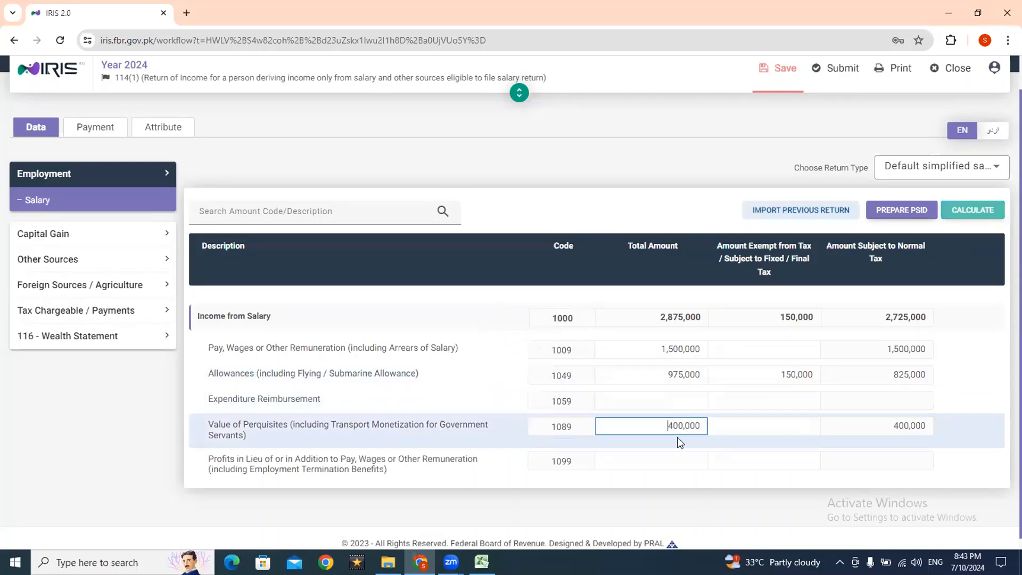
Switch to Excel and review the Official Tour amounts for client lunches, personal shopping and the vendor payment in E18:E20.
{"action": "key", "text": "alt+Tab"}
{"action": "key", "text": "Down"}
{"action": "key", "text": "Down"}
{"action": "key", "text": "Down"}
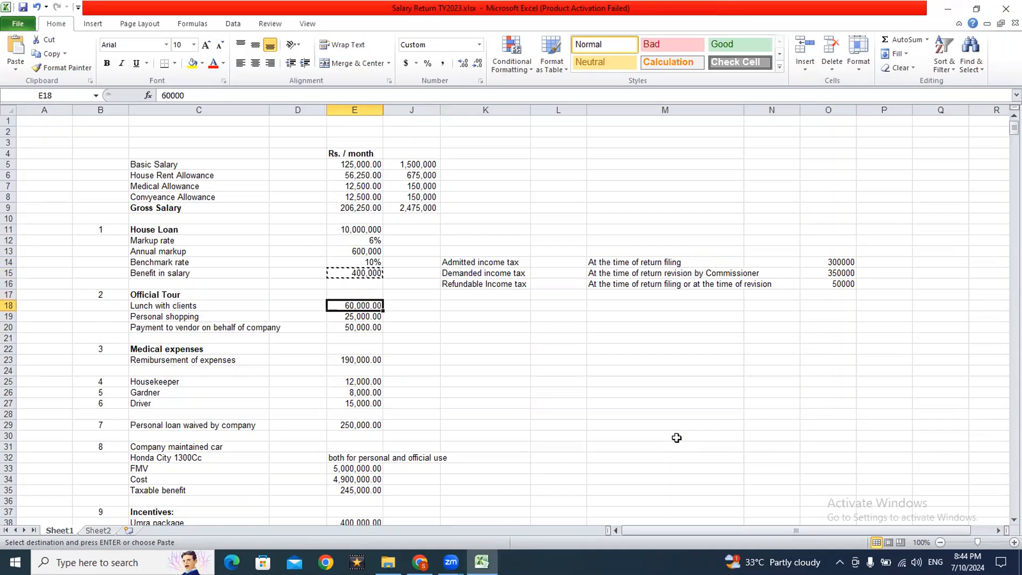
{"action": "key", "text": "Down"}
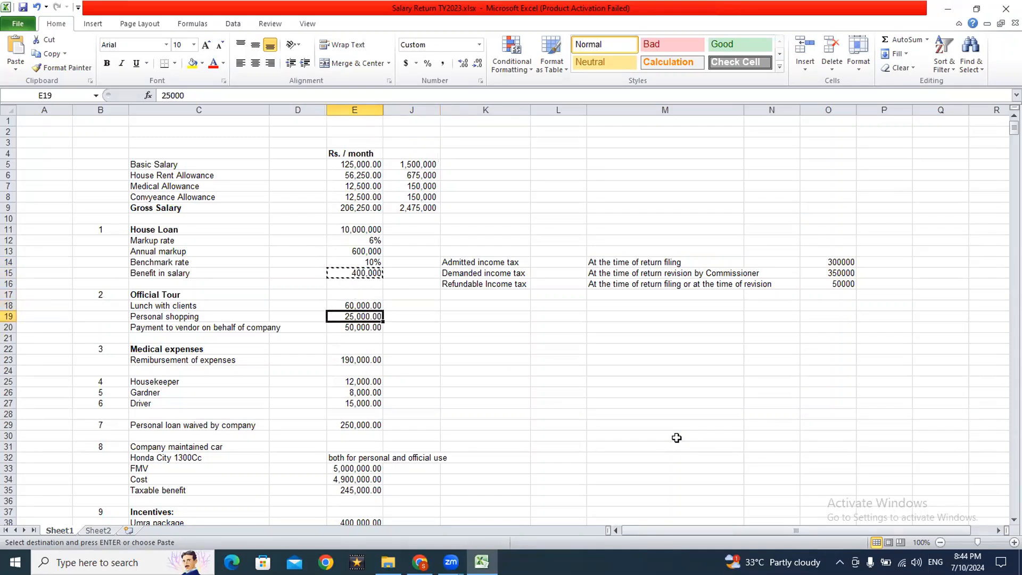
{"action": "key", "text": "Down"}
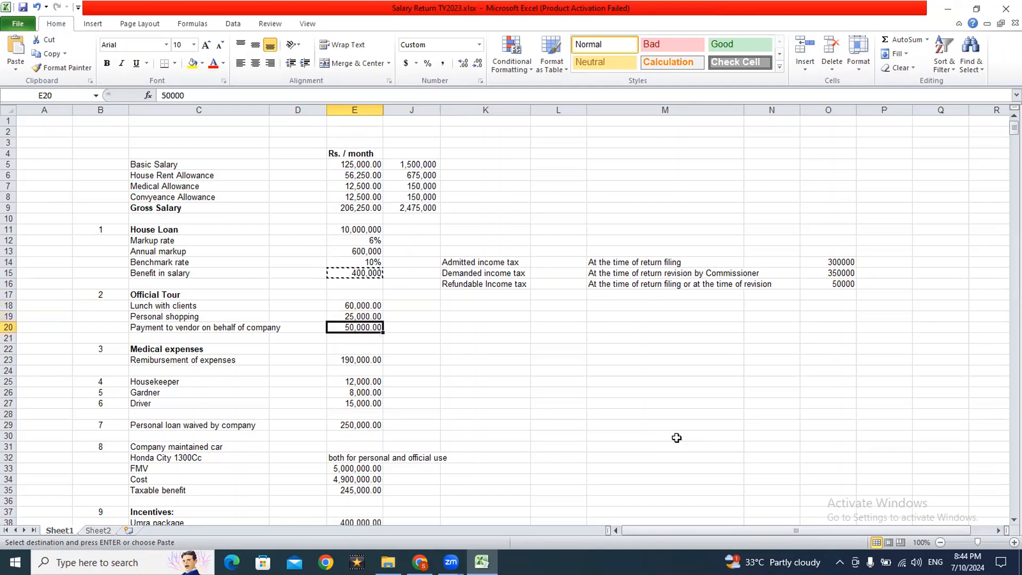
{"action": "key", "text": "Up"}
{"action": "key", "text": "Up"}
{"action": "key", "text": "shift+Down"}
{"action": "key", "text": "shift+Down"}
Label Lunch with clients as "exempt" in J18 and Personal shopping as "taxable" in J19.
{"action": "key", "text": "Right"}
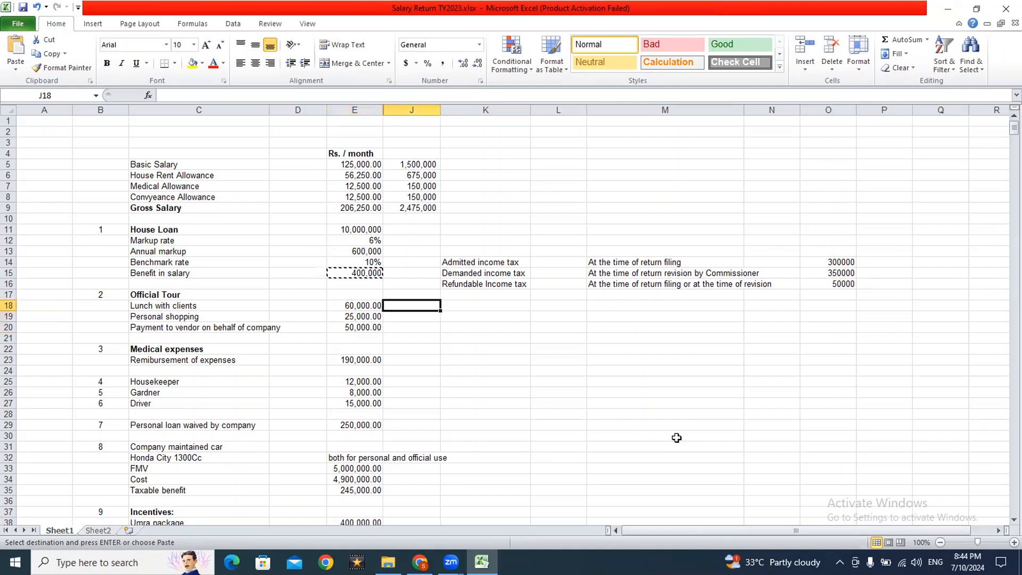
{"action": "type", "text": "exe"}
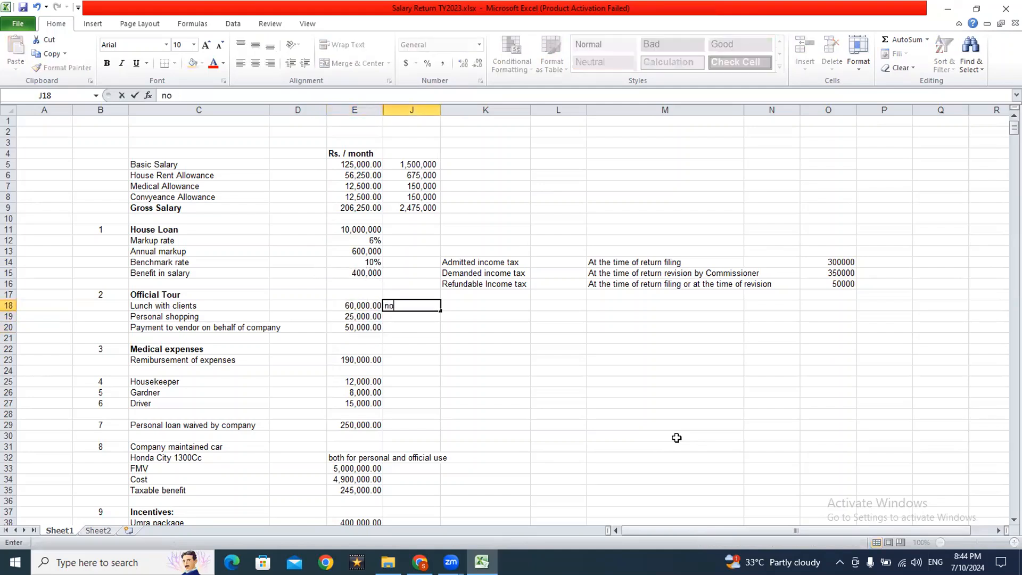
{"action": "key", "text": "BackSpace"}
{"action": "key", "text": "BackSpace"}
{"action": "key", "text": "BackSpace"}
{"action": "type", "text": "exempt"}
{"action": "key", "text": "Return"}
{"action": "type", "text": "taxable"}
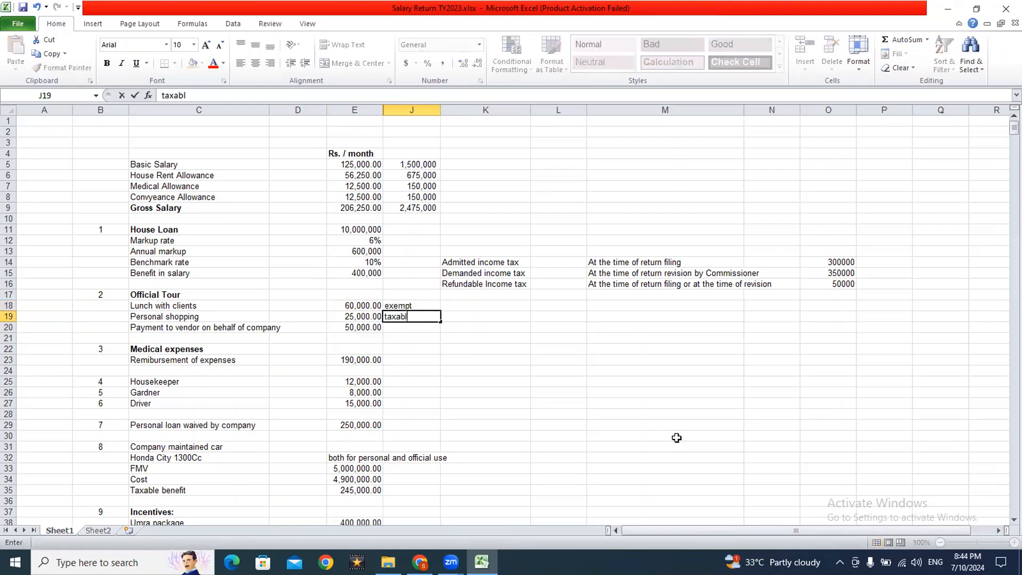
{"action": "key", "text": "Return"}
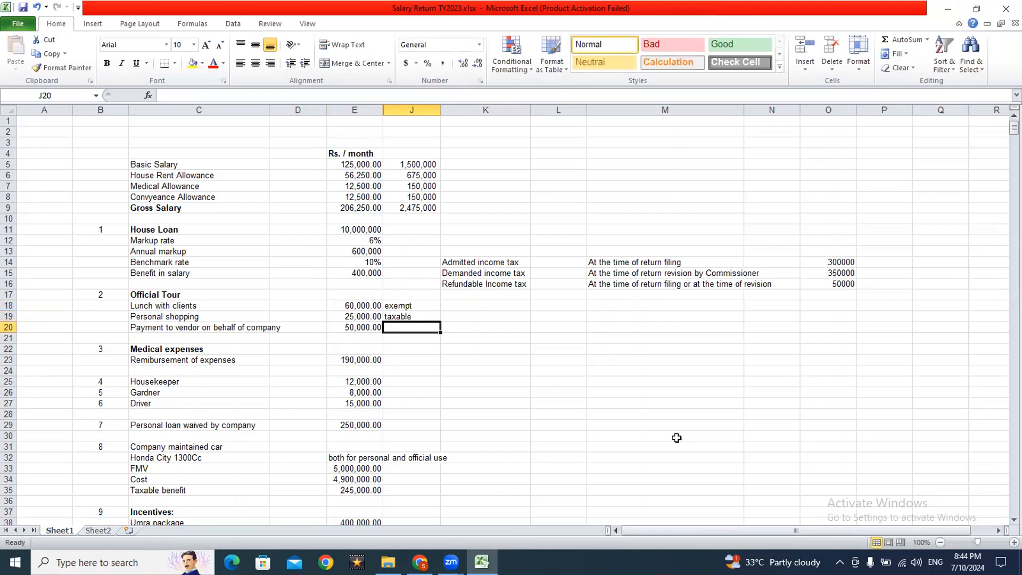
Label Payment to vendor on behalf of company as "exempt" in J20.
{"action": "left_click", "coordinate": [1014, 543]}
{"action": "left_click", "coordinate": [1014, 542]}
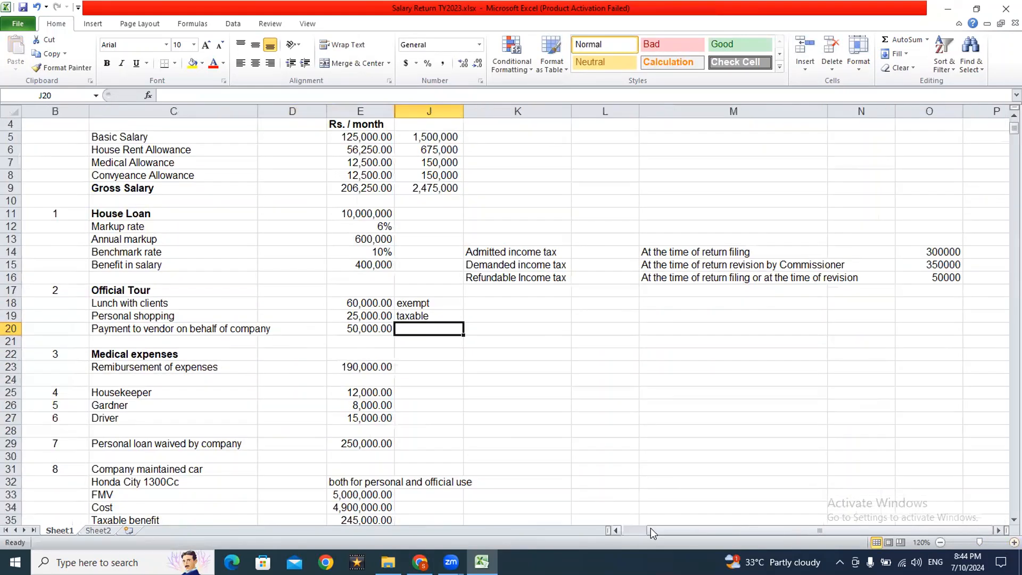
{"action": "left_click_drag", "start_coordinate": [651, 528], "coordinate": [636, 529]}
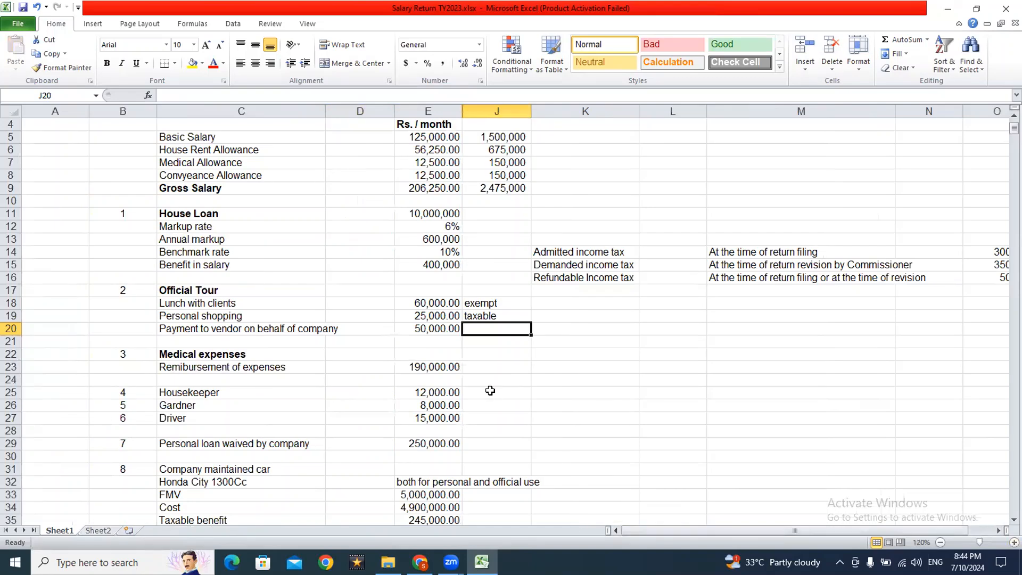
{"action": "type", "text": "exempt"}
{"action": "key", "text": "Return"}
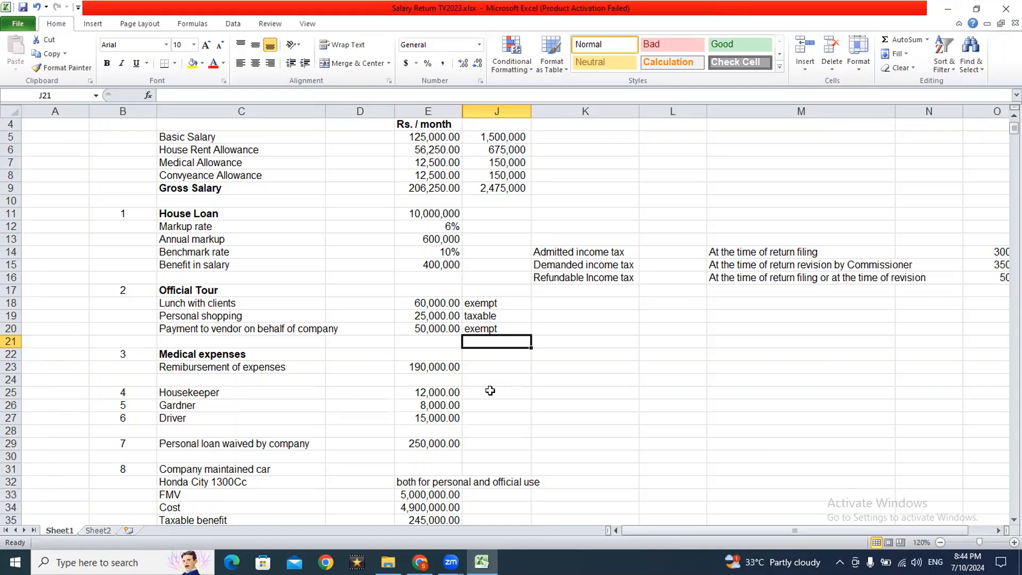
Sum the Official Tour amounts in E18:E20 and enter 135,000 as the IRIS total amount for Expenditure Reimbursement (code 1059).
{"action": "key", "text": "Up"}
{"action": "key", "text": "Left"}
{"action": "key", "text": "Up"}
{"action": "key", "text": "Up"}
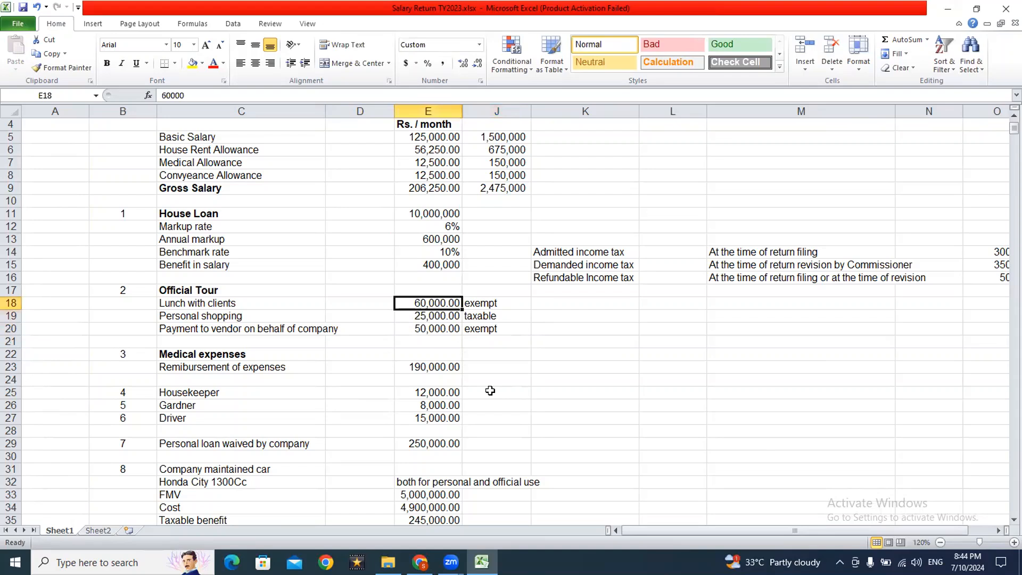
{"action": "key", "text": "shift+Down"}
{"action": "key", "text": "shift+Down"}
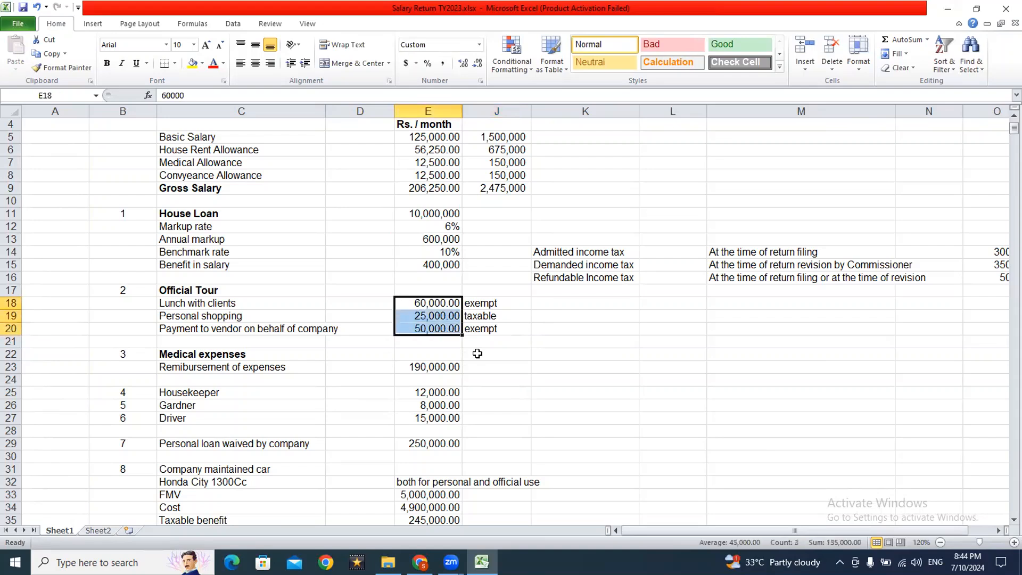
{"action": "key", "text": "alt+Tab"}
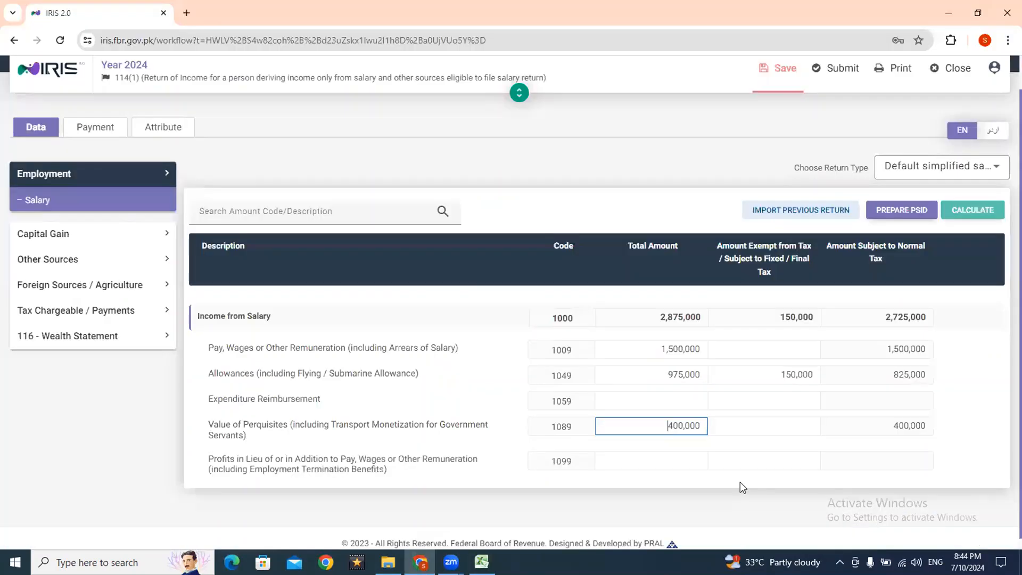
{"action": "left_click", "coordinate": [669, 398]}
{"action": "type", "text": "135,000"}
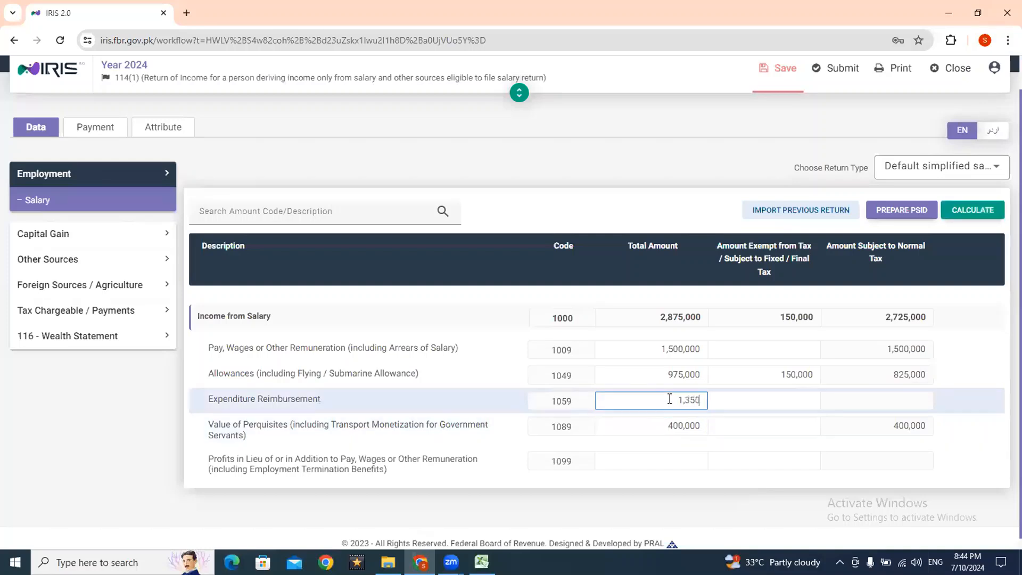
Sum the exempt tour amounts E18 and E20 in Excel, enter 110,000 as the exempt Expenditure Reimbursement (code 1059) in IRIS and recalculate.
{"action": "key", "text": "alt+Tab"}
{"action": "left_click", "coordinate": [444, 303]}
{"action": "left_click", "coordinate": [442, 327], "text": "ctrl"}
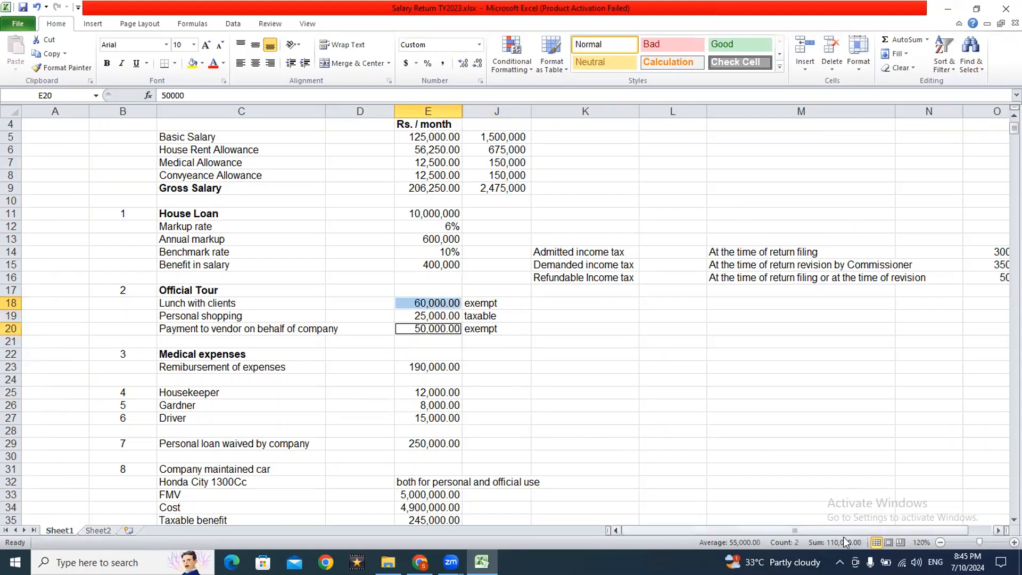
{"action": "key", "text": "alt+Tab"}
{"action": "left_click", "coordinate": [778, 400]}
{"action": "type", "text": "110000"}
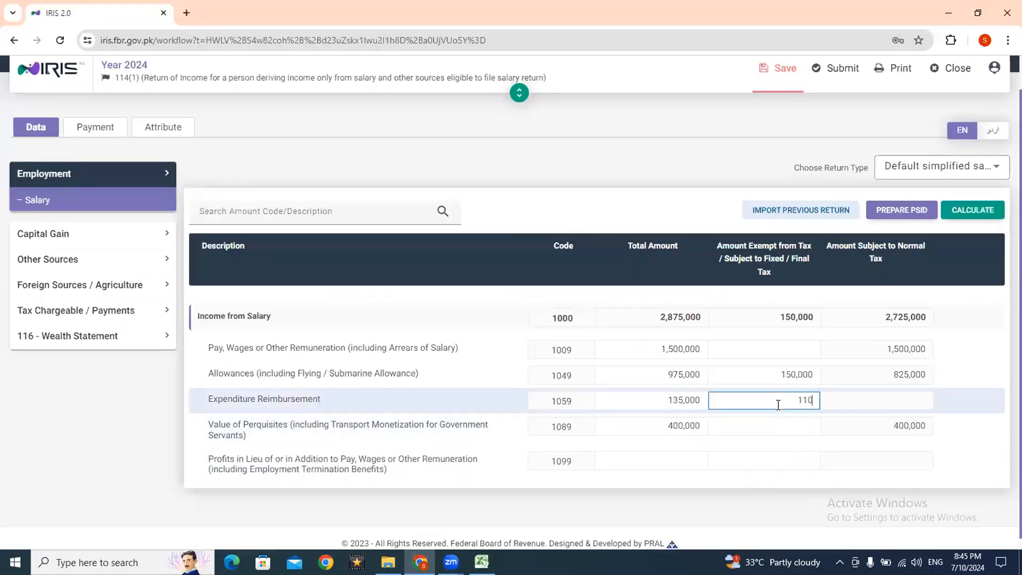
{"action": "left_click", "coordinate": [967, 208]}
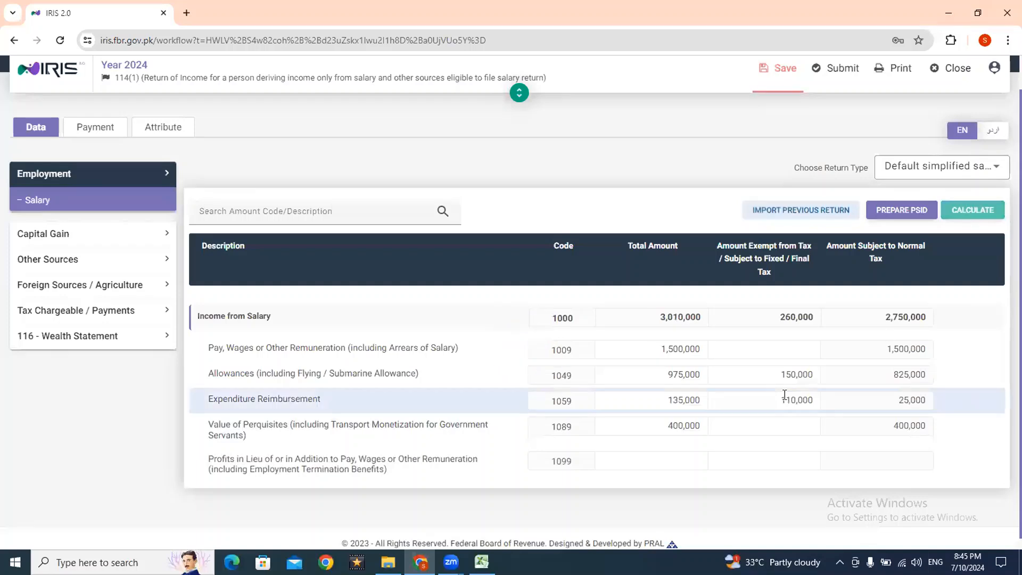
Switch to Excel and examine the medical expense reimbursement in E23 alongside the monthly medical allowance in E7.
{"action": "key", "text": "alt+Tab"}
{"action": "left_click", "coordinate": [219, 356]}
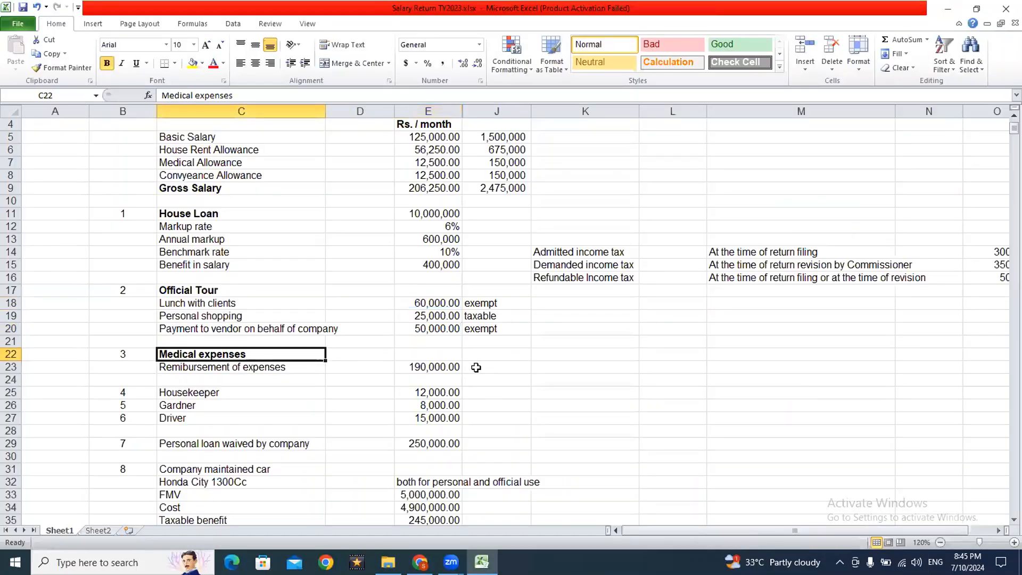
{"action": "key", "text": "Down"}
{"action": "key", "text": "Right"}
{"action": "key", "text": "Right"}
{"action": "key", "text": "Up"}
{"action": "key", "text": "Up"}
{"action": "key", "text": "Up"}
{"action": "key", "text": "Up"}
{"action": "key", "text": "Up"}
{"action": "key", "text": "Up"}
{"action": "key", "text": "Up"}
{"action": "key", "text": "Up"}
{"action": "key", "text": "Up"}
{"action": "key", "text": "Up"}
{"action": "key", "text": "Up"}
{"action": "key", "text": "Up"}
{"action": "key", "text": "Up"}
{"action": "key", "text": "Up"}
{"action": "key", "text": "Up"}
{"action": "key", "text": "Down"}
{"action": "key", "text": "Down"}
{"action": "key", "text": "Down"}
{"action": "key", "text": "Down"}
{"action": "key", "text": "Down"}
{"action": "key", "text": "Down"}
{"action": "key", "text": "Down"}
{"action": "key", "text": "Down"}
{"action": "key", "text": "Down"}
{"action": "key", "text": "Down"}
{"action": "key", "text": "Down"}
{"action": "key", "text": "Down"}
{"action": "key", "text": "Down"}
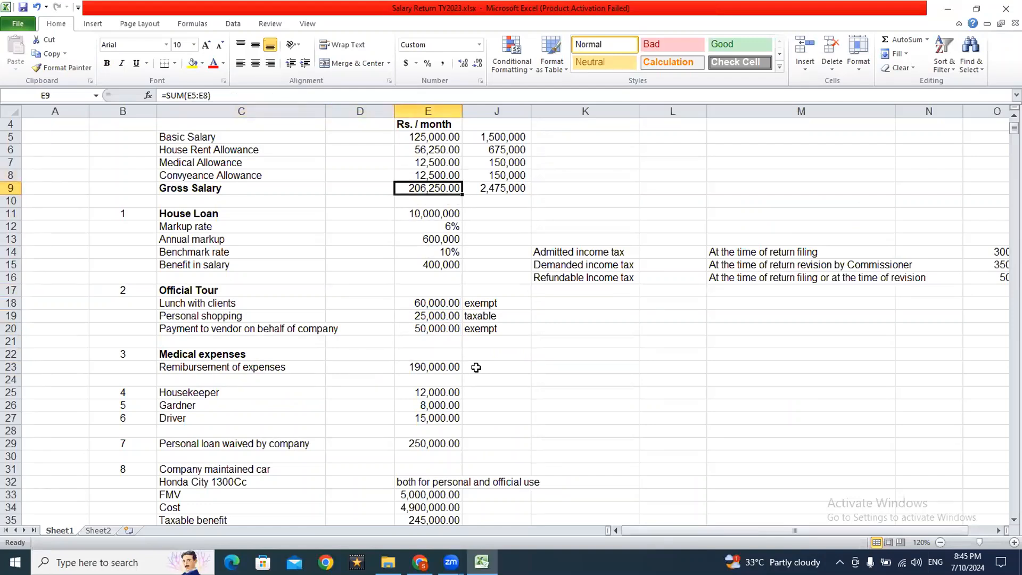
{"action": "key", "text": "Down"}
{"action": "key", "text": "Down"}
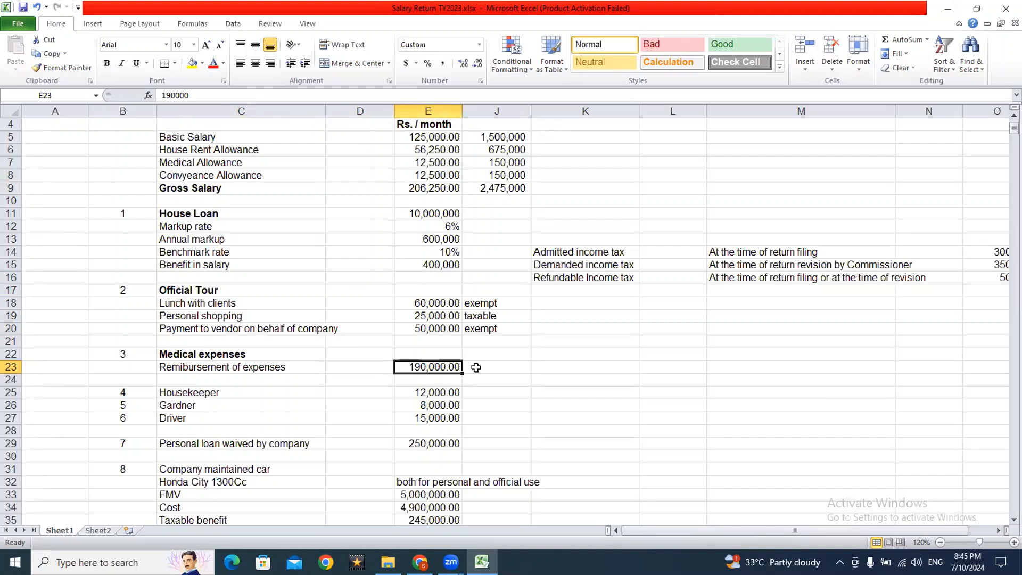
{"action": "left_click", "coordinate": [427, 164]}
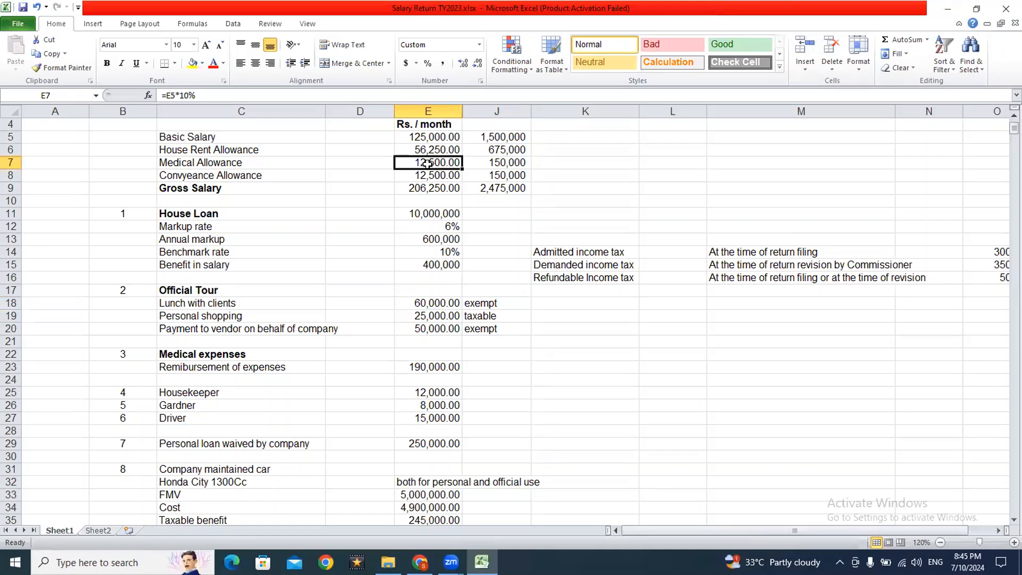
{"action": "left_click", "coordinate": [422, 378]}
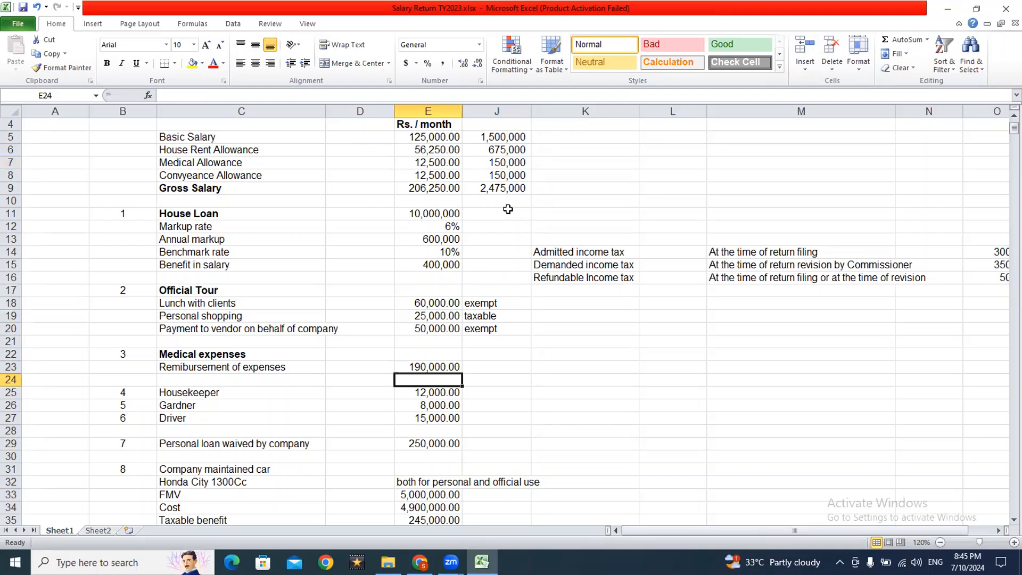
Compare the monthly medical allowance in E7 with the reimbursement in E23, and sum E23 with the Official Tour amounts in E18:E20.
{"action": "left_click", "coordinate": [449, 164]}
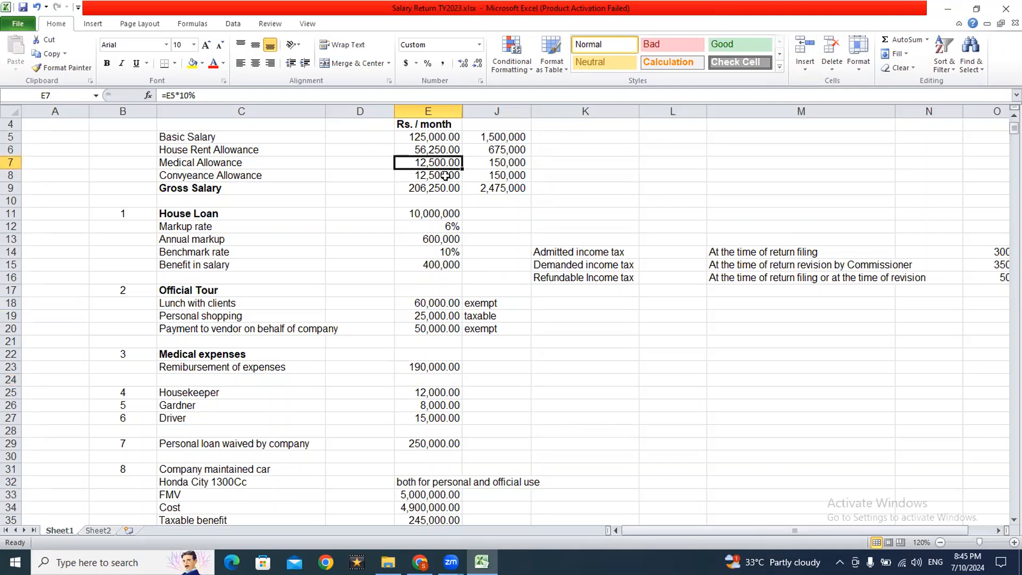
{"action": "left_click", "coordinate": [435, 368]}
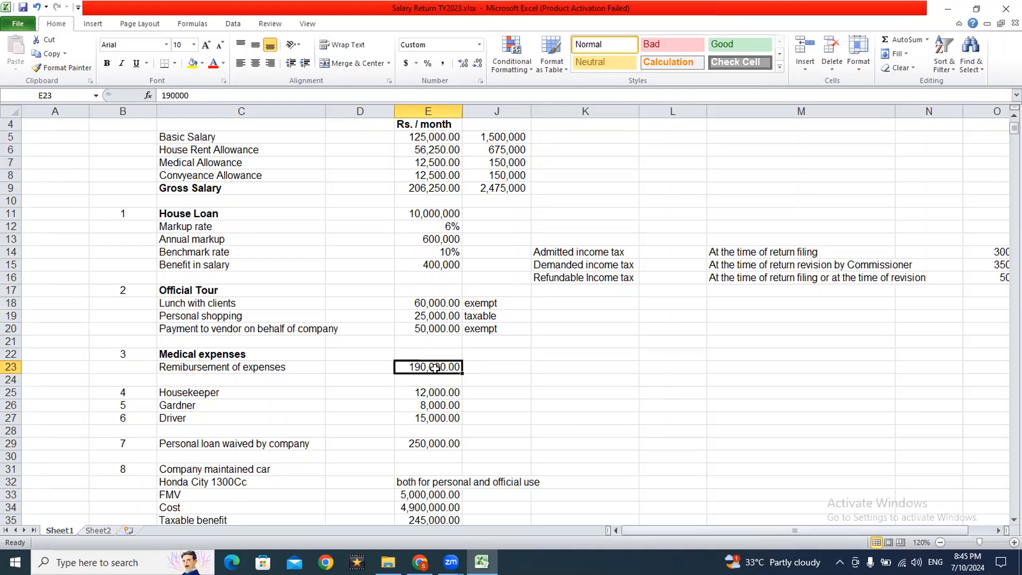
{"action": "left_click", "coordinate": [422, 159]}
{"action": "left_click", "coordinate": [417, 366]}
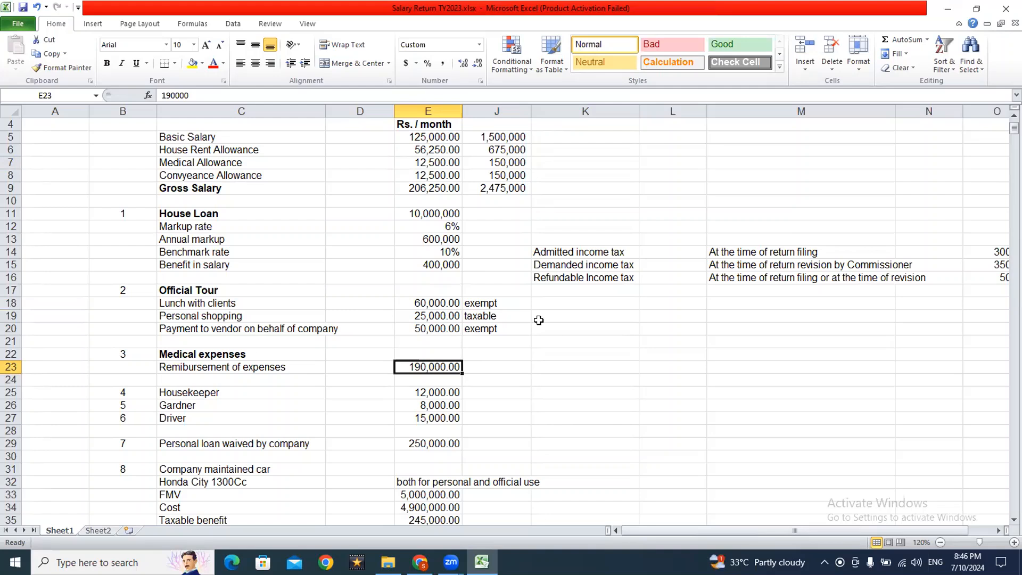
{"action": "left_click", "coordinate": [436, 304], "text": "ctrl"}
{"action": "left_click", "coordinate": [436, 314], "text": "ctrl"}
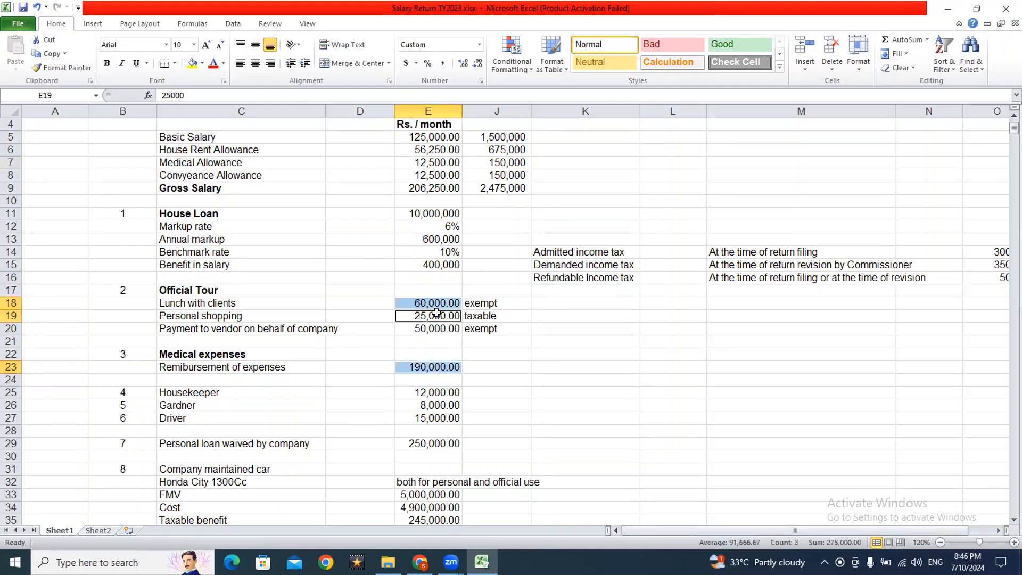
{"action": "left_click", "coordinate": [434, 328], "text": "ctrl"}
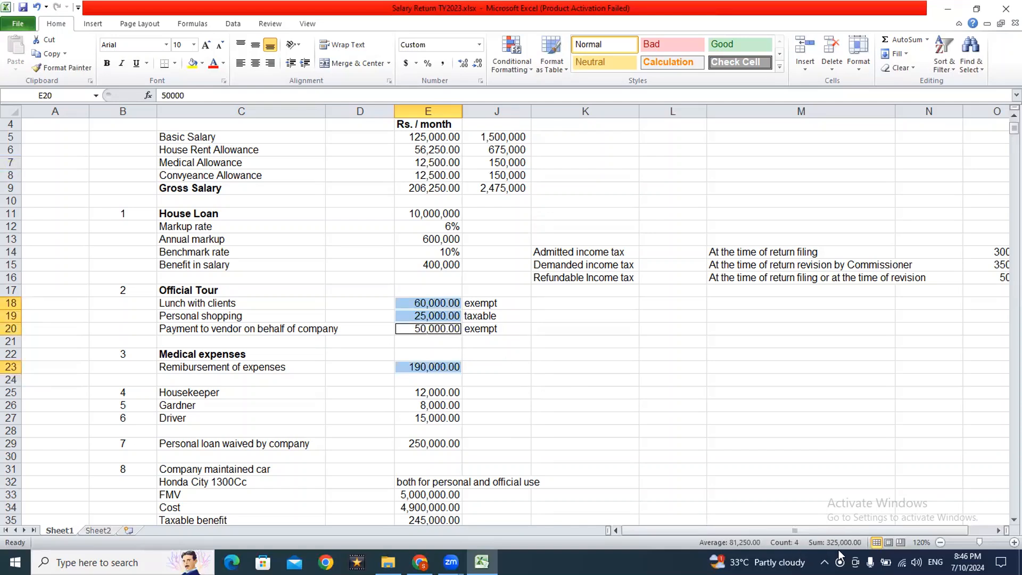
Switch to IRIS, set the total amount for Expenditure Reimbursement (code 1059) to 325,000 and recalculate the return.
{"action": "key", "text": "alt+Tab"}
{"action": "left_click", "coordinate": [670, 400]}
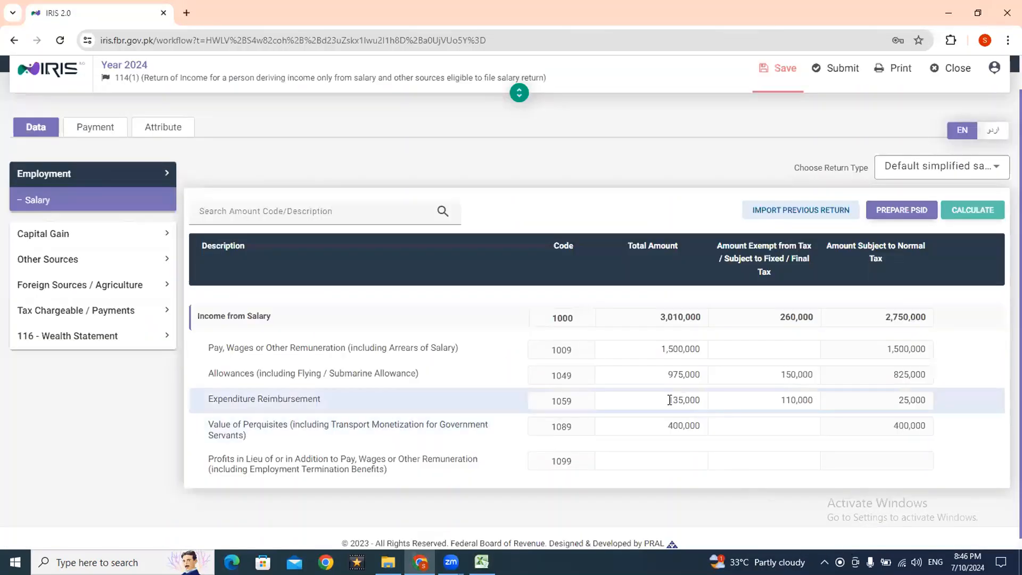
{"action": "key", "text": "shift+Right"}
{"action": "key", "text": "shift+Right"}
{"action": "key", "text": "shift+Right"}
{"action": "type", "text": "3"}
{"action": "key", "text": "BackSpace"}
{"action": "key", "text": "BackSpace"}
{"action": "key", "text": "BackSpace"}
{"action": "type", "text": "25,000"}
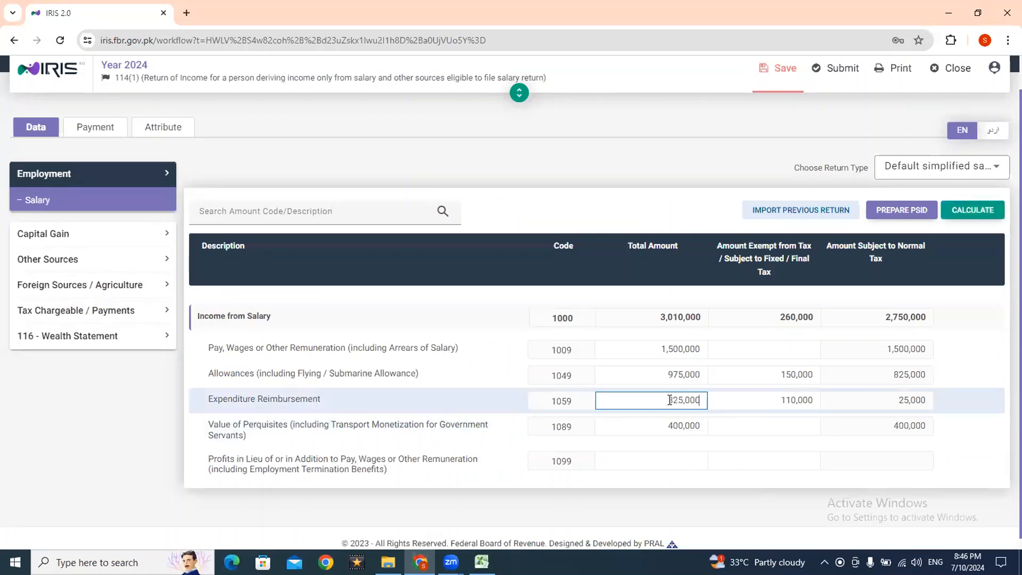
{"action": "key", "text": "alt+Tab"}
{"action": "key", "text": "alt+Tab"}
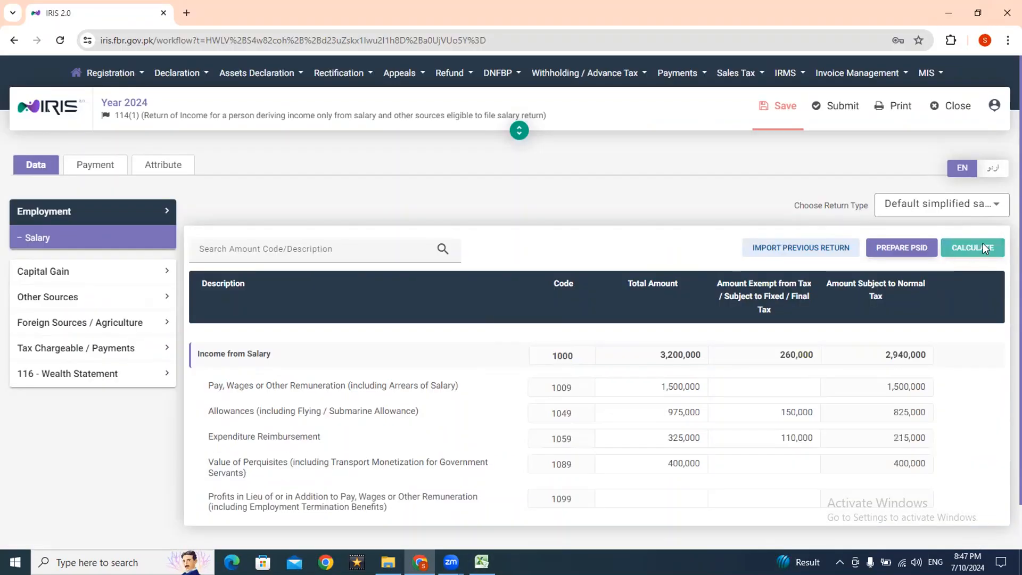
{"action": "left_click", "coordinate": [958, 248]}
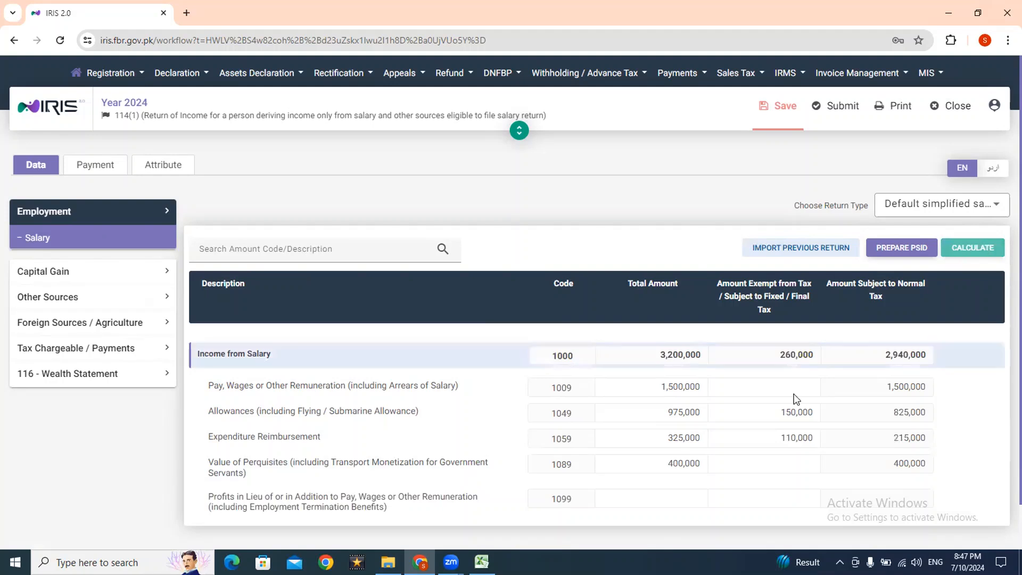
Switch back to Excel and check the combined sum of E23 and E18:E20 against the Expenditure Reimbursement entry in IRIS.
{"action": "scroll", "coordinate": [1005, 345], "scroll_direction": "down", "scroll_amount": 1}
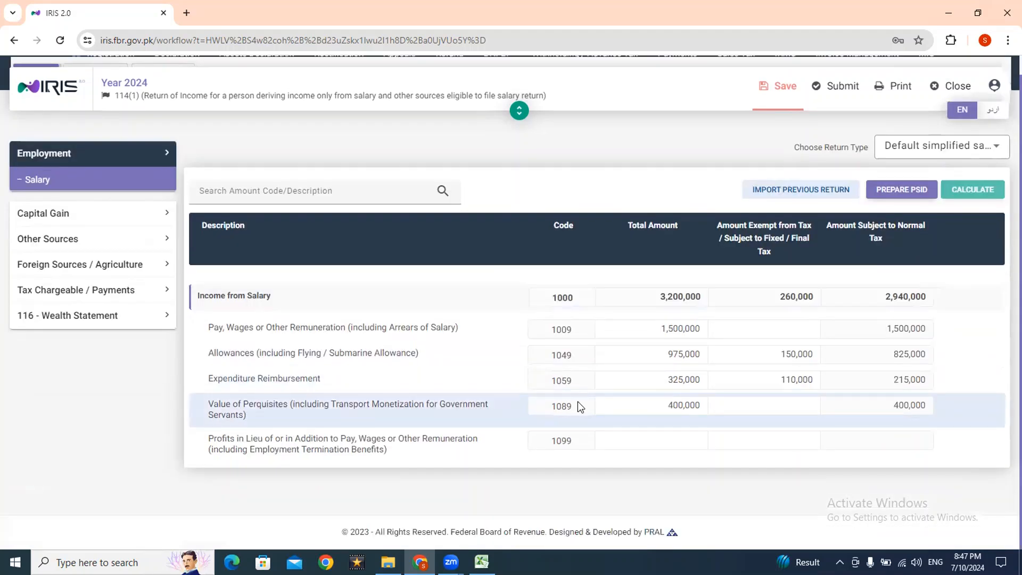
{"action": "key", "text": "alt+Tab"}
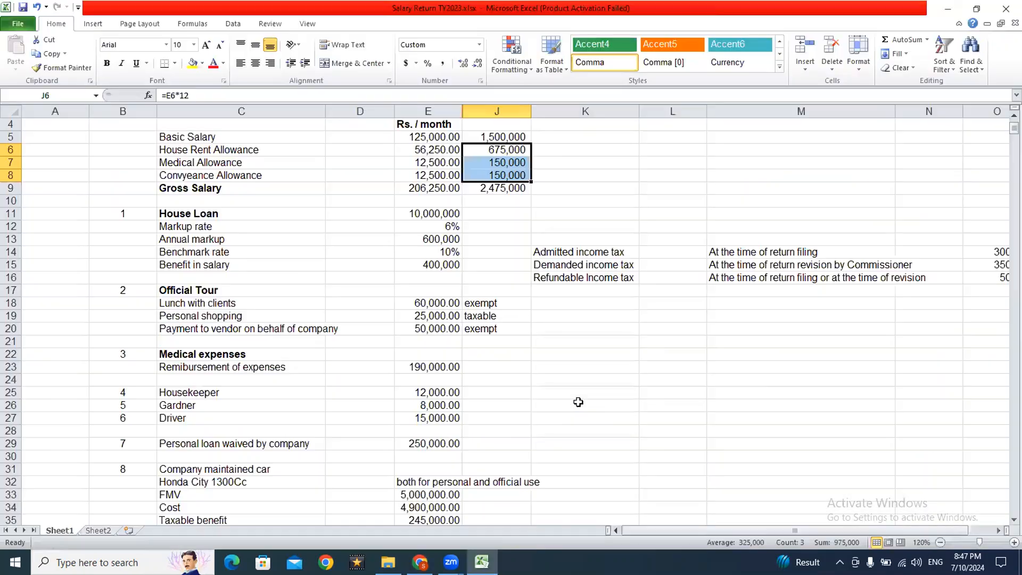
{"action": "left_click", "coordinate": [430, 397]}
{"action": "left_click", "coordinate": [420, 366]}
{"action": "key", "text": "alt+Tab"}
{"action": "key", "text": "alt+Tab"}
{"action": "left_click", "coordinate": [418, 303], "text": "ctrl"}
{"action": "left_click_drag", "start_coordinate": [417, 313], "coordinate": [416, 325]}
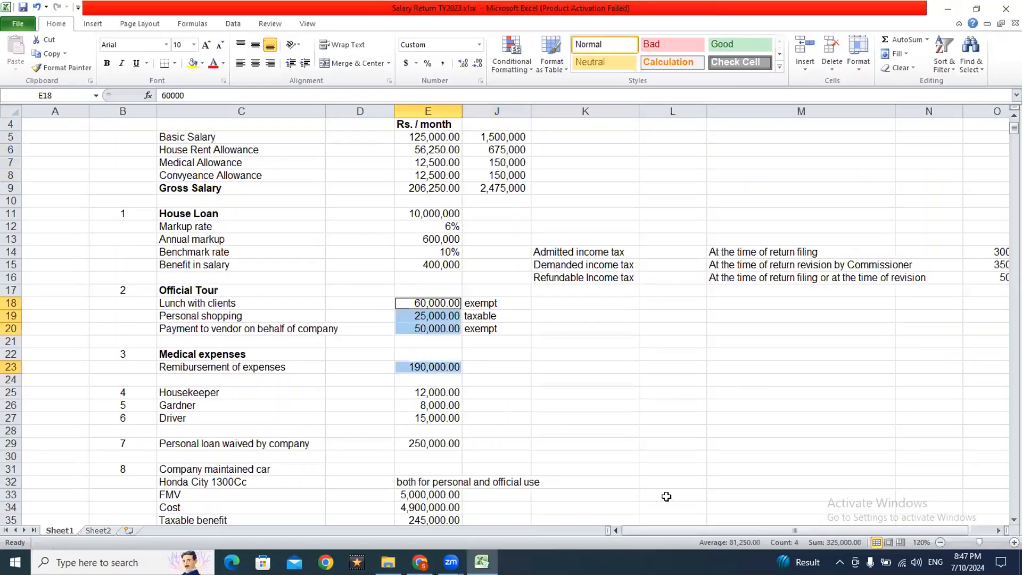
Calculate the annual Housekeeper, Gardner and Driver amounts in J25:J27 with =E25*12 filled down from J25.
{"action": "left_click", "coordinate": [432, 405]}
{"action": "left_click", "coordinate": [446, 391]}
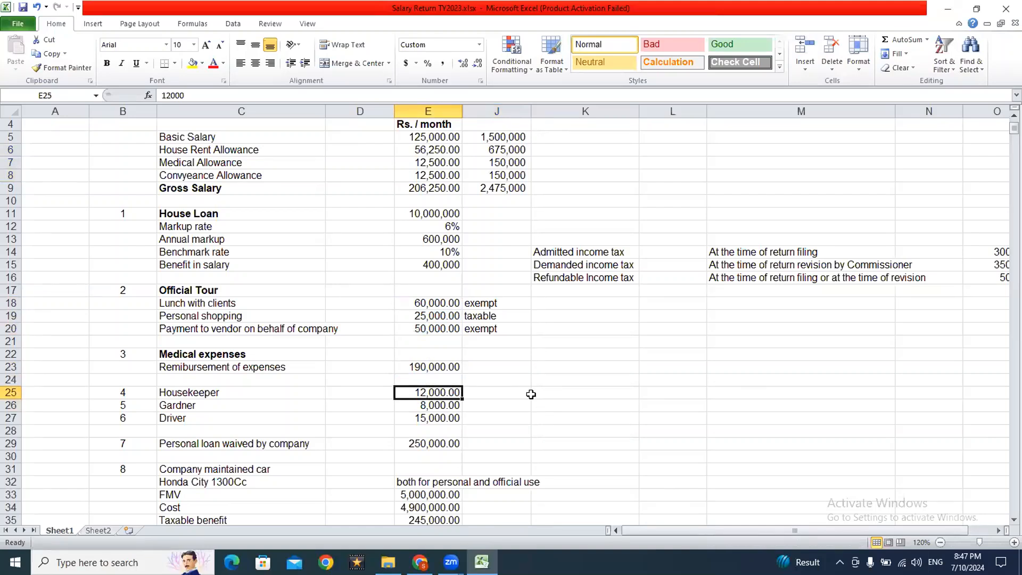
{"action": "left_click", "coordinate": [530, 394]}
{"action": "type", "text": "="}
{"action": "key", "text": "Left"}
{"action": "type", "text": "*12"}
{"action": "key", "text": "Return"}
{"action": "scroll", "coordinate": [531, 394], "scroll_direction": "up", "scroll_amount": 1}
{"action": "key", "text": "Up"}
{"action": "key", "text": "shift+Down"}
{"action": "key", "text": "shift+Down"}
{"action": "key", "text": "ctrl+d"}
Look over the loan waiver, company car and incentive entries below the Driver row in the sheet.
{"action": "key", "text": "Down"}
{"action": "key", "text": "Down"}
{"action": "key", "text": "Down"}
{"action": "key", "text": "Down"}
{"action": "key", "text": "Down"}
{"action": "key", "text": "Down"}
{"action": "key", "text": "Down"}
{"action": "key", "text": "Down"}
{"action": "key", "text": "Down"}
{"action": "key", "text": "Down"}
{"action": "key", "text": "Down"}
{"action": "key", "text": "Down"}
{"action": "key", "text": "Down"}
{"action": "key", "text": "Left"}
{"action": "key", "text": "Up"}
{"action": "key", "text": "Up"}
{"action": "key", "text": "Up"}
{"action": "key", "text": "Up"}
{"action": "key", "text": "Up"}
{"action": "key", "text": "Up"}
{"action": "key", "text": "Up"}
{"action": "key", "text": "Up"}
{"action": "key", "text": "Up"}
{"action": "key", "text": "Up"}
{"action": "key", "text": "Up"}
{"action": "key", "text": "Up"}
Format the annual amounts in J25:J27 with the comma style and no decimal places.
{"action": "key", "text": "Right"}
{"action": "key", "text": "Up"}
{"action": "key", "text": "shift+Down"}
{"action": "key", "text": "shift+Down"}
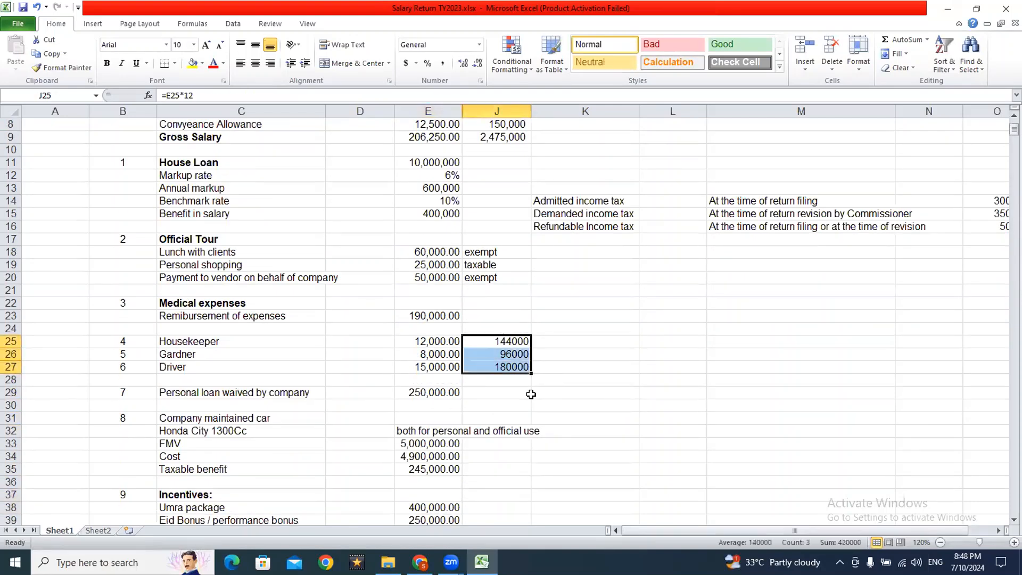
{"action": "left_click", "coordinate": [442, 63]}
{"action": "left_click", "coordinate": [478, 63]}
{"action": "left_click", "coordinate": [478, 63]}
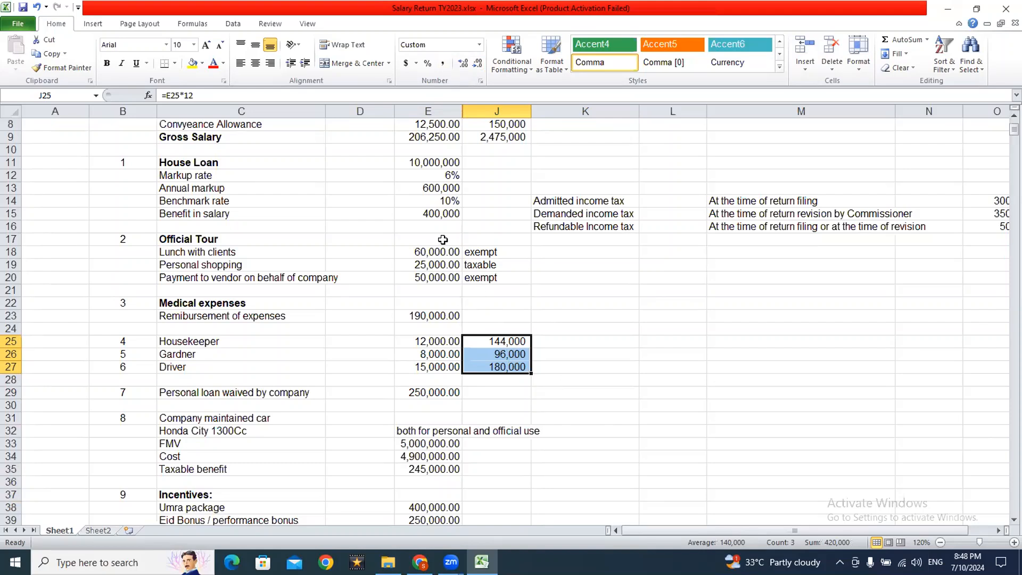
Sum J25:J27 with the house loan benefit in E15, enter 820,000 as the IRIS total for Value of Perquisites (code 1089) and recalculate.
{"action": "left_click", "coordinate": [422, 215], "text": "ctrl"}
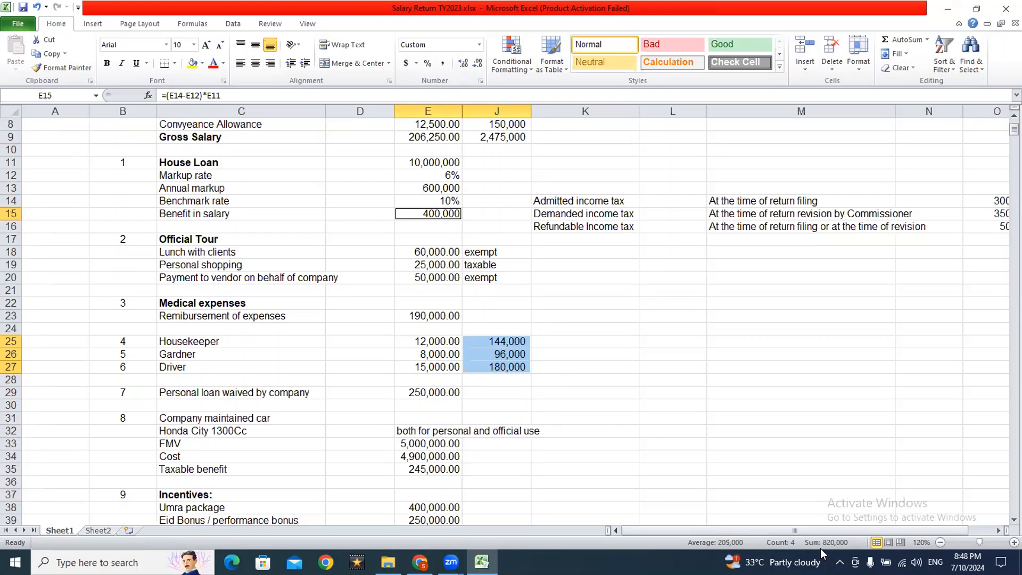
{"action": "key", "text": "alt+Tab"}
{"action": "left_click", "coordinate": [648, 398]}
{"action": "key", "text": "shift+Right"}
{"action": "key", "text": "shift+Right"}
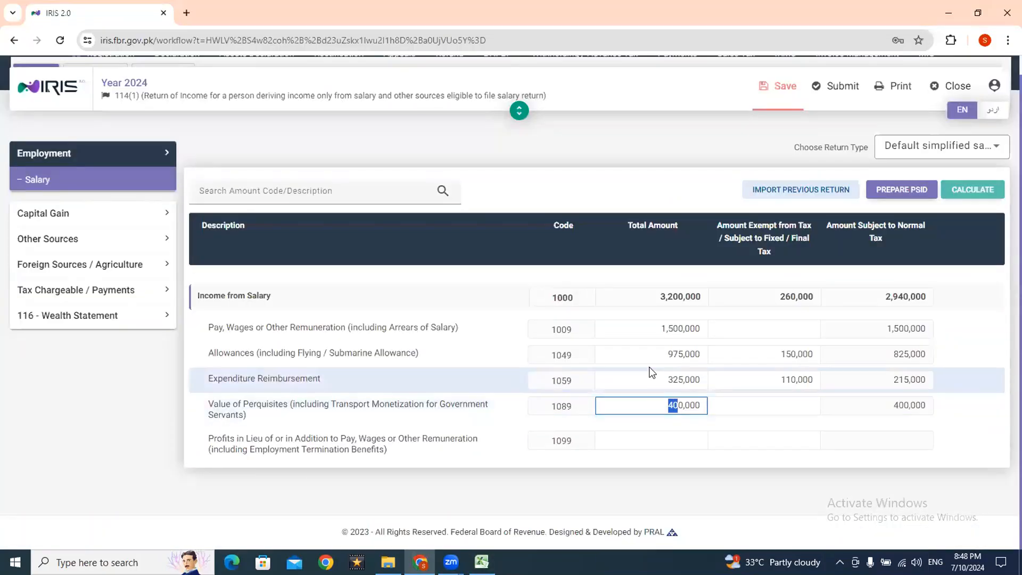
{"action": "type", "text": "82"}
{"action": "left_click", "coordinate": [975, 190]}
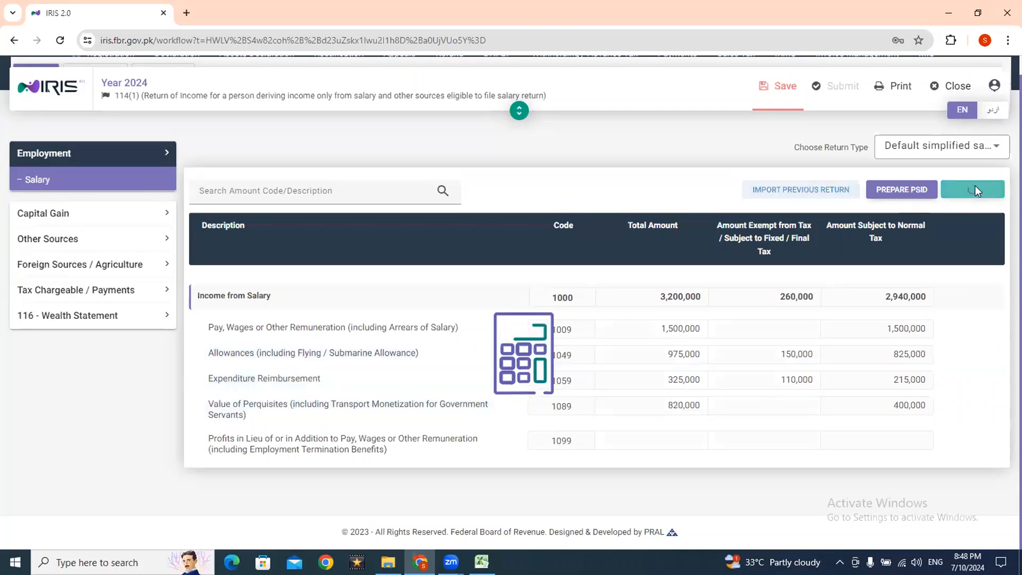
Add the waived loan in E29 to the sum of J25:J27 and E15, enter 1,070,000 for code 1089 in IRIS and recalculate.
{"action": "key", "text": "alt+Tab"}
{"action": "left_click", "coordinate": [434, 392]}
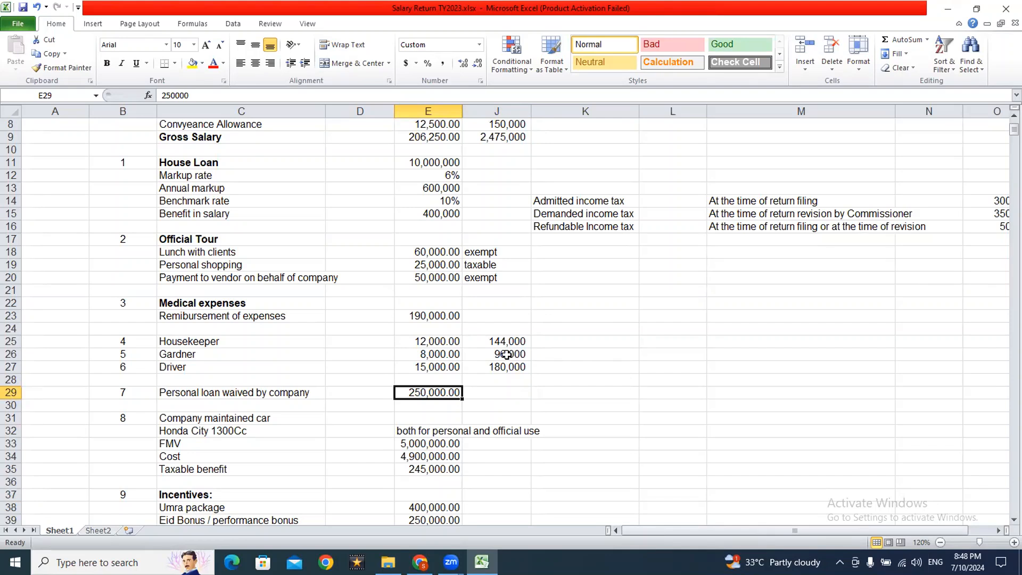
{"action": "left_click_drag", "start_coordinate": [500, 342], "coordinate": [496, 369], "text": "ctrl"}
{"action": "left_click", "coordinate": [432, 209], "text": "ctrl"}
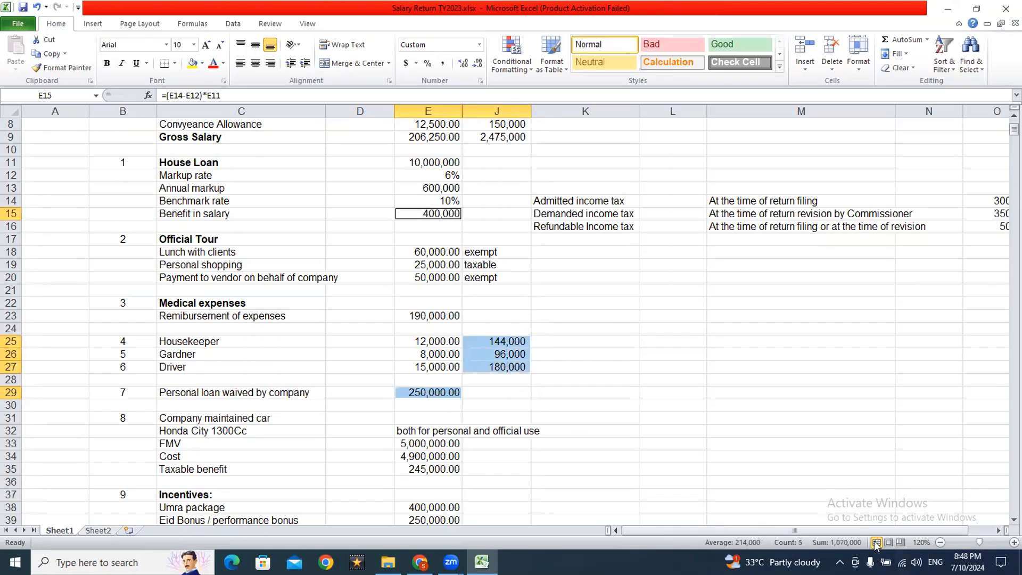
{"action": "key", "text": "alt+Tab"}
{"action": "left_click", "coordinate": [670, 404]}
{"action": "key", "text": "shift+Right"}
{"action": "key", "text": "shift+Right"}
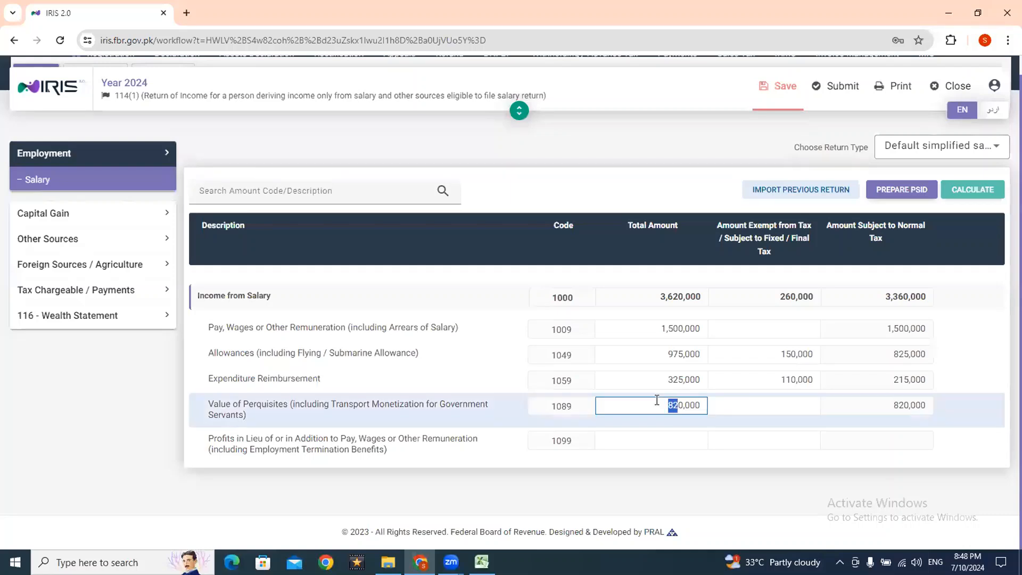
{"action": "type", "text": "1,07"}
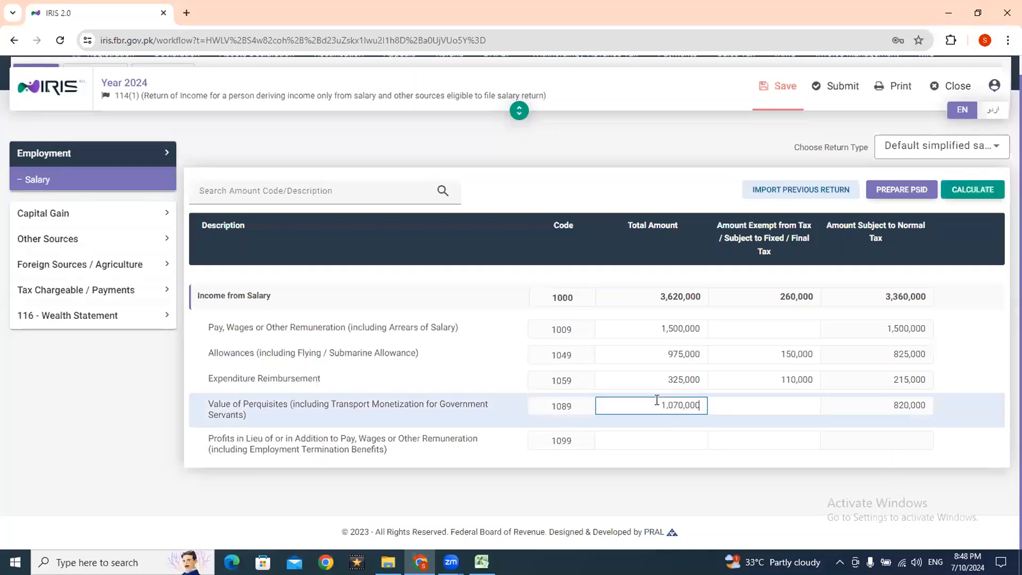
{"action": "left_click", "coordinate": [963, 188]}
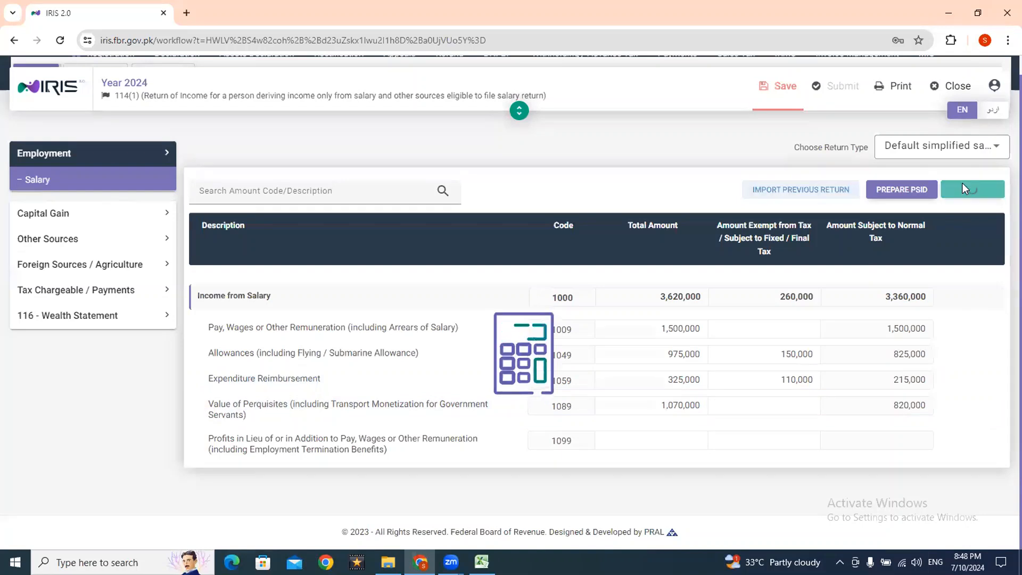
Switch to Excel and examine the company maintained car's usage note, FMV, cost and taxable benefit in E32:E35.
{"action": "key", "text": "alt+Tab"}
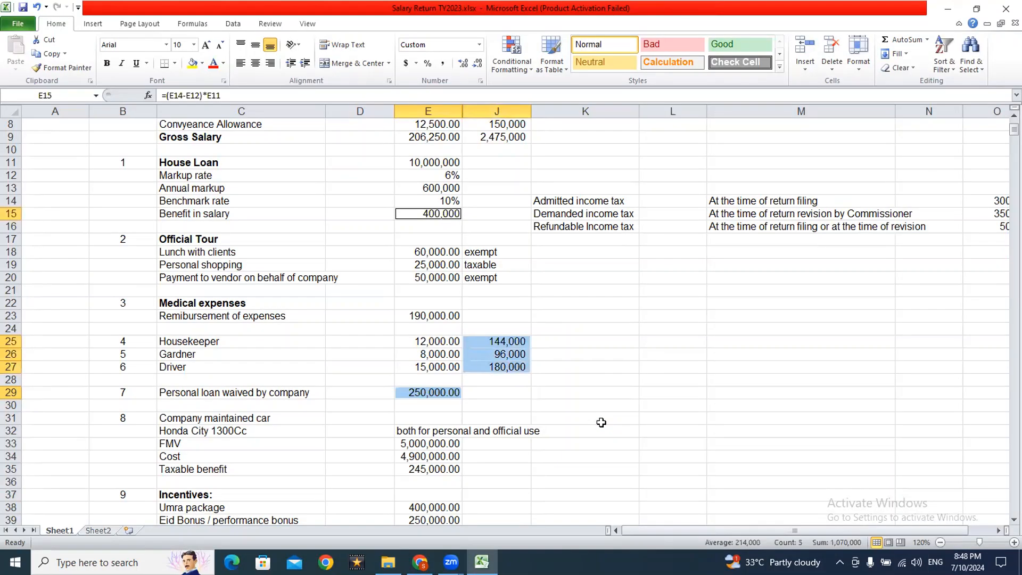
{"action": "left_click_drag", "start_coordinate": [452, 441], "coordinate": [457, 436]}
{"action": "key", "text": "Down"}
{"action": "key", "text": "Up"}
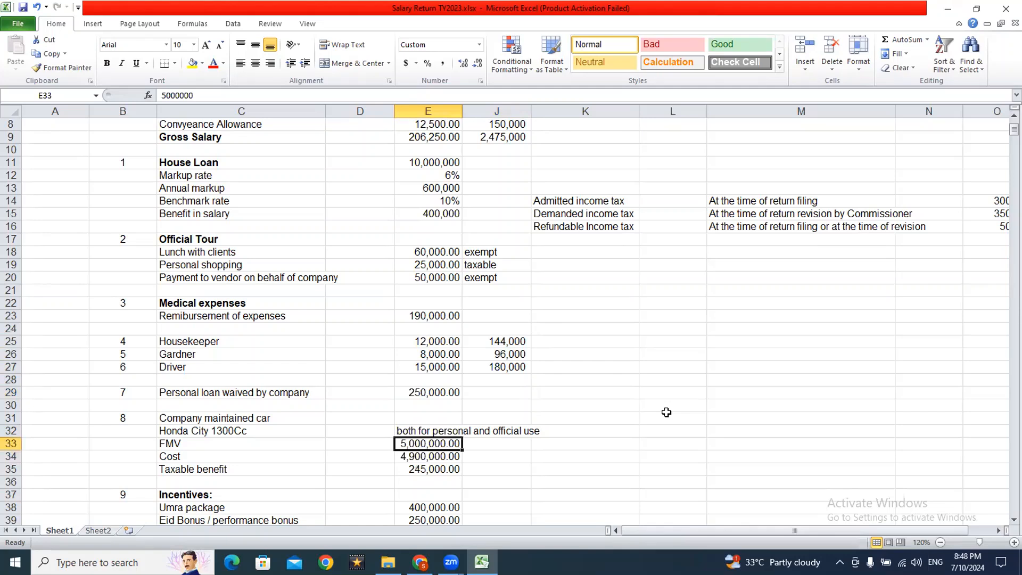
{"action": "key", "text": "Down"}
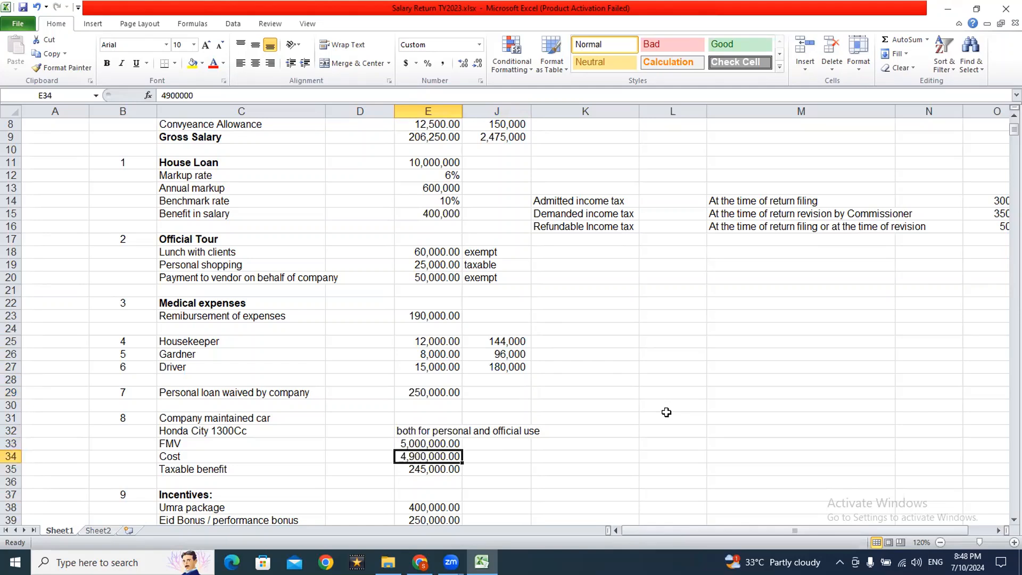
{"action": "key", "text": "Down"}
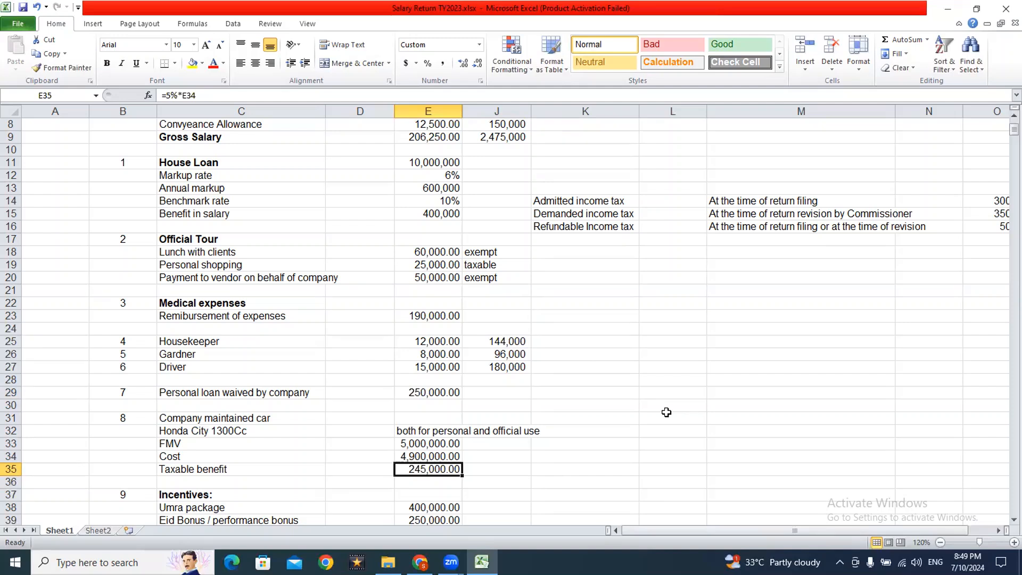
{"action": "key", "text": "Up"}
{"action": "key", "text": "Up"}
{"action": "key", "text": "Up"}
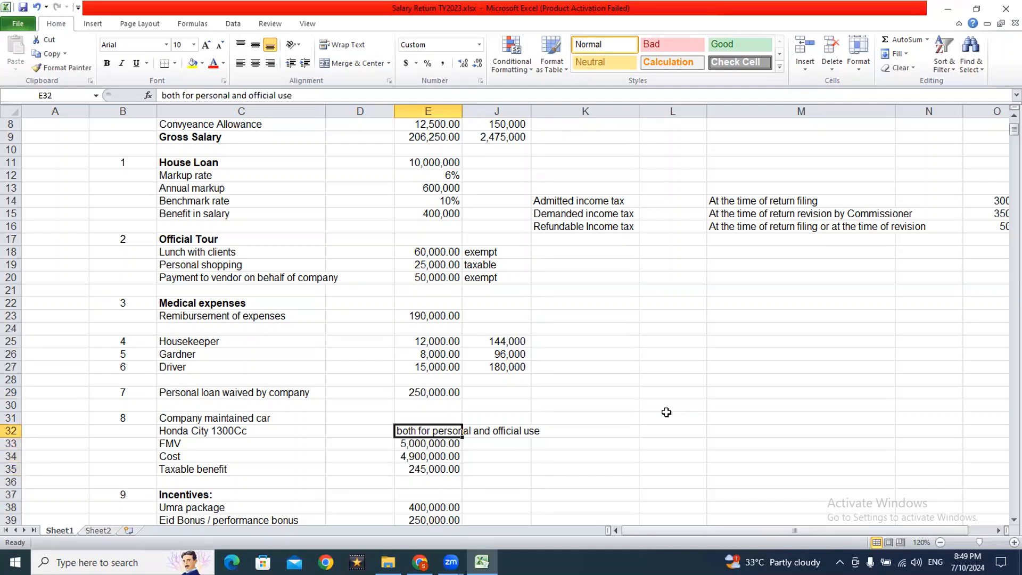
{"action": "key", "text": "F2"}
{"action": "key", "text": "Return"}
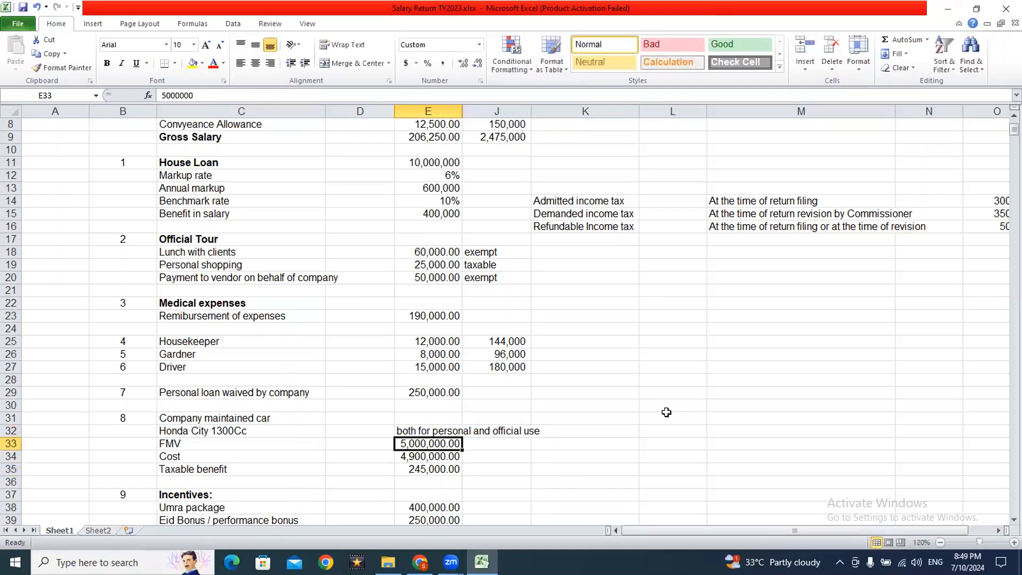
Re-enter the company car's taxable benefit formula =5%*E34 in E35.
{"action": "key", "text": "Down"}
{"action": "key", "text": "Down"}
{"action": "type", "text": "=5%*E34"}
{"action": "key", "text": "ctrl+Return"}
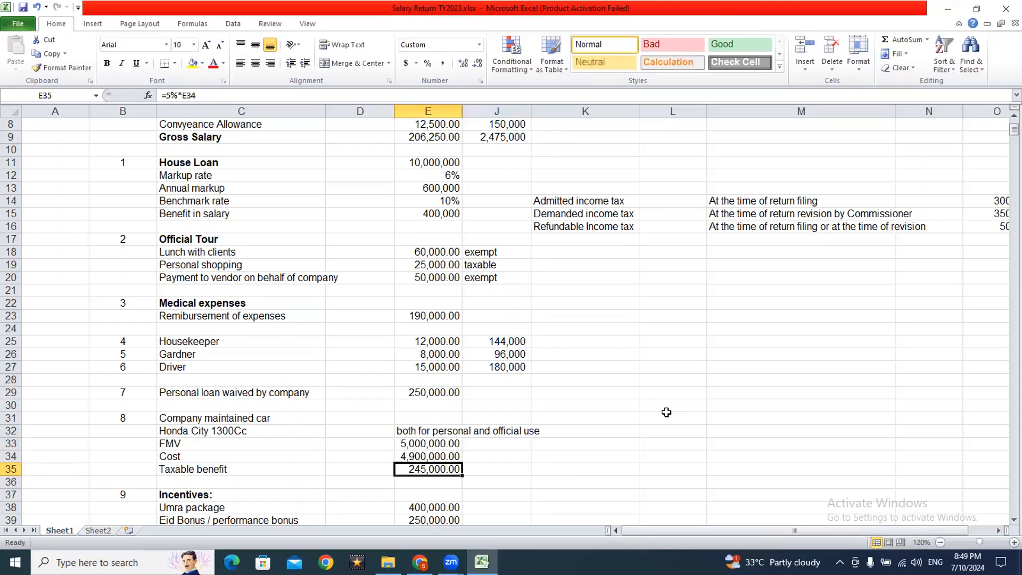
Sum the car's taxable benefit in E35 with the waived loan in E29, the annual amounts in J25:J27 and the benefit in E15.
{"action": "left_click", "coordinate": [446, 391], "text": "ctrl"}
{"action": "left_click_drag", "start_coordinate": [486, 340], "coordinate": [488, 363]}
{"action": "left_click", "coordinate": [432, 217], "text": "ctrl"}
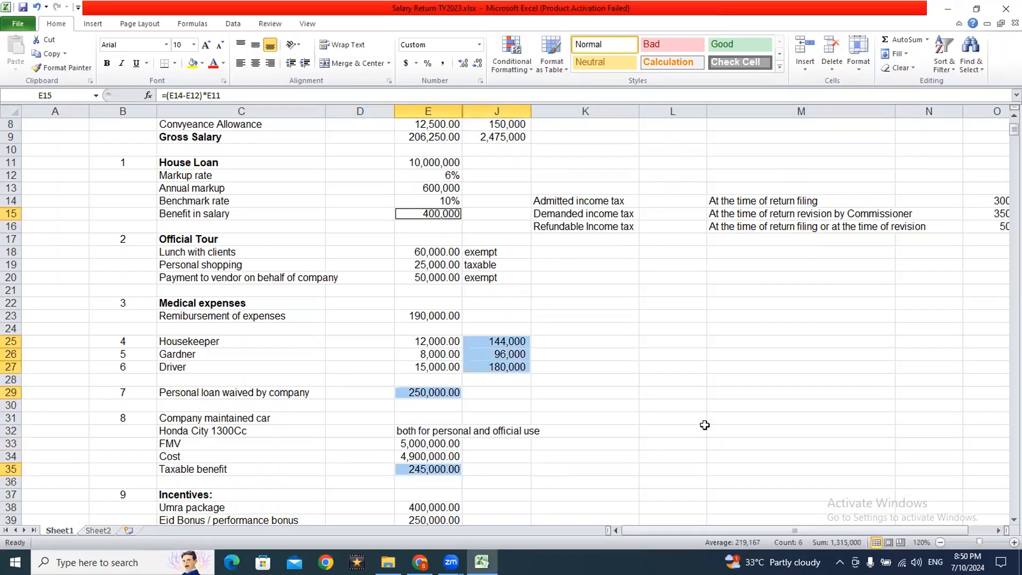
Look through the incentive, pension and other entries further down the sheet.
{"action": "key", "text": "Down"}
{"action": "key", "text": "Down"}
{"action": "key", "text": "Down"}
{"action": "key", "text": "Down"}
{"action": "key", "text": "Down"}
{"action": "key", "text": "Down"}
{"action": "key", "text": "Down"}
{"action": "key", "text": "Down"}
{"action": "key", "text": "Down"}
{"action": "key", "text": "Down"}
{"action": "key", "text": "Down"}
{"action": "key", "text": "Down"}
{"action": "key", "text": "Down"}
{"action": "key", "text": "Down"}
{"action": "key", "text": "Down"}
{"action": "key", "text": "Down"}
{"action": "key", "text": "Down"}
{"action": "key", "text": "Down"}
{"action": "key", "text": "Down"}
{"action": "key", "text": "Down"}
{"action": "key", "text": "Down"}
{"action": "key", "text": "Down"}
{"action": "key", "text": "Down"}
{"action": "key", "text": "Down"}
{"action": "key", "text": "Down"}
{"action": "key", "text": "Down"}
{"action": "key", "text": "Down"}
{"action": "key", "text": "Down"}
{"action": "key", "text": "Down"}
{"action": "key", "text": "Down"}
{"action": "key", "text": "Down"}
{"action": "key", "text": "Down"}
{"action": "key", "text": "Down"}
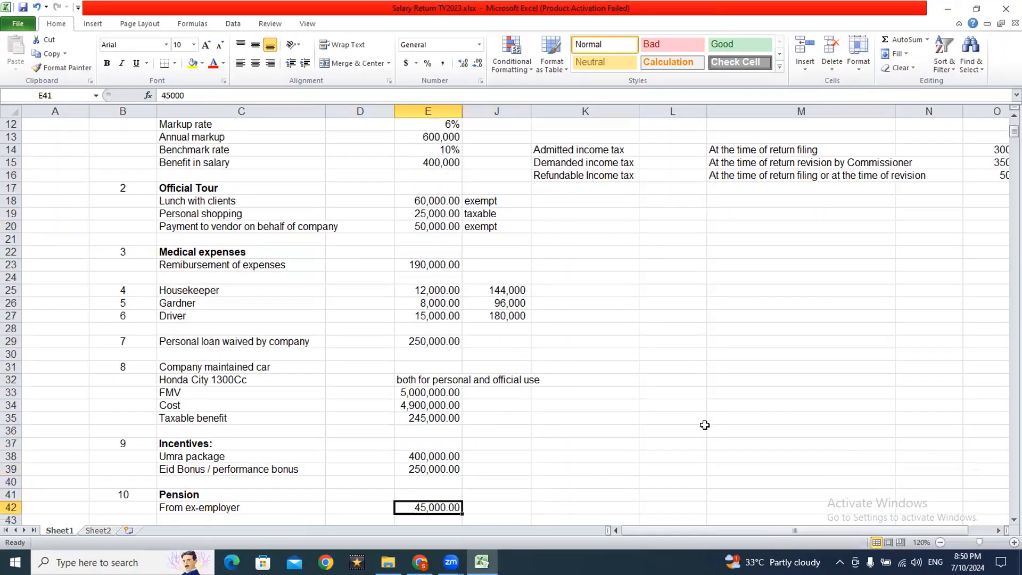
Sum the Umra package and Eid/performance bonus amounts in E38:E39 by selecting them together.
{"action": "key", "text": "Up"}
{"action": "key", "text": "Up"}
{"action": "key", "text": "Up"}
{"action": "key", "text": "Up"}
{"action": "key", "text": "Up"}
{"action": "key", "text": "Up"}
{"action": "key", "text": "Up"}
{"action": "key", "text": "Up"}
{"action": "key", "text": "Up"}
{"action": "key", "text": "Up"}
{"action": "key", "text": "Up"}
{"action": "key", "text": "Up"}
{"action": "key", "text": "Down"}
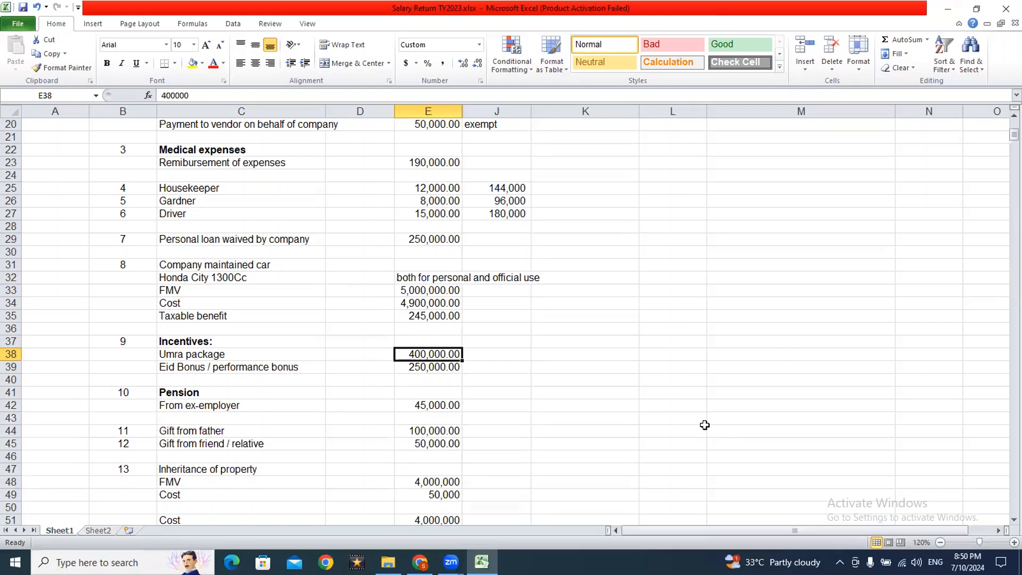
{"action": "key", "text": "shift+Down"}
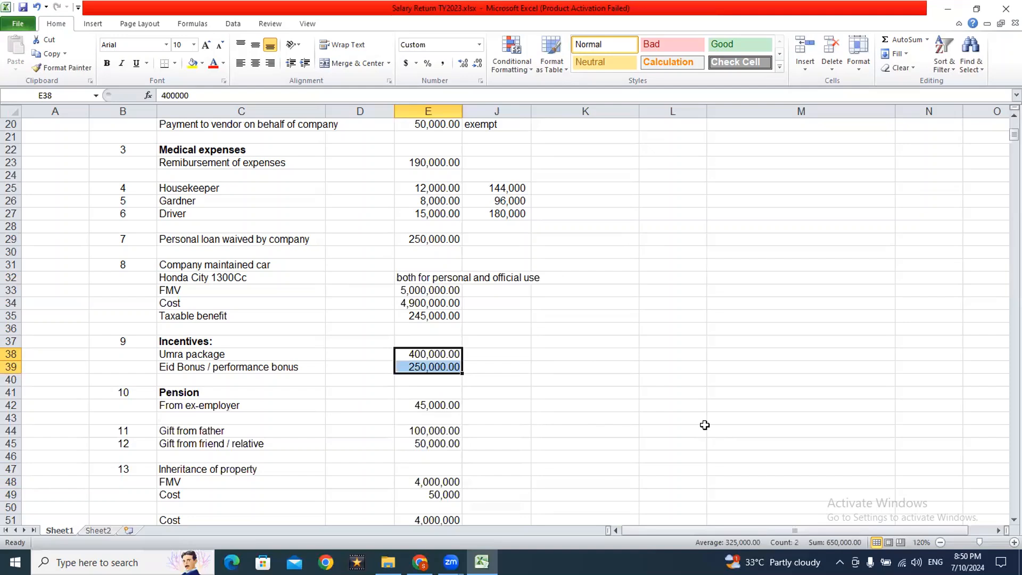
Sum the annual basic salary in J5 with the incentives in E38:E39 and enter 2,150,000 as the Pay, Wages or Other Remuneration total in IRIS.
{"action": "key", "text": "alt+Tab"}
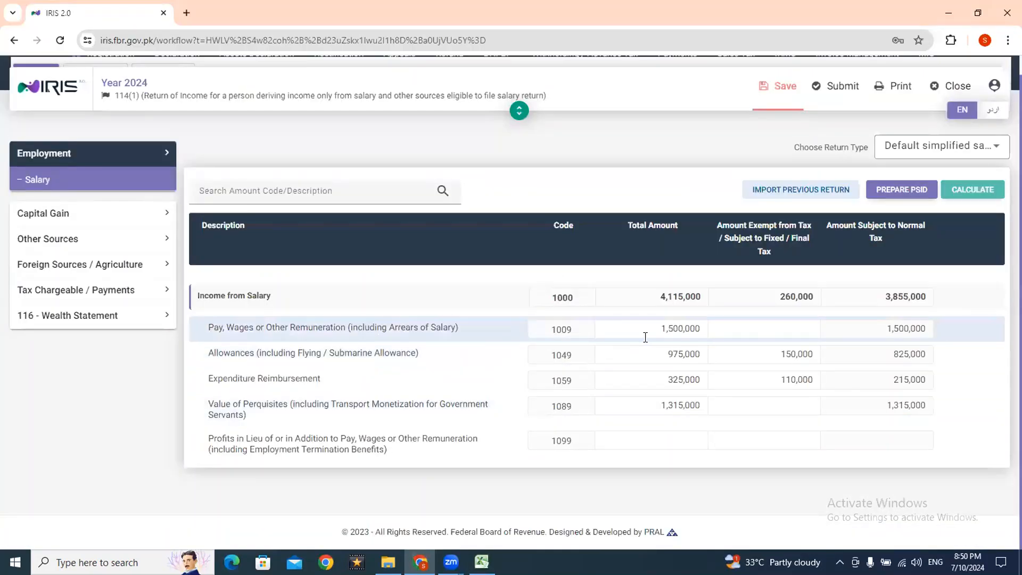
{"action": "left_click", "coordinate": [699, 329]}
{"action": "key", "text": "alt+Tab"}
{"action": "left_click_drag", "start_coordinate": [1004, 301], "coordinate": [1004, 175]}
{"action": "left_click", "coordinate": [517, 173]}
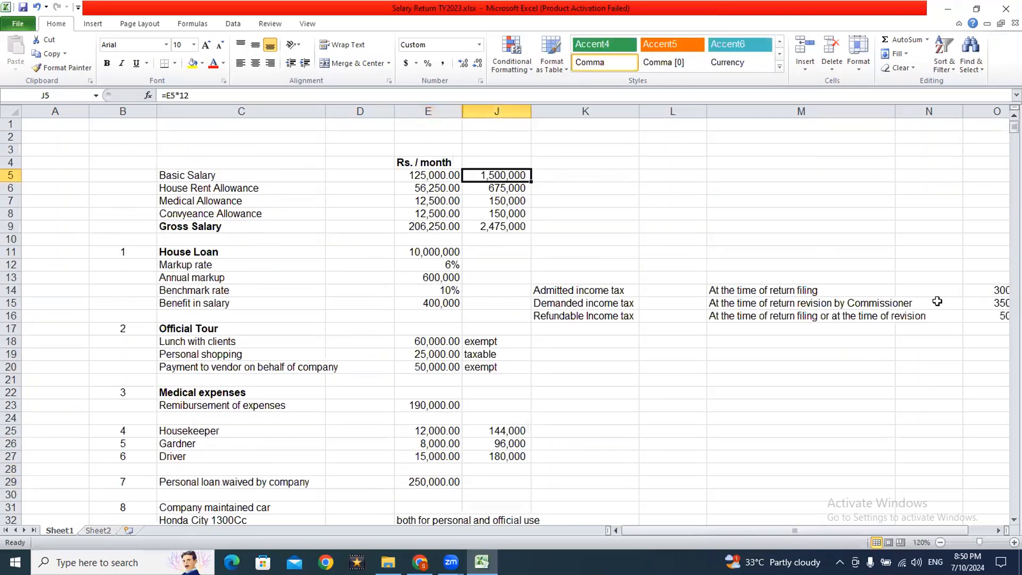
{"action": "scroll", "coordinate": [572, 435], "scroll_direction": "down", "scroll_amount": 5}
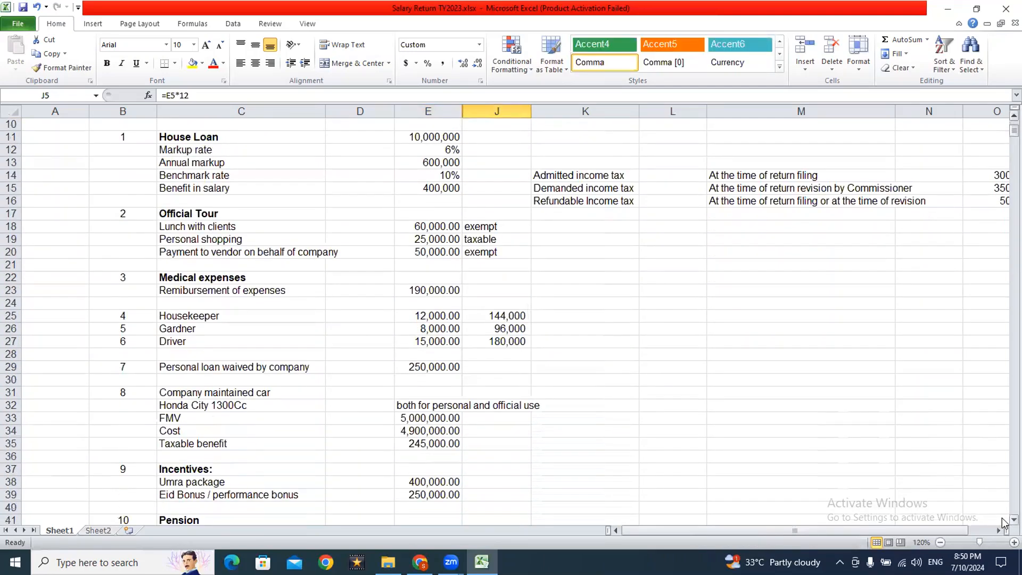
{"action": "left_click_drag", "start_coordinate": [434, 405], "coordinate": [446, 418]}
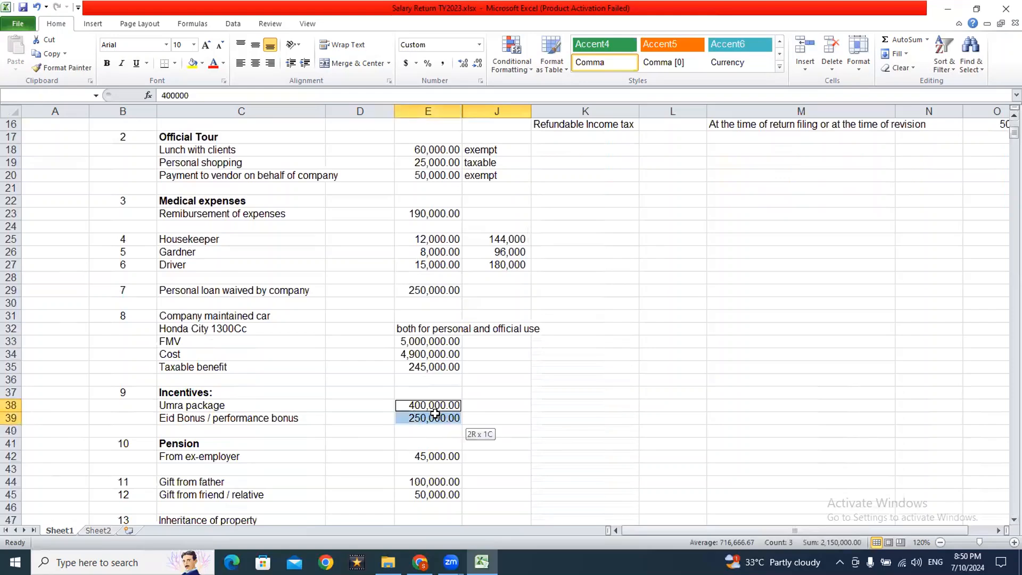
{"action": "key", "text": "alt+Tab"}
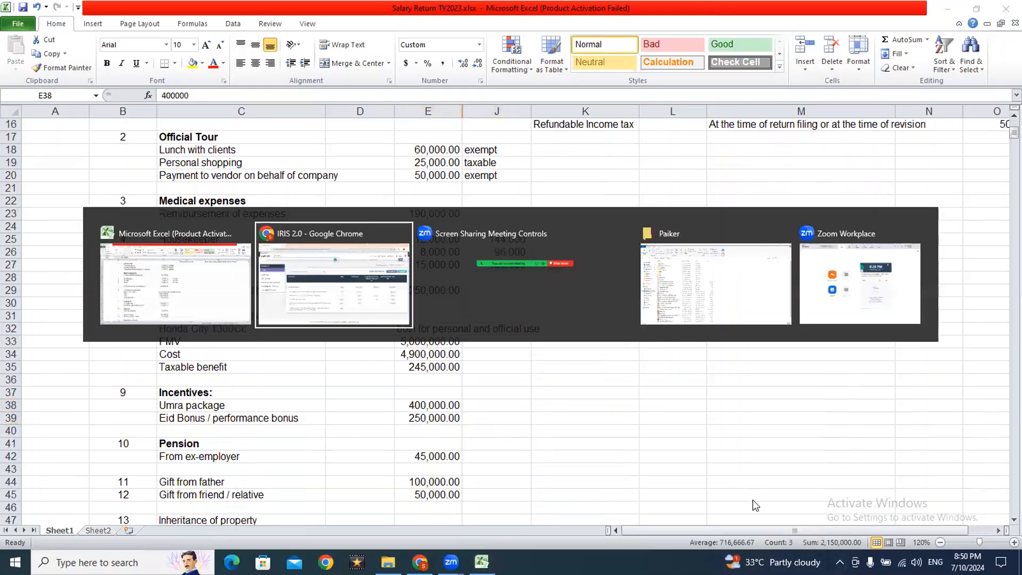
{"action": "key", "text": "alt+Tab"}
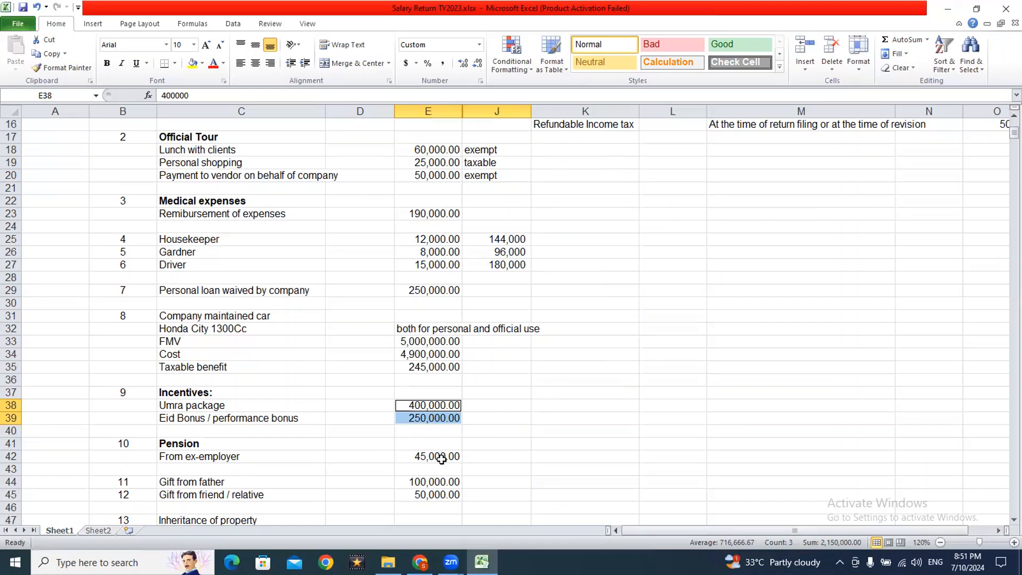
Examine the ex-employer pension in E42 and the gift and inheritance entries below it in Excel.
{"action": "left_click", "coordinate": [437, 456]}
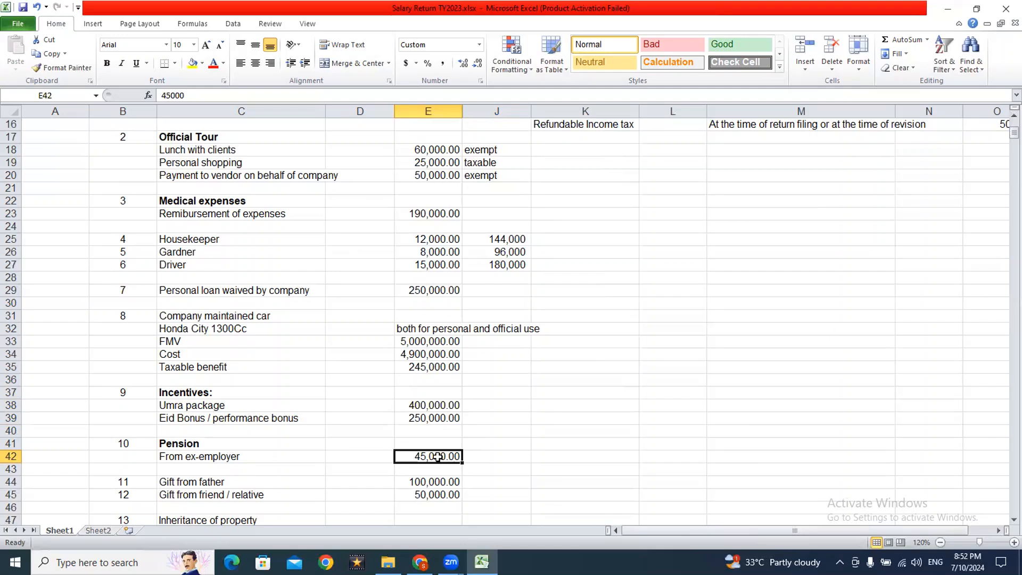
{"action": "key", "text": "Down"}
{"action": "key", "text": "Down"}
{"action": "key", "text": "Down"}
{"action": "key", "text": "Down"}
{"action": "key", "text": "Down"}
{"action": "key", "text": "Down"}
{"action": "key", "text": "Up"}
{"action": "key", "text": "Up"}
{"action": "key", "text": "Up"}
{"action": "key", "text": "Up"}
{"action": "key", "text": "Up"}
{"action": "key", "text": "Up"}
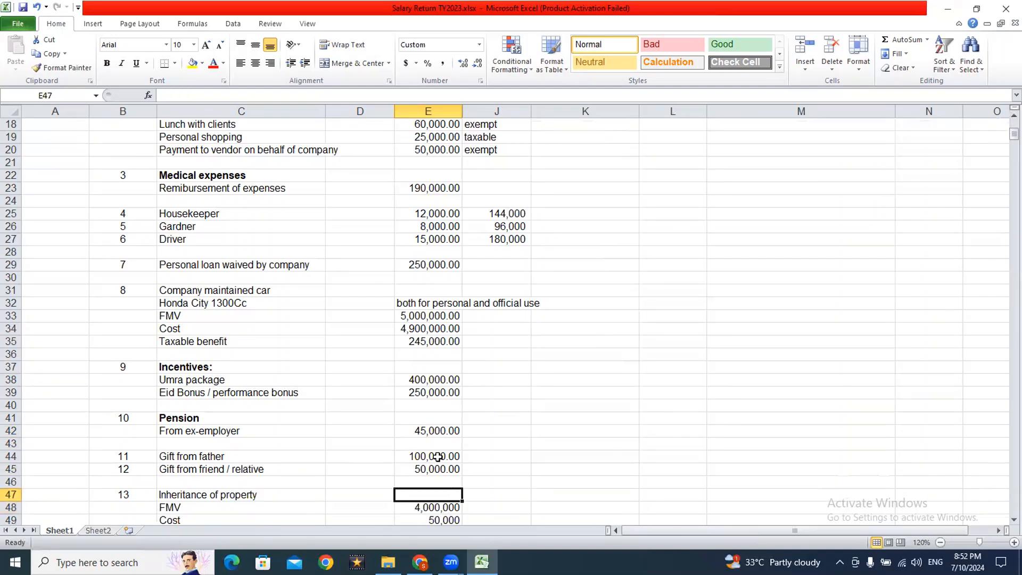
Calculate the annual pension in J42 with the formula =E42*12.
{"action": "left_click", "coordinate": [496, 436]}
{"action": "type", "text": "="}
{"action": "key", "text": "Left"}
{"action": "type", "text": "*12"}
{"action": "key", "text": "Return"}
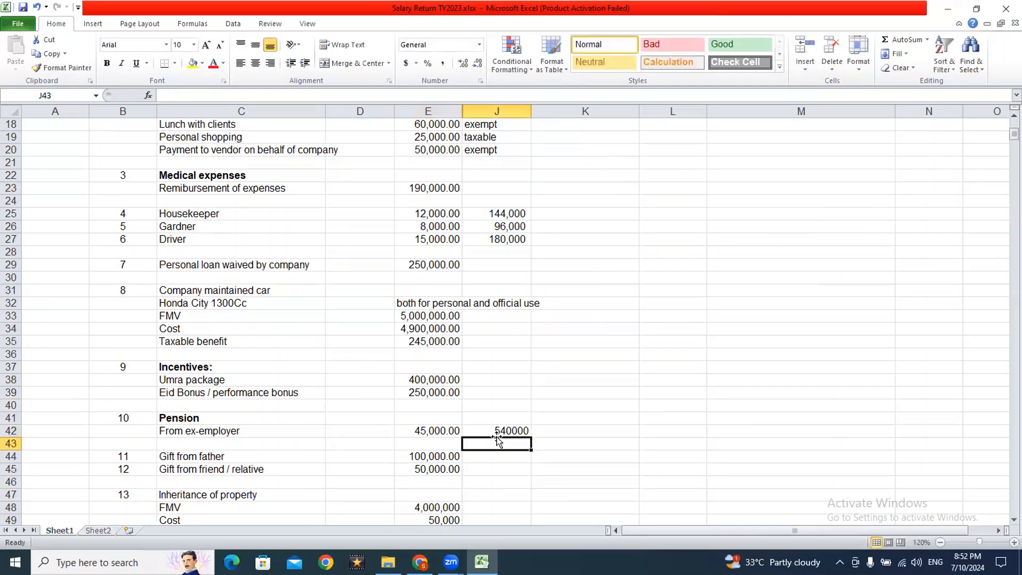
{"action": "left_click", "coordinate": [496, 434]}
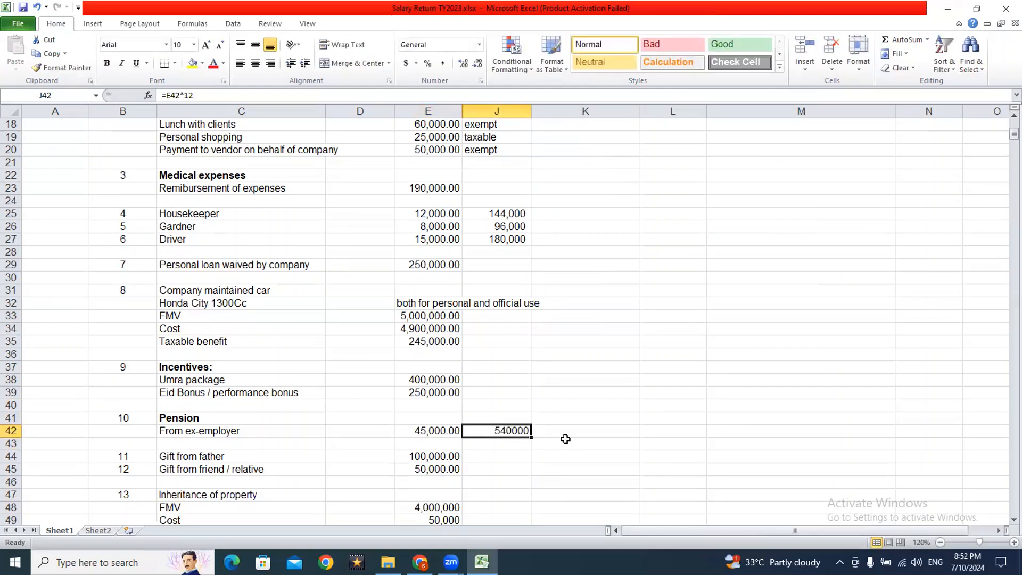
Check the remuneration total in IRIS and add it to the annual pension in K42 with =J42+2150000.
{"action": "key", "text": "alt+Tab"}
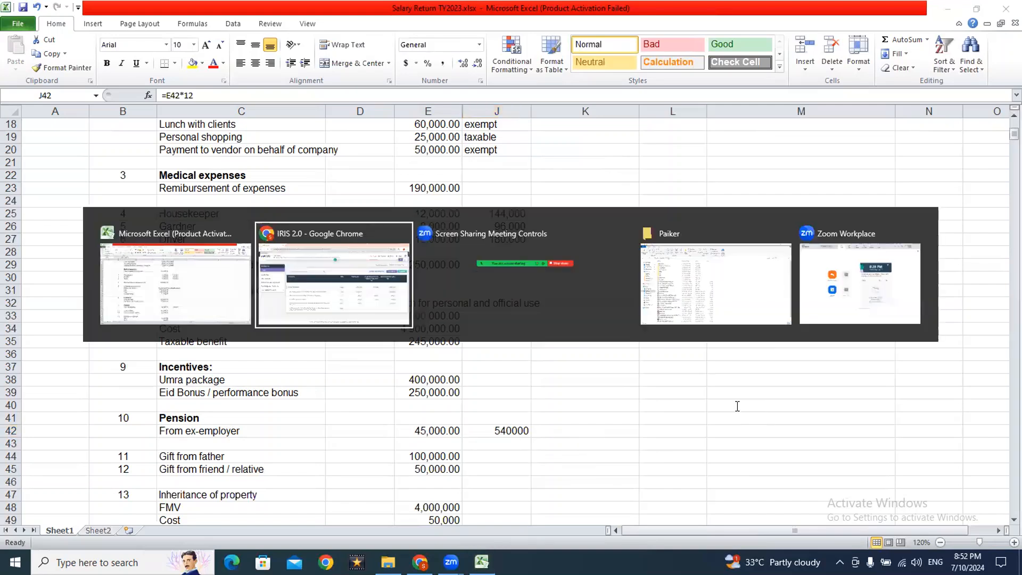
{"action": "key", "text": "alt+Tab"}
{"action": "key", "text": "Right"}
{"action": "type", "text": "="}
{"action": "key", "text": "Left"}
{"action": "type", "text": "+2150000"}
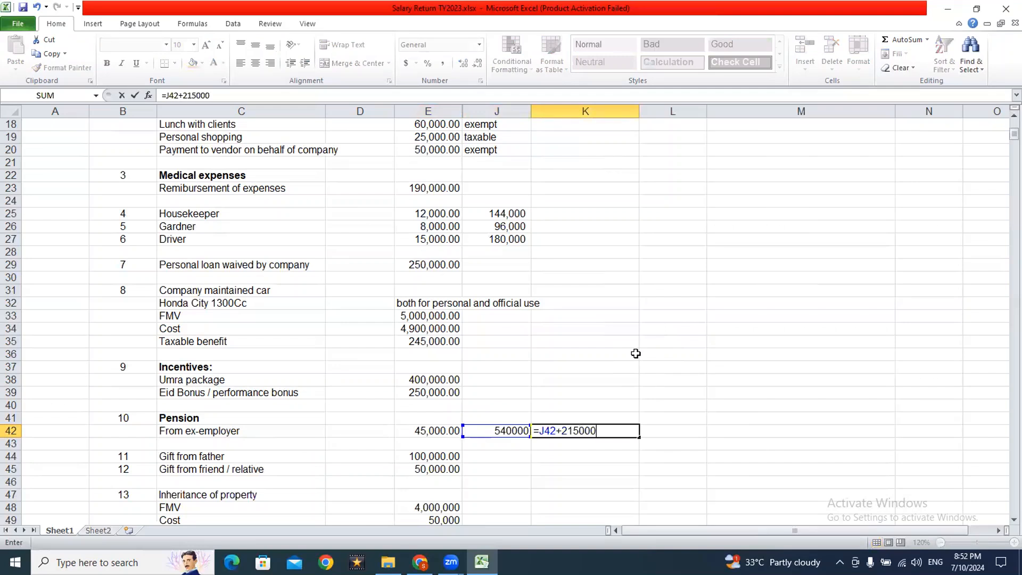
{"action": "key", "text": "Return"}
Copy the total in K42 and paste it over the Pay, Wages or Other Remuneration total amount in IRIS.
{"action": "key", "text": "Up"}
{"action": "key", "text": "ctrl+c"}
{"action": "key", "text": "alt+Tab"}
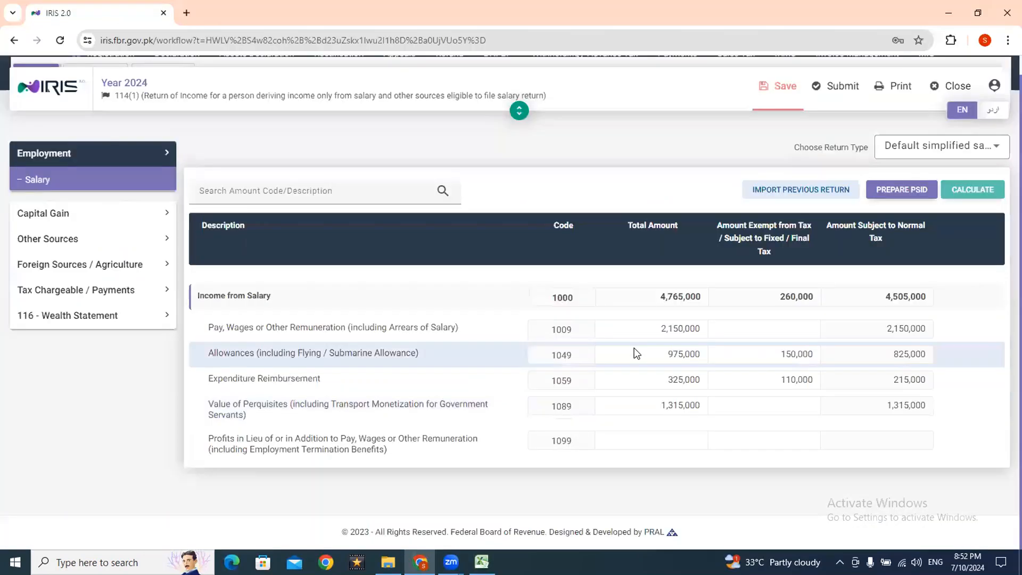
{"action": "double_click", "coordinate": [644, 327]}
{"action": "key", "text": "ctrl+v"}
Enter the 540,000 pension as the exempt amount for Pay, Wages or Other Remuneration and recalculate the return.
{"action": "left_click", "coordinate": [717, 329]}
{"action": "key", "text": "alt+Tab"}
{"action": "key", "text": "alt+Tab"}
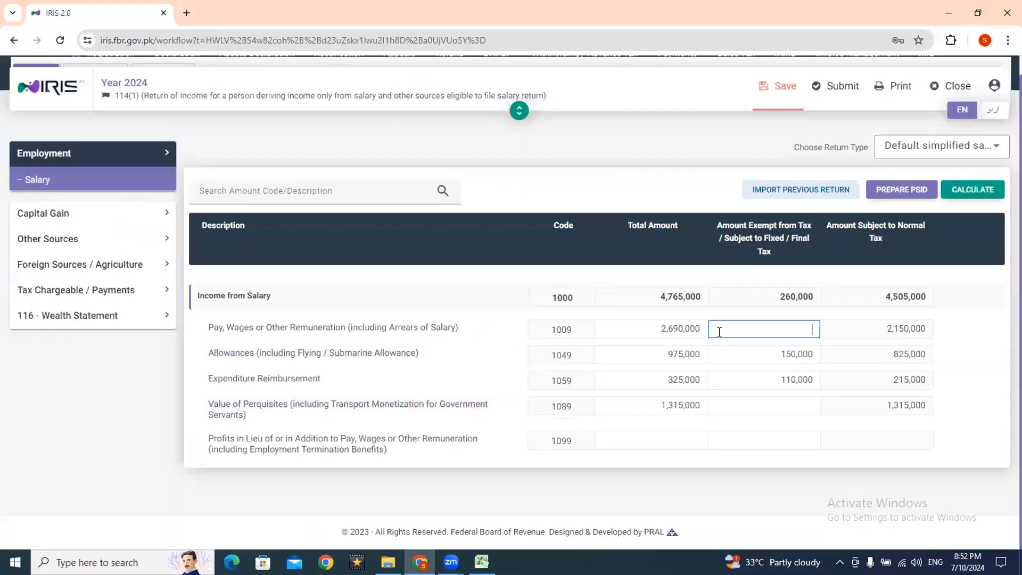
{"action": "type", "text": "540,000"}
{"action": "left_click", "coordinate": [975, 189]}
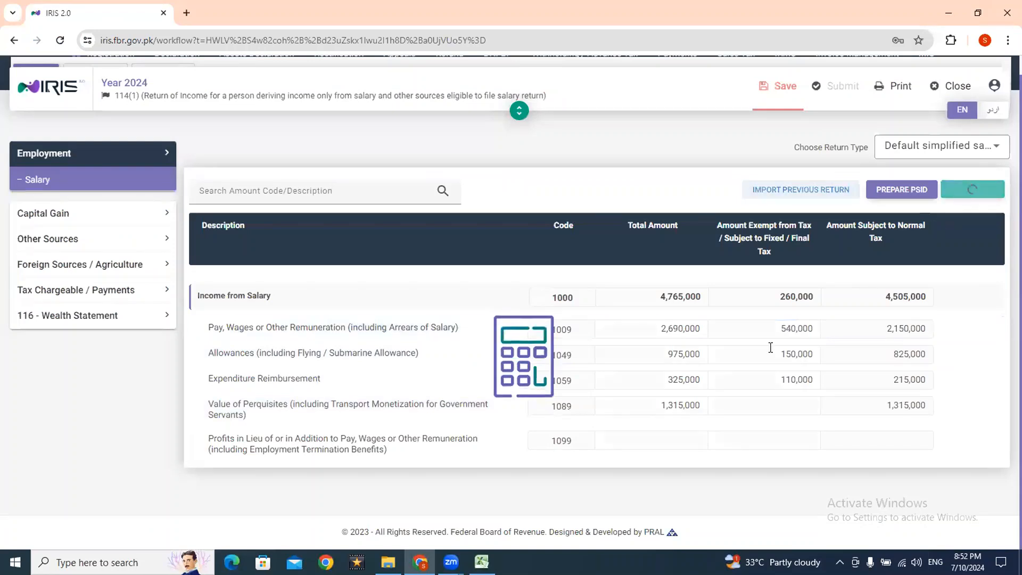
Return to Excel and examine the gifts and the inherited property's FMV, cost, sale and gain in rows 44 to 56.
{"action": "key", "text": "alt+Tab"}
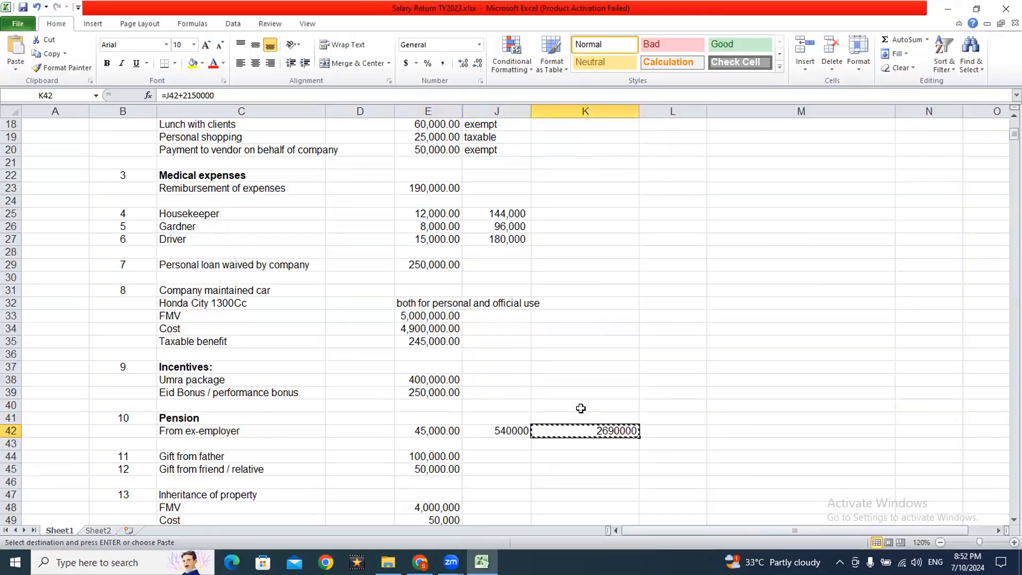
{"action": "key", "text": "Down"}
{"action": "key", "text": "Down"}
{"action": "key", "text": "Down"}
{"action": "key", "text": "Down"}
{"action": "key", "text": "Down"}
{"action": "key", "text": "Down"}
{"action": "key", "text": "Down"}
{"action": "key", "text": "Down"}
{"action": "key", "text": "Down"}
{"action": "key", "text": "Down"}
{"action": "key", "text": "Down"}
{"action": "key", "text": "Down"}
{"action": "key", "text": "Left"}
{"action": "key", "text": "Left"}
{"action": "key", "text": "Left"}
{"action": "key", "text": "Left"}
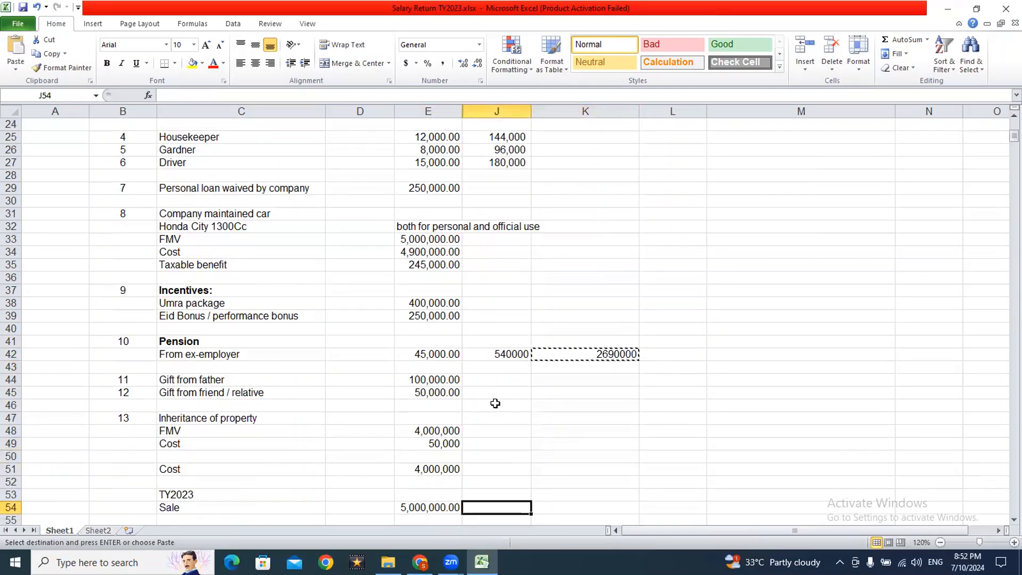
{"action": "key", "text": "Up"}
{"action": "key", "text": "Up"}
{"action": "key", "text": "Up"}
{"action": "key", "text": "Up"}
{"action": "key", "text": "Up"}
{"action": "key", "text": "Up"}
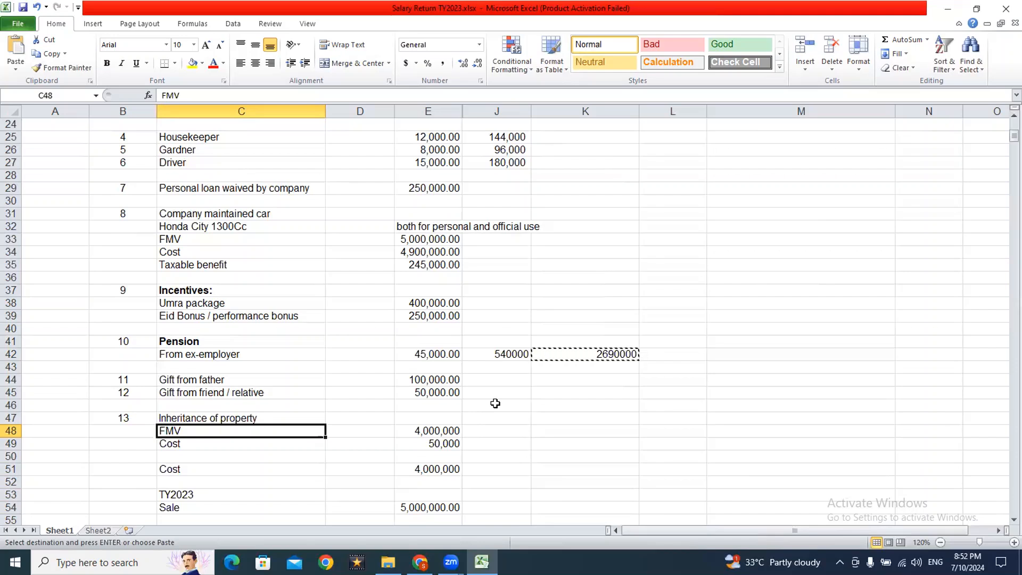
{"action": "key", "text": "Down"}
{"action": "scroll", "coordinate": [495, 403], "scroll_direction": "down", "scroll_amount": 2}
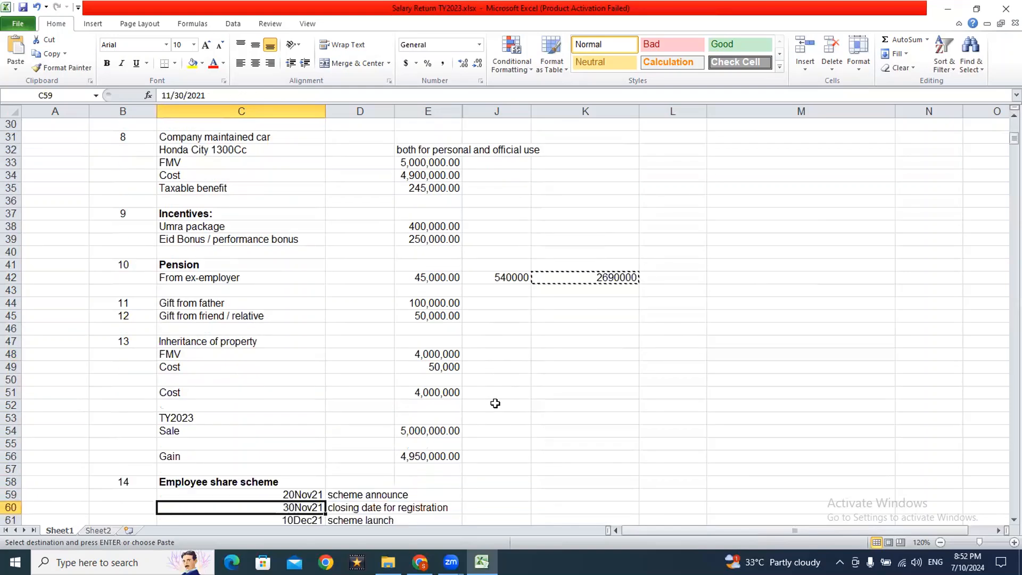
{"action": "key", "text": "Down"}
{"action": "key", "text": "Down"}
{"action": "key", "text": "Down"}
{"action": "key", "text": "Down"}
{"action": "key", "text": "Down"}
{"action": "key", "text": "Down"}
{"action": "key", "text": "Down"}
{"action": "key", "text": "Down"}
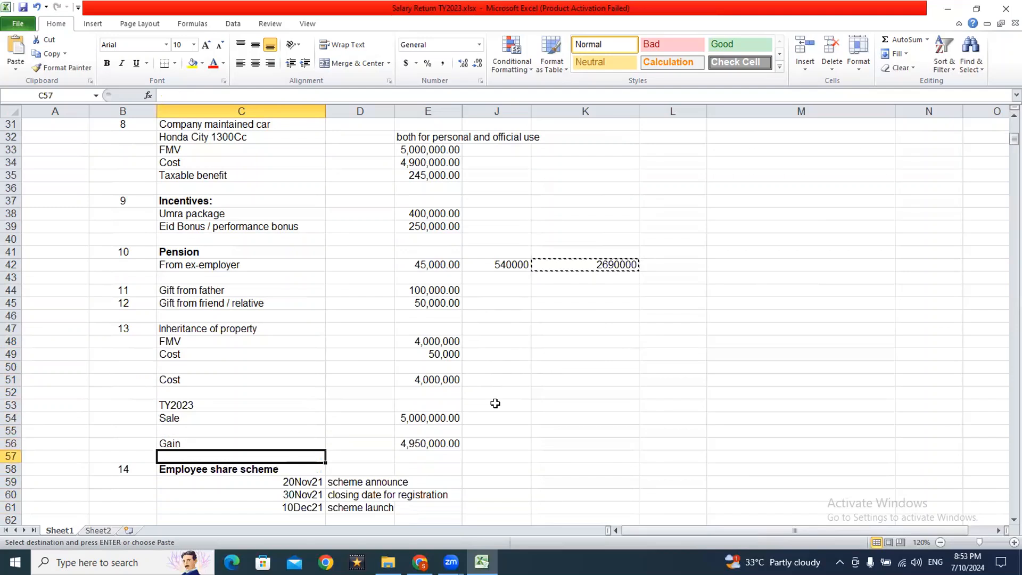
Look through the employee share scheme's dates, share values, costs and salary benefits from row 58 down.
{"action": "key", "text": "Down"}
{"action": "key", "text": "Down"}
{"action": "key", "text": "Down"}
{"action": "key", "text": "Down"}
{"action": "key", "text": "Down"}
{"action": "key", "text": "Down"}
{"action": "key", "text": "Down"}
{"action": "key", "text": "Down"}
{"action": "key", "text": "Down"}
{"action": "key", "text": "Down"}
{"action": "key", "text": "Down"}
{"action": "key", "text": "Down"}
{"action": "key", "text": "Down"}
{"action": "key", "text": "Down"}
{"action": "key", "text": "Down"}
{"action": "key", "text": "Down"}
{"action": "key", "text": "Down"}
{"action": "key", "text": "Down"}
{"action": "key", "text": "Up"}
{"action": "key", "text": "Up"}
{"action": "key", "text": "Up"}
{"action": "key", "text": "Up"}
{"action": "key", "text": "Up"}
{"action": "key", "text": "Up"}
{"action": "key", "text": "Up"}
{"action": "key", "text": "Up"}
{"action": "key", "text": "Up"}
{"action": "key", "text": "Up"}
{"action": "key", "text": "Up"}
{"action": "key", "text": "Up"}
{"action": "key", "text": "Up"}
{"action": "key", "text": "Down"}
{"action": "key", "text": "Down"}
{"action": "key", "text": "Down"}
{"action": "key", "text": "Down"}
{"action": "key", "text": "Down"}
{"action": "key", "text": "Down"}
{"action": "key", "text": "Down"}
{"action": "key", "text": "Down"}
{"action": "key", "text": "Down"}
{"action": "key", "text": "Down"}
{"action": "key", "text": "Down"}
{"action": "key", "text": "Down"}
{"action": "key", "text": "Down"}
{"action": "key", "text": "Down"}
{"action": "key", "text": "Down"}
{"action": "key", "text": "Down"}
{"action": "key", "text": "Down"}
{"action": "key", "text": "Down"}
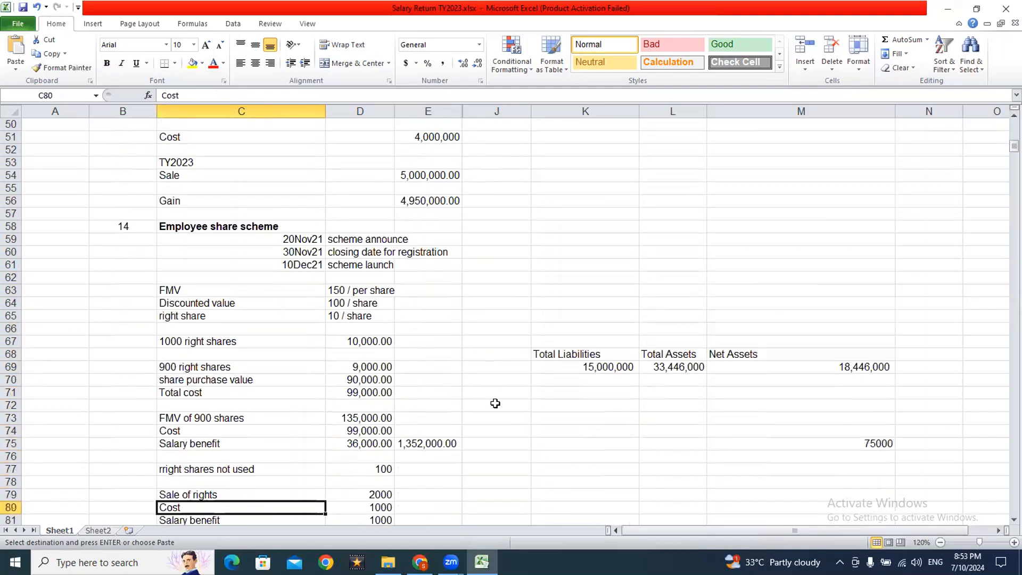
Examine the employee share scheme's announcement, registration closing and launch dates in rows 59 to 61.
{"action": "key", "text": "Down"}
{"action": "key", "text": "Down"}
{"action": "key", "text": "Up"}
{"action": "key", "text": "Up"}
{"action": "key", "text": "Up"}
{"action": "key", "text": "Up"}
{"action": "key", "text": "Up"}
{"action": "key", "text": "Up"}
{"action": "key", "text": "Up"}
{"action": "key", "text": "Up"}
{"action": "key", "text": "Up"}
{"action": "key", "text": "Up"}
{"action": "key", "text": "Up"}
{"action": "key", "text": "Up"}
{"action": "key", "text": "Up"}
{"action": "key", "text": "Up"}
{"action": "key", "text": "Up"}
{"action": "key", "text": "Up"}
{"action": "key", "text": "Up"}
{"action": "key", "text": "Up"}
{"action": "key", "text": "Up"}
{"action": "key", "text": "Up"}
{"action": "key", "text": "Down"}
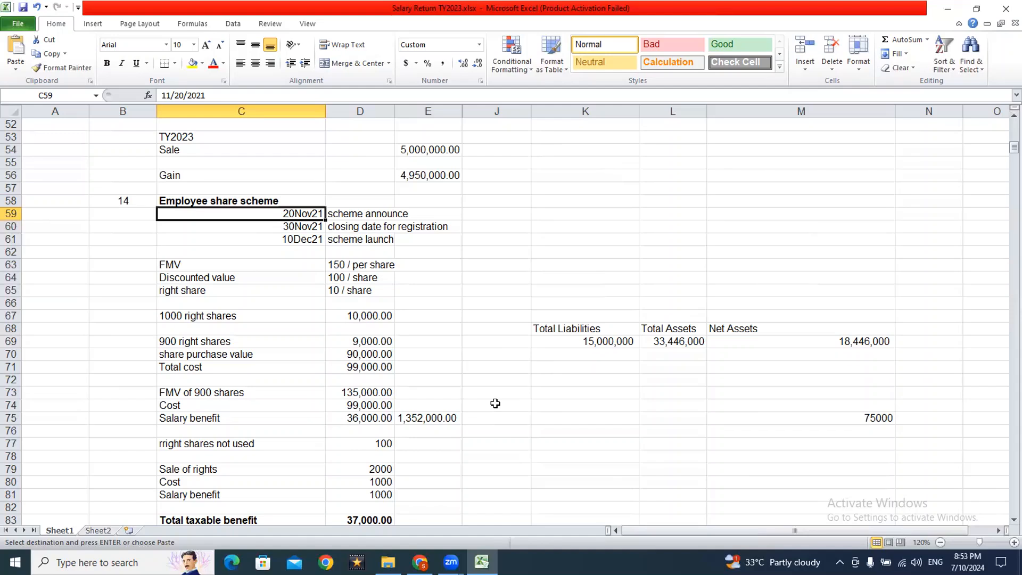
{"action": "key", "text": "Down"}
{"action": "key", "text": "Down"}
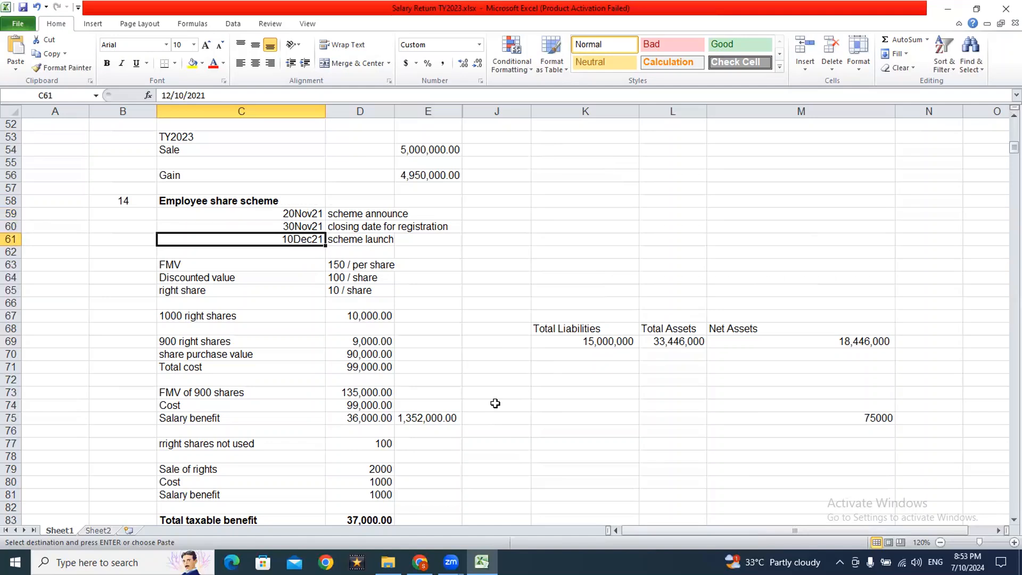
Examine the scheme's FMV, discounted value and right share price per share in rows 63 to 65.
{"action": "key", "text": "Down"}
{"action": "key", "text": "Down"}
{"action": "key", "text": "Right"}
{"action": "key", "text": "Left"}
{"action": "key", "text": "Down"}
{"action": "key", "text": "Right"}
{"action": "key", "text": "Down"}
{"action": "key", "text": "Left"}
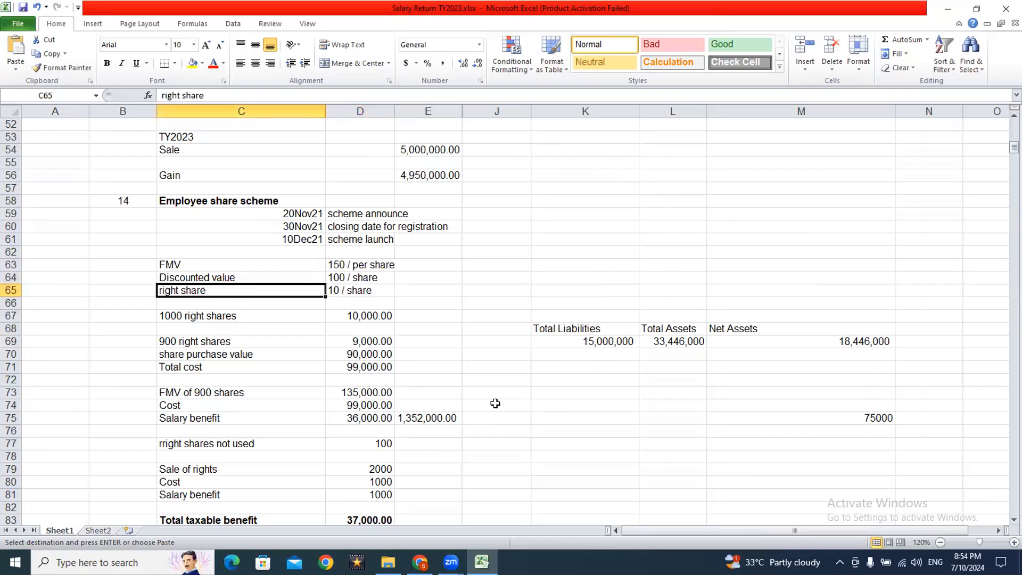
{"action": "key", "text": "Right"}
{"action": "key", "text": "Left"}
{"action": "key", "text": "Right"}
{"action": "key", "text": "Up"}
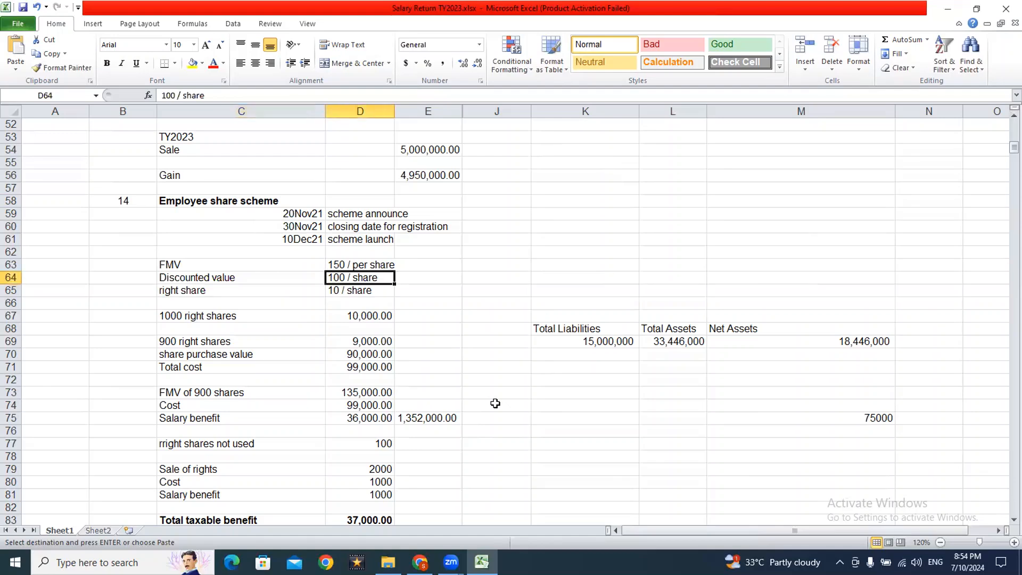
Inspect the formulas for the 1000 and 900 right shares, the share purchase value and the total cost in rows 67 to 71.
{"action": "key", "text": "Down"}
{"action": "key", "text": "Down"}
{"action": "key", "text": "Down"}
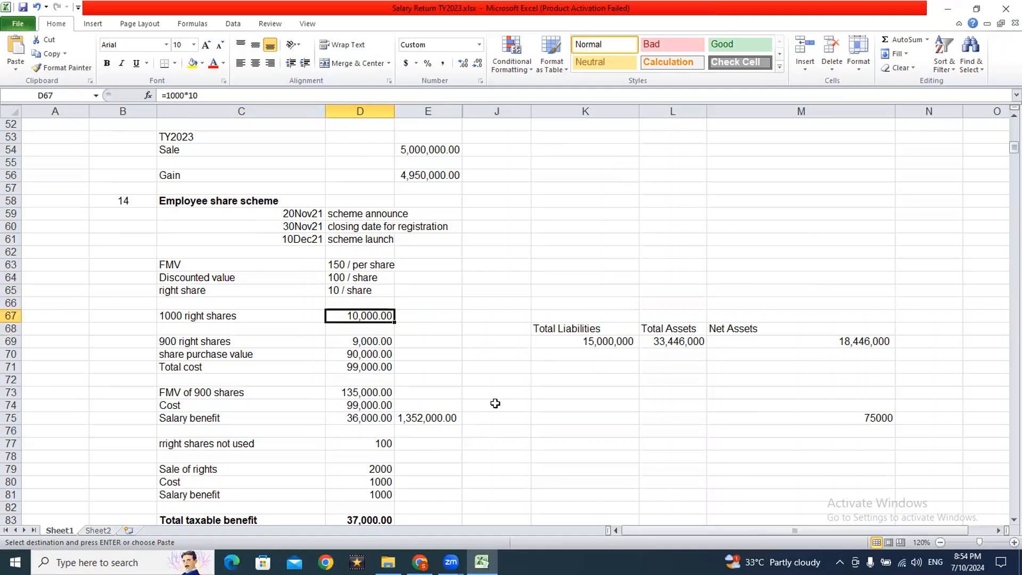
{"action": "key", "text": "Left"}
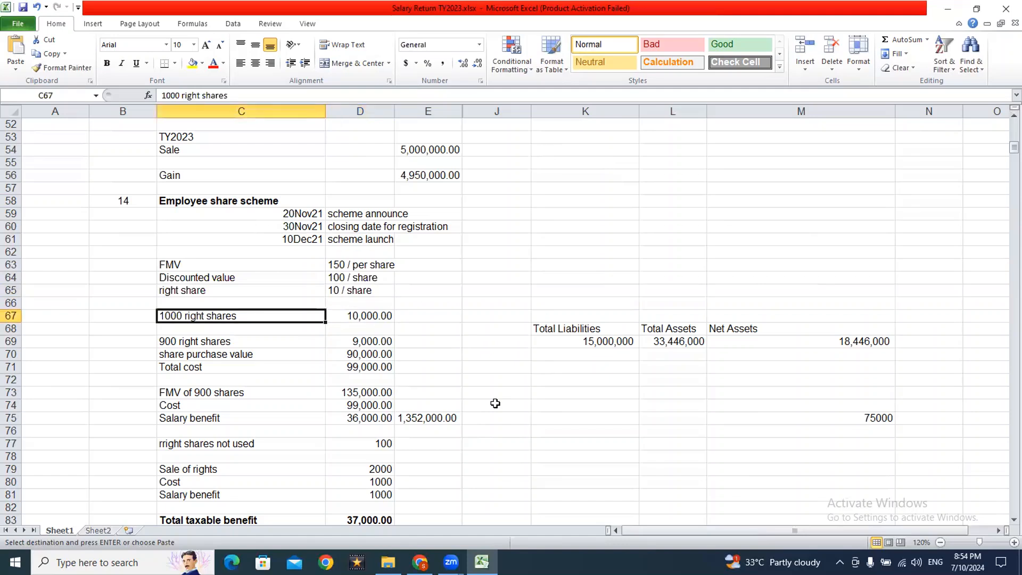
{"action": "key", "text": "Right"}
{"action": "key", "text": "Down"}
{"action": "key", "text": "Down"}
{"action": "key", "text": "Left"}
{"action": "key", "text": "Right"}
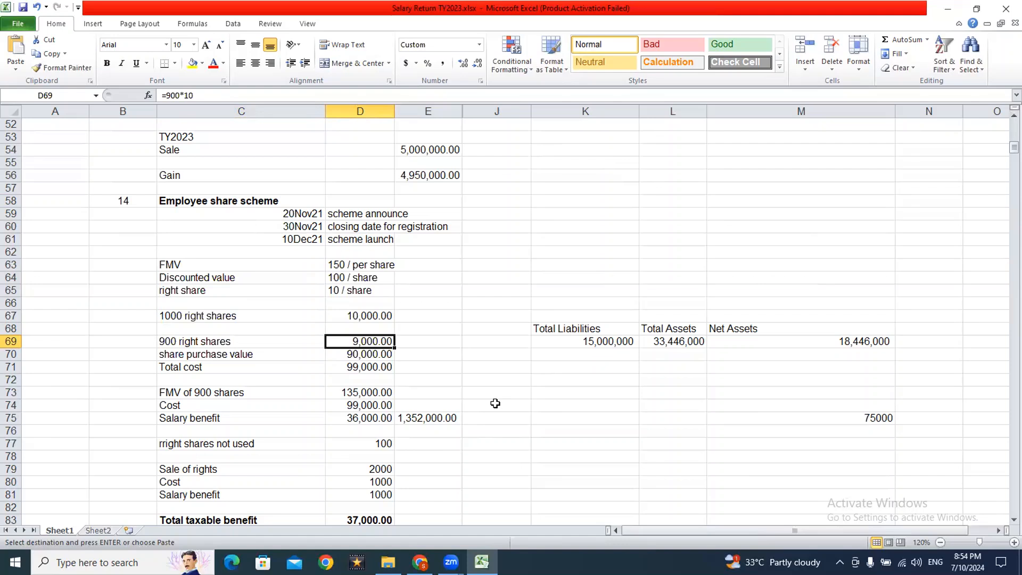
{"action": "key", "text": "F2"}
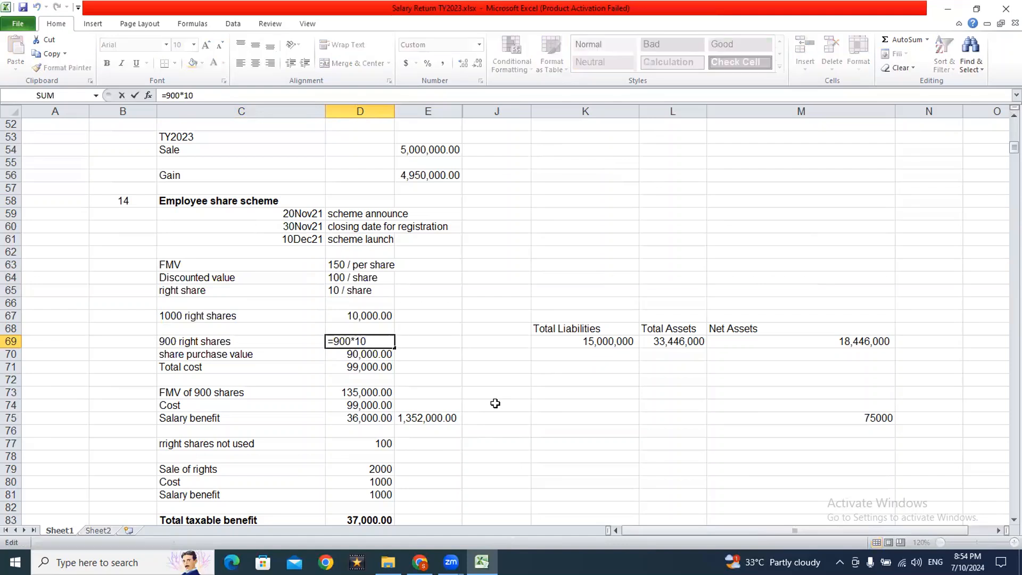
{"action": "key", "text": "Escape"}
{"action": "key", "text": "Down"}
{"action": "key", "text": "F2"}
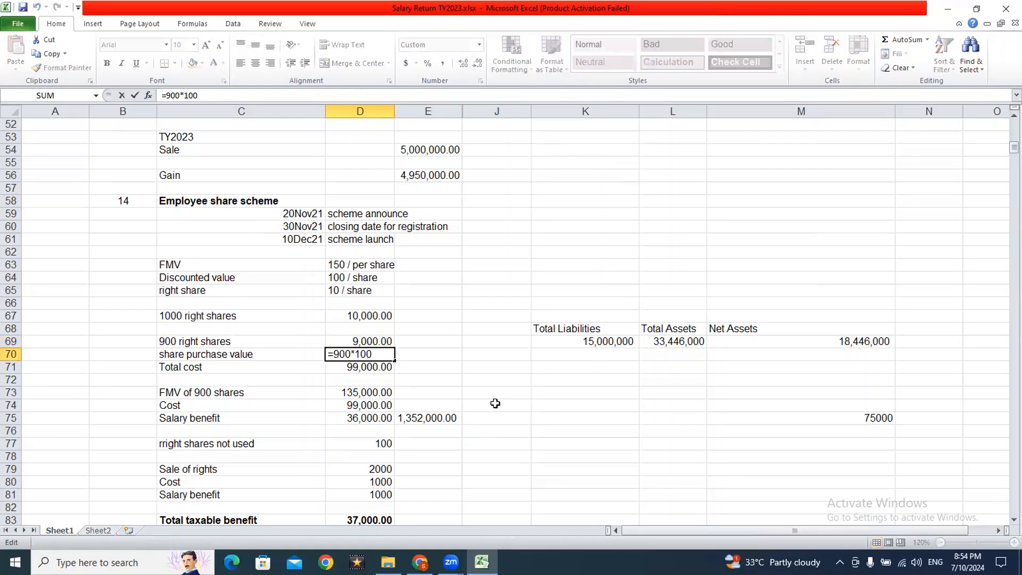
{"action": "key", "text": "Escape"}
{"action": "key", "text": "F2"}
{"action": "key", "text": "Escape"}
{"action": "key", "text": "Down"}
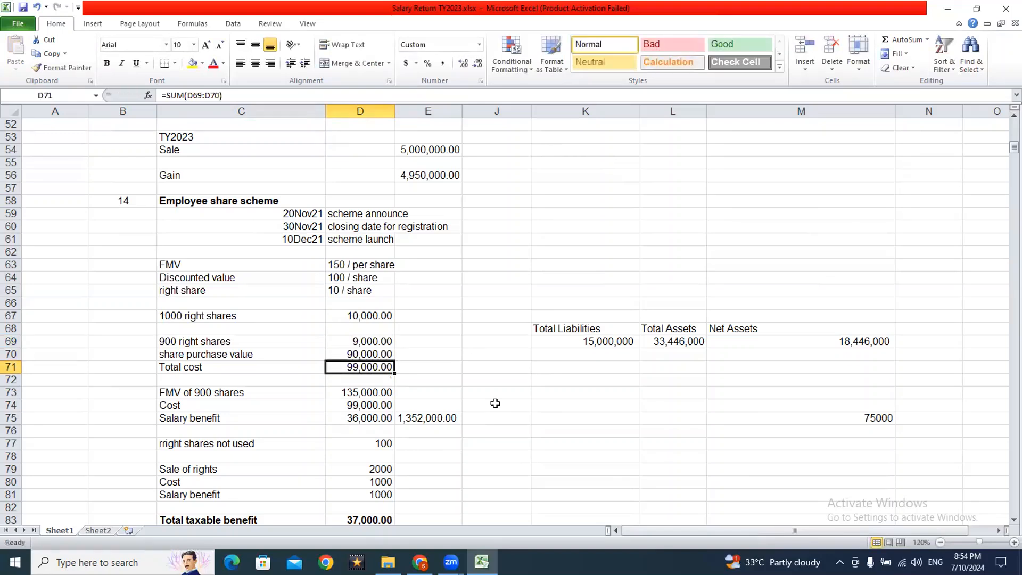
{"action": "key", "text": "F2"}
{"action": "key", "text": "Escape"}
Inspect the formulas for the FMV of 900 shares, their cost and the salary benefit in rows 73 to 75.
{"action": "key", "text": "Down"}
{"action": "key", "text": "Down"}
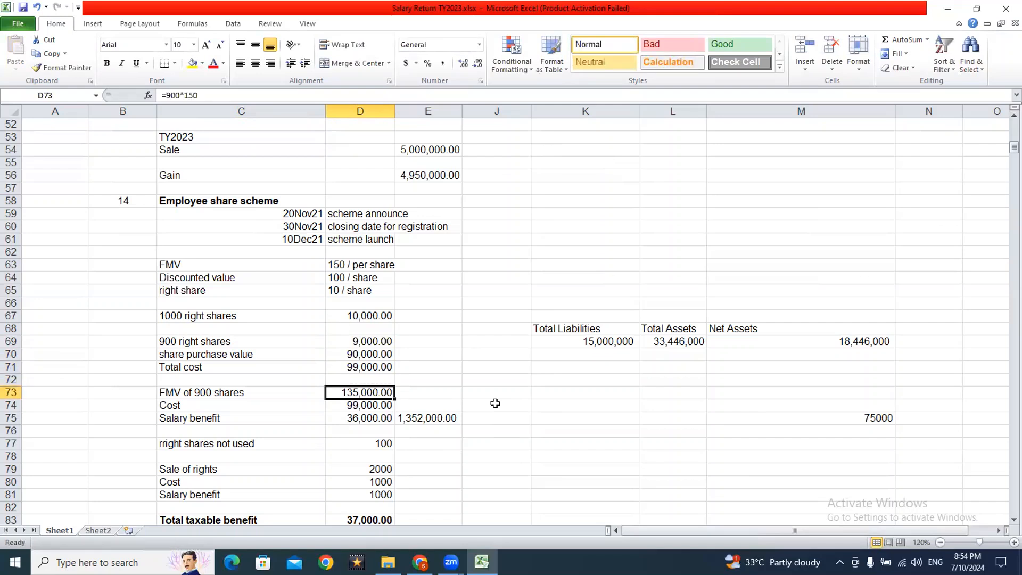
{"action": "key", "text": "F2"}
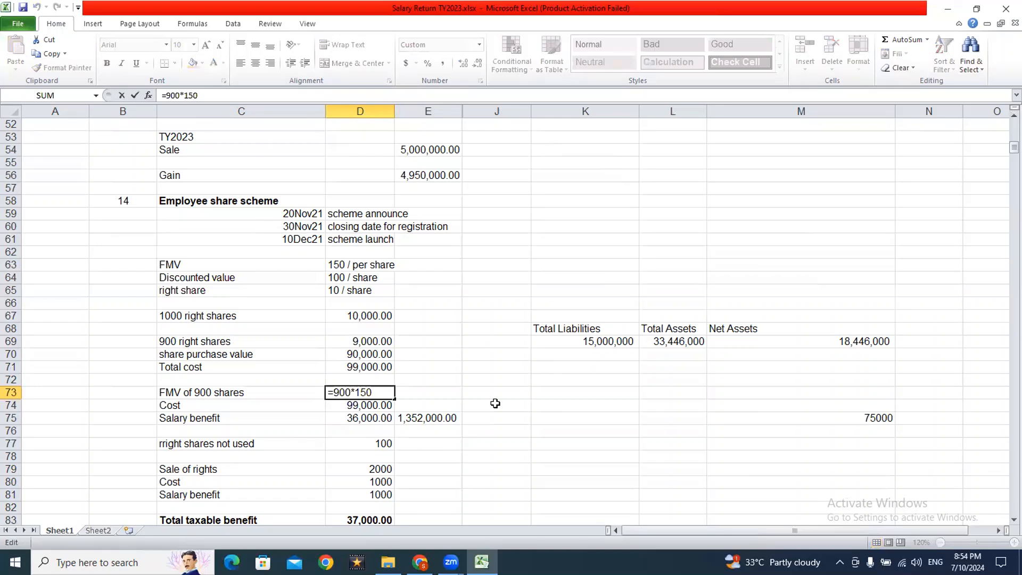
{"action": "key", "text": "Escape"}
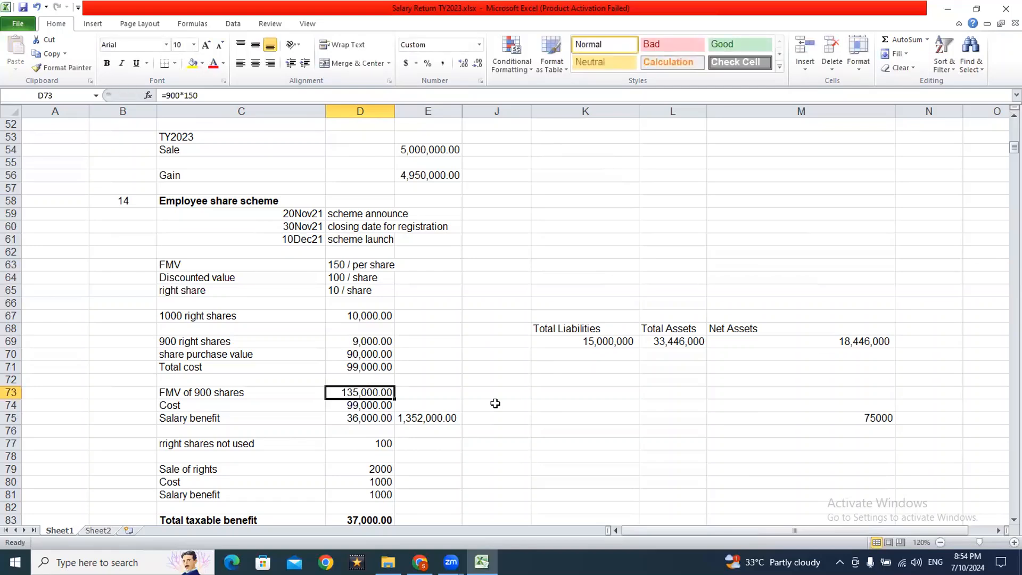
{"action": "key", "text": "Down"}
{"action": "key", "text": "F2"}
{"action": "key", "text": "Return"}
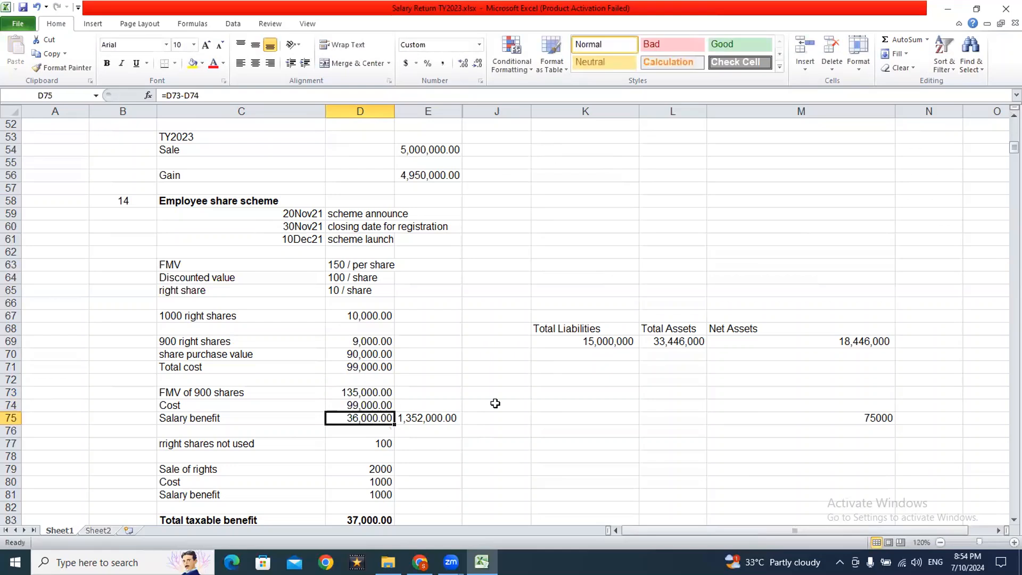
Check the E75 formula =D75+1315000+D81 against the Value of Perquisites amount in IRIS.
{"action": "key", "text": "Right"}
{"action": "key", "text": "F2"}
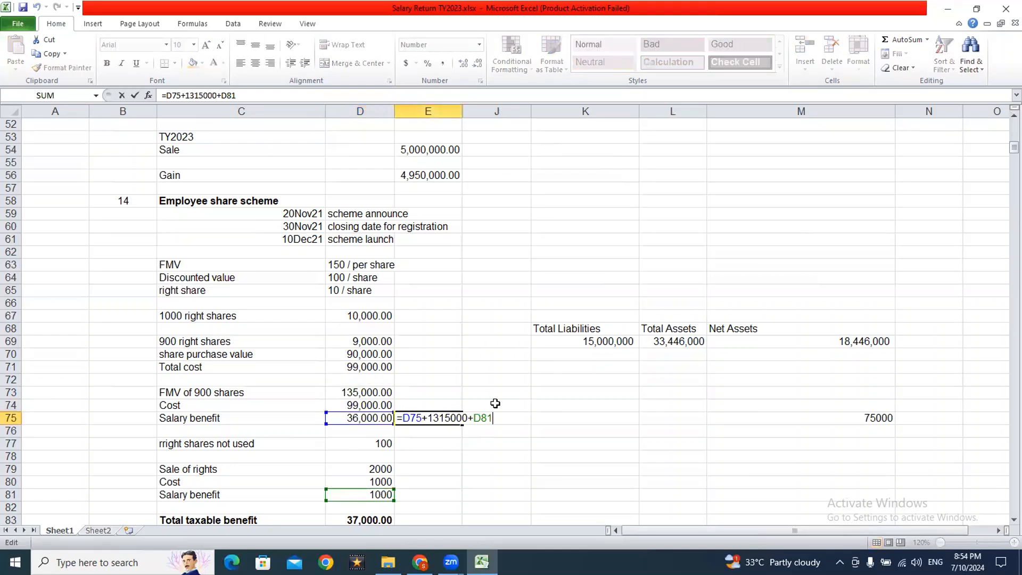
{"action": "key", "text": "Escape"}
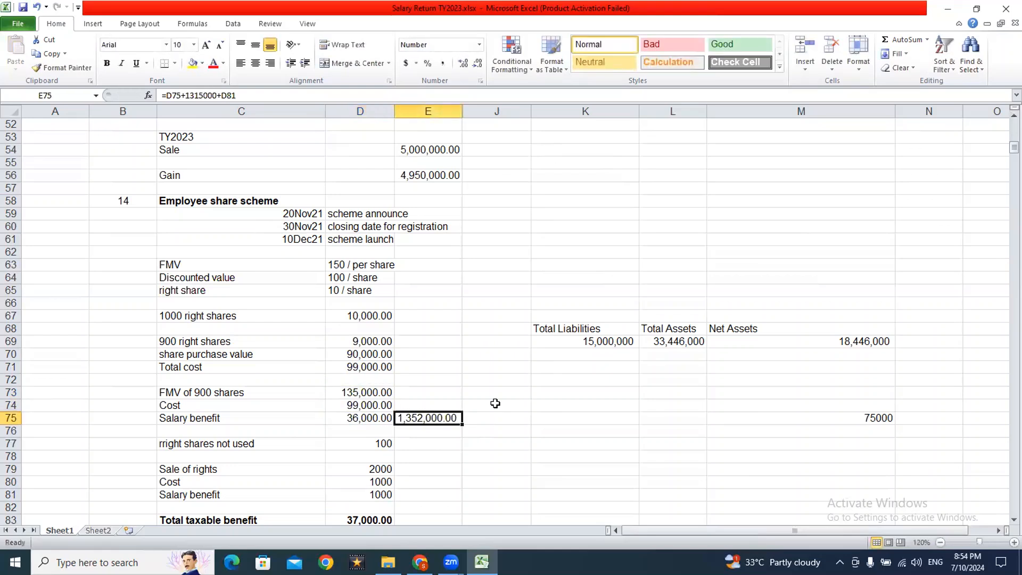
{"action": "key", "text": "alt+Tab"}
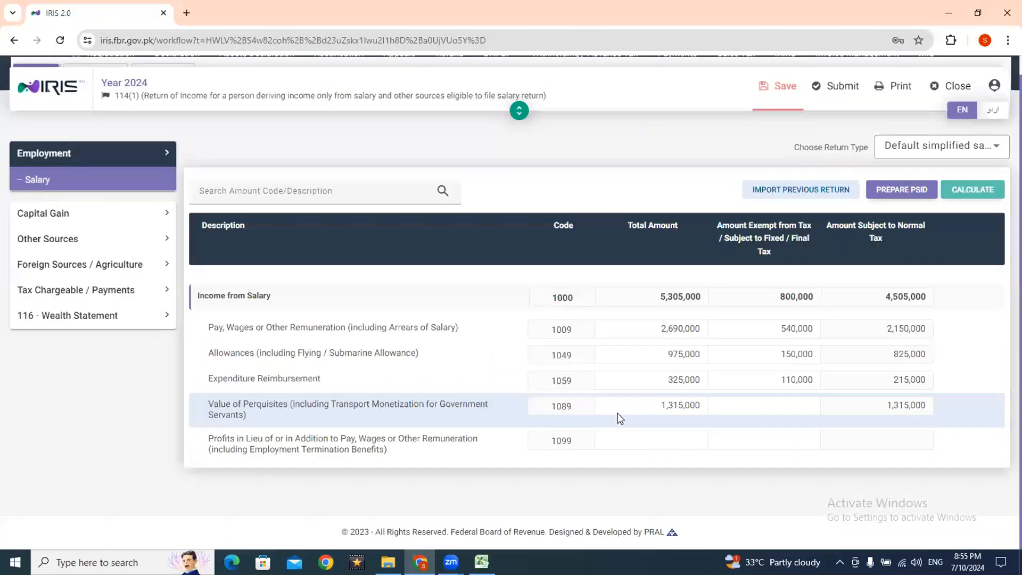
{"action": "key", "text": "alt+Tab"}
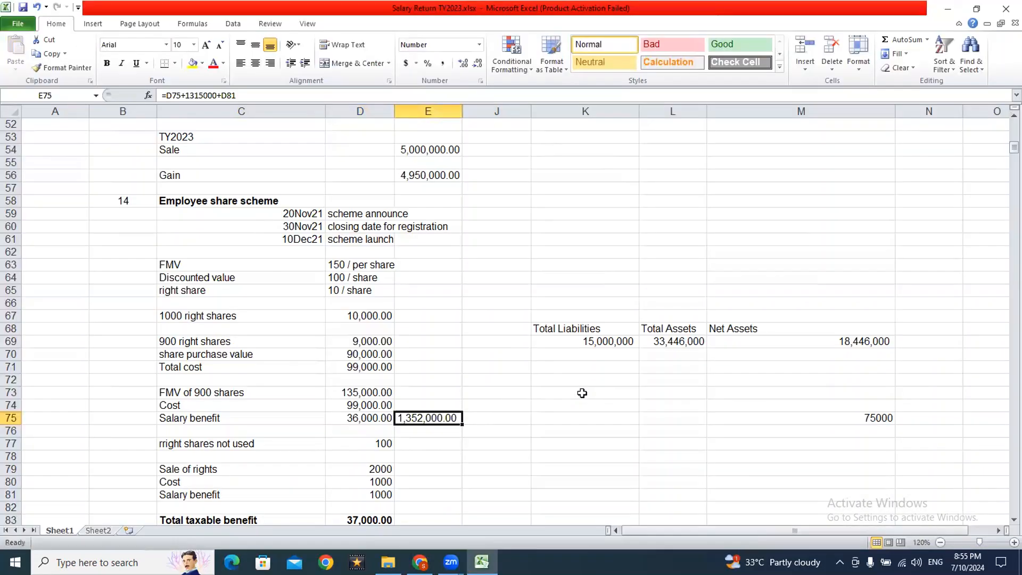
{"action": "key", "text": "F2"}
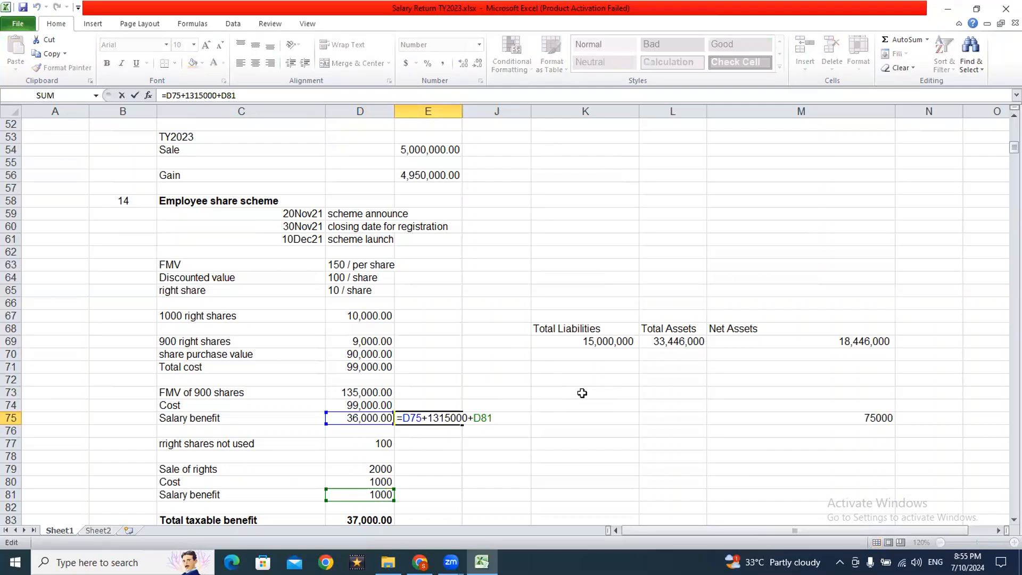
{"action": "key", "text": "Escape"}
Examine the unused right shares and the formulas for the sale of rights and their cost in rows 77 to 80.
{"action": "key", "text": "Left"}
{"action": "key", "text": "Down"}
{"action": "key", "text": "Down"}
{"action": "key", "text": "Up"}
{"action": "key", "text": "Up"}
{"action": "key", "text": "Up"}
{"action": "key", "text": "Up"}
{"action": "key", "text": "Up"}
{"action": "key", "text": "Up"}
{"action": "key", "text": "Up"}
{"action": "key", "text": "Up"}
{"action": "key", "text": "Up"}
{"action": "key", "text": "Up"}
{"action": "key", "text": "Up"}
{"action": "key", "text": "Down"}
{"action": "key", "text": "Down"}
{"action": "key", "text": "Down"}
{"action": "key", "text": "Down"}
{"action": "key", "text": "Down"}
{"action": "key", "text": "Down"}
{"action": "key", "text": "Down"}
{"action": "key", "text": "Down"}
{"action": "key", "text": "Down"}
{"action": "key", "text": "Down"}
{"action": "key", "text": "Down"}
{"action": "key", "text": "Down"}
{"action": "key", "text": "Down"}
{"action": "key", "text": "Down"}
{"action": "key", "text": "Down"}
{"action": "key", "text": "Down"}
{"action": "key", "text": "Up"}
{"action": "key", "text": "Up"}
{"action": "key", "text": "Up"}
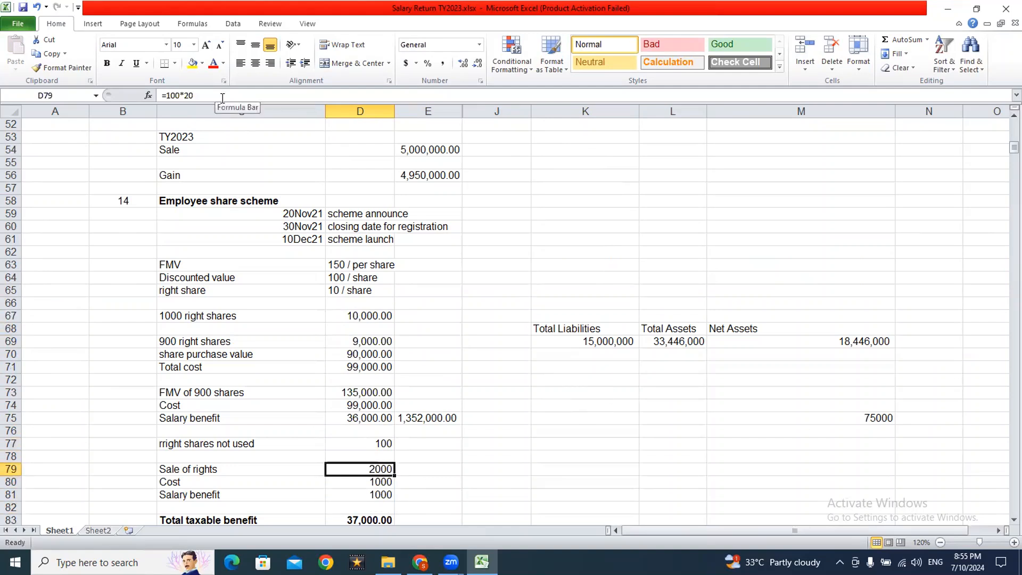
{"action": "key", "text": "Down"}
{"action": "key", "text": "Down"}
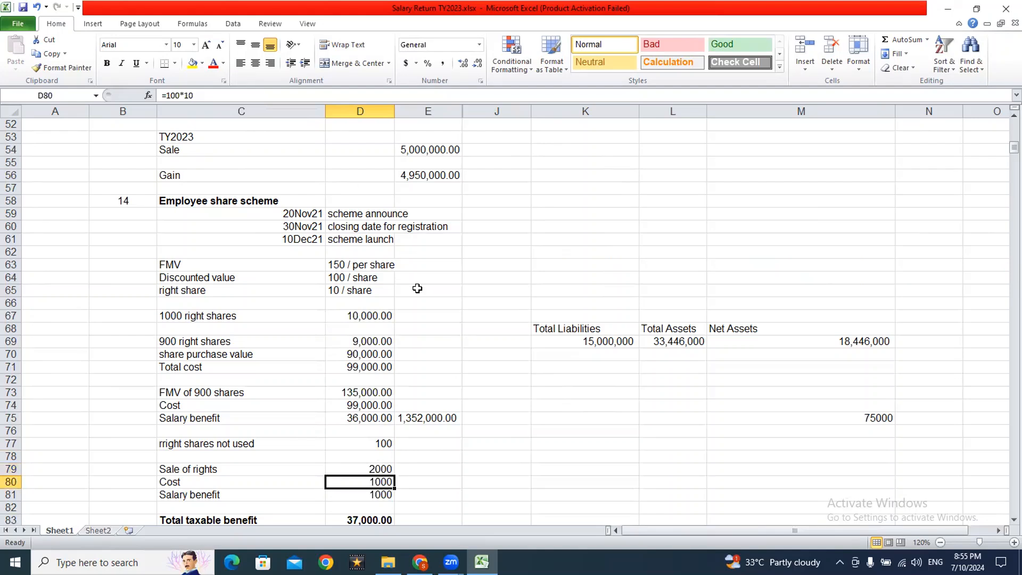
Review the rights' salary benefit in row 81 and the Total taxable benefit formula =D81+D75 in D83.
{"action": "key", "text": "Down"}
{"action": "key", "text": "Down"}
{"action": "key", "text": "Up"}
{"action": "key", "text": "Up"}
{"action": "key", "text": "Up"}
{"action": "key", "text": "Up"}
{"action": "key", "text": "Up"}
{"action": "key", "text": "Down"}
{"action": "key", "text": "Down"}
{"action": "key", "text": "Down"}
{"action": "key", "text": "Down"}
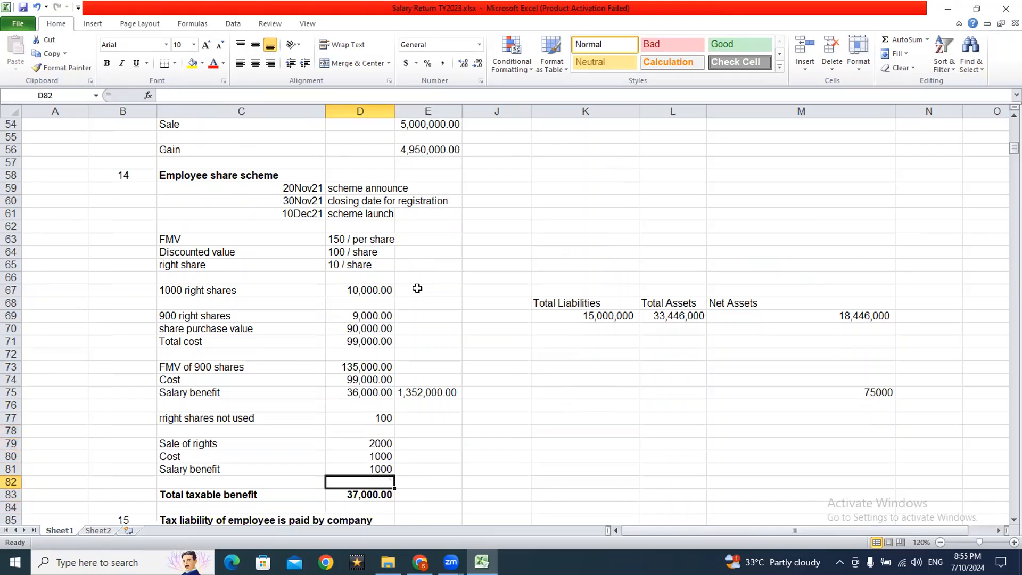
{"action": "type", "text": "=D81+D75"}
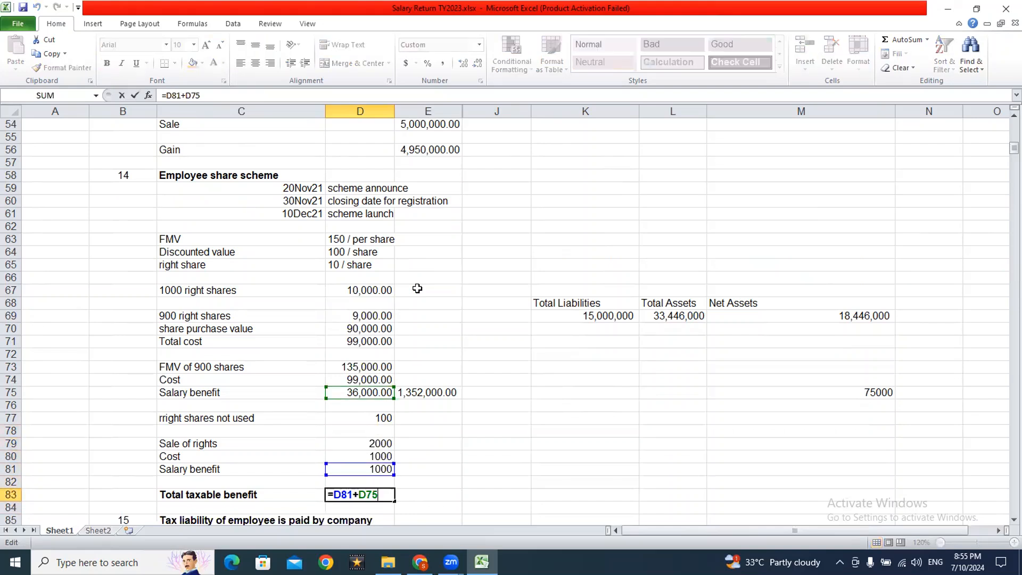
{"action": "key", "text": "ctrl+Return"}
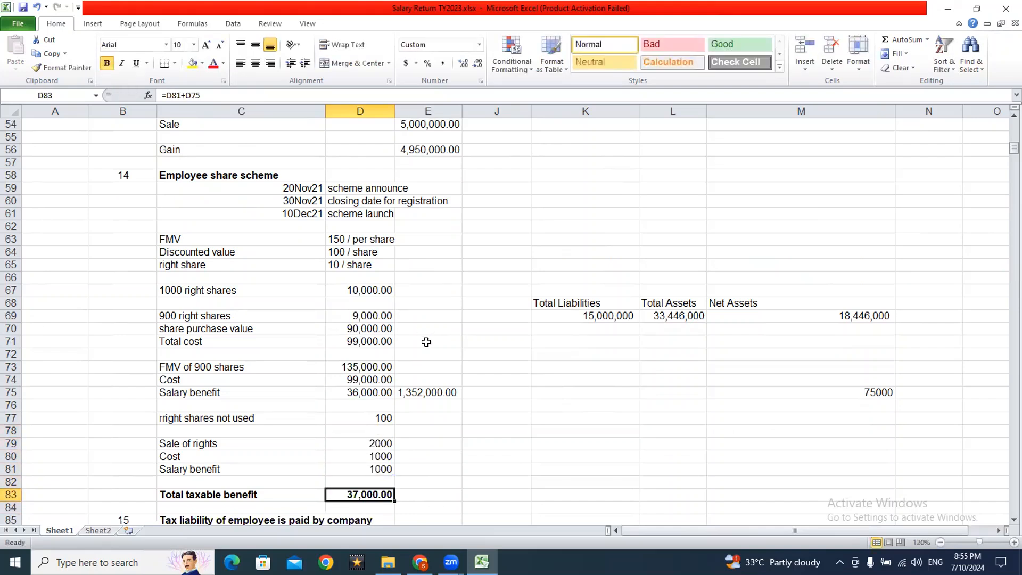
Recheck the E75 formula and set the Value of Perquisites total amount in IRIS to 1,352,000.
{"action": "left_click", "coordinate": [414, 391]}
{"action": "key", "text": "F2"}
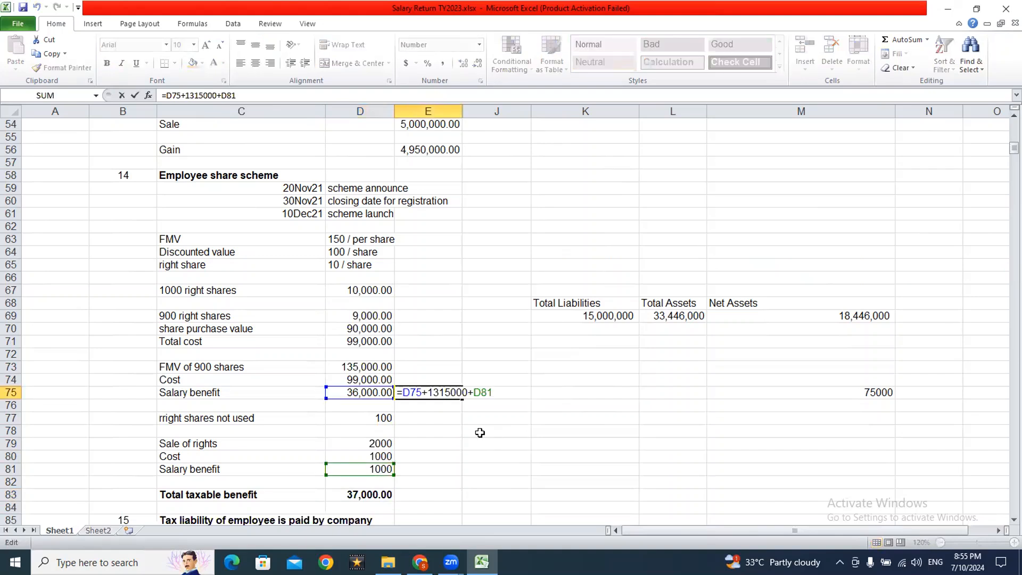
{"action": "key", "text": "Escape"}
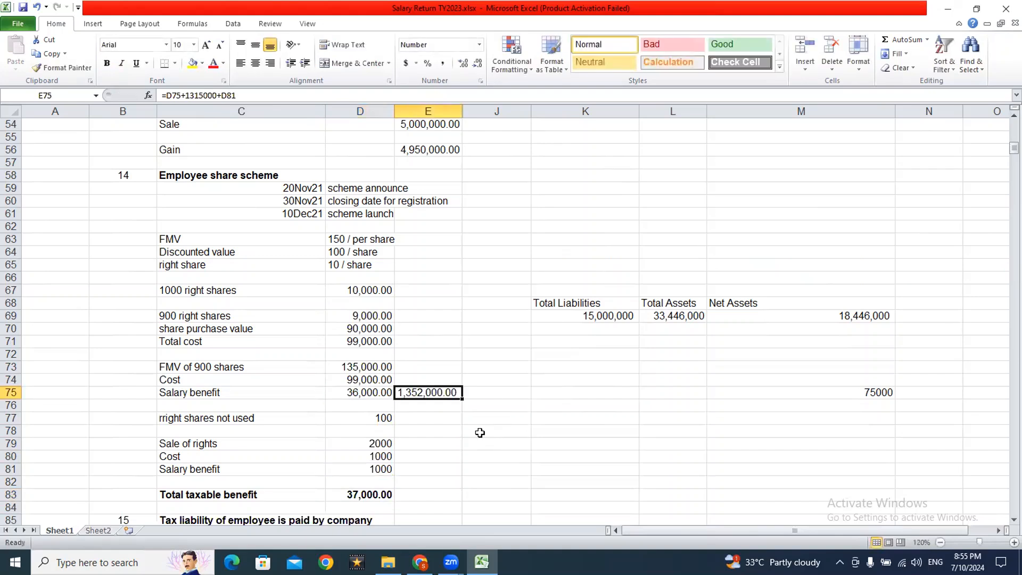
{"action": "key", "text": "F2"}
{"action": "key", "text": "Escape"}
{"action": "key", "text": "alt+Tab"}
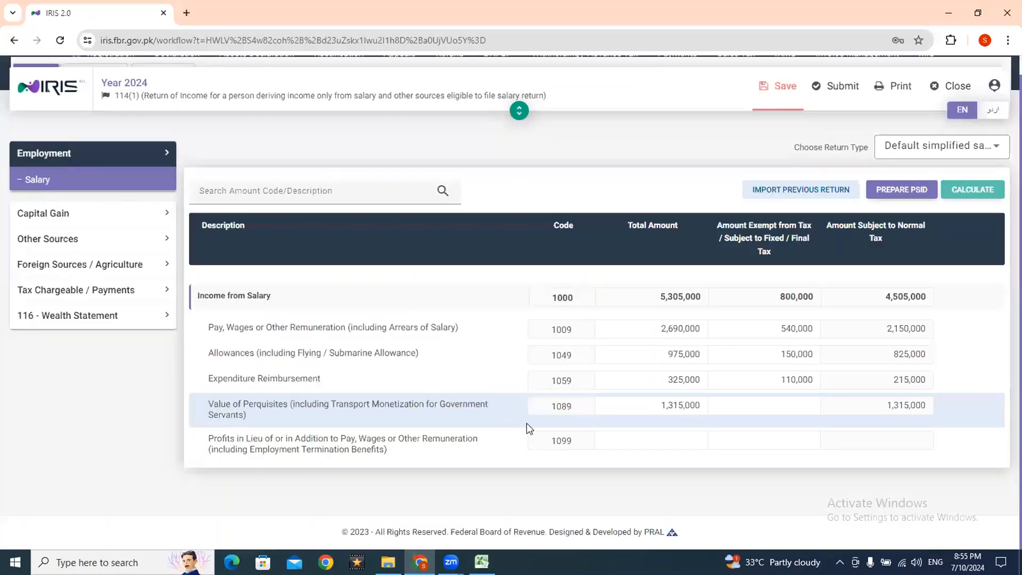
{"action": "double_click", "coordinate": [661, 405]}
{"action": "key", "text": "alt+Tab"}
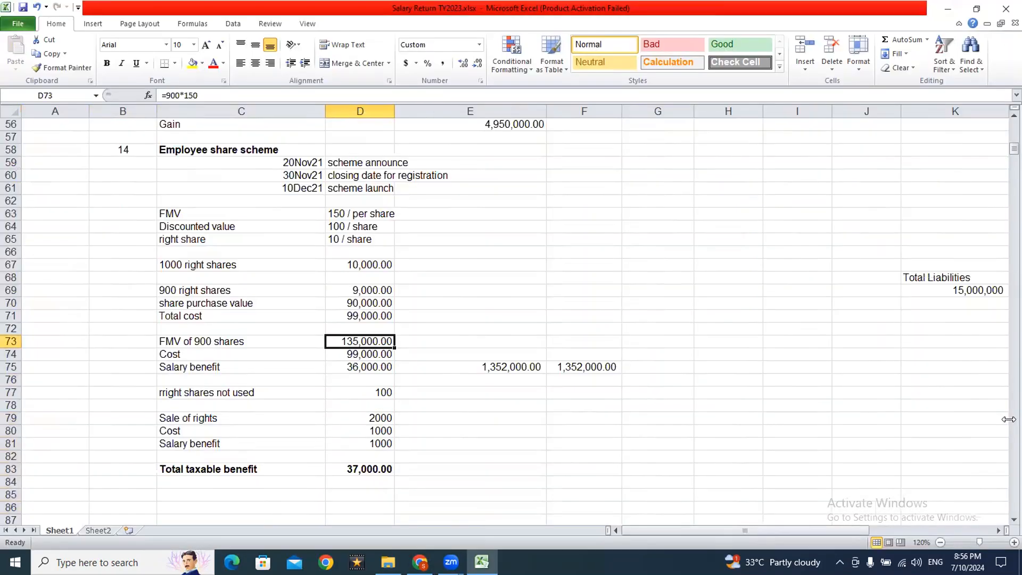
{"action": "key", "text": "alt+Tab"}
{"action": "key", "text": "Tab"}
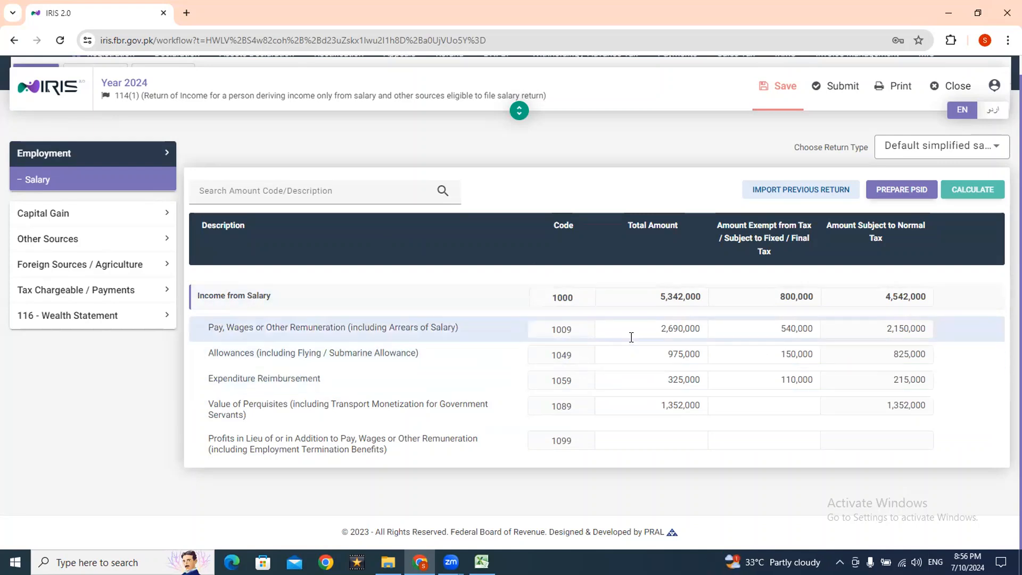
Open the return's tax Computations and review the figures down to withholding, admitted and refundable income tax.
{"action": "left_click", "coordinate": [106, 292]}
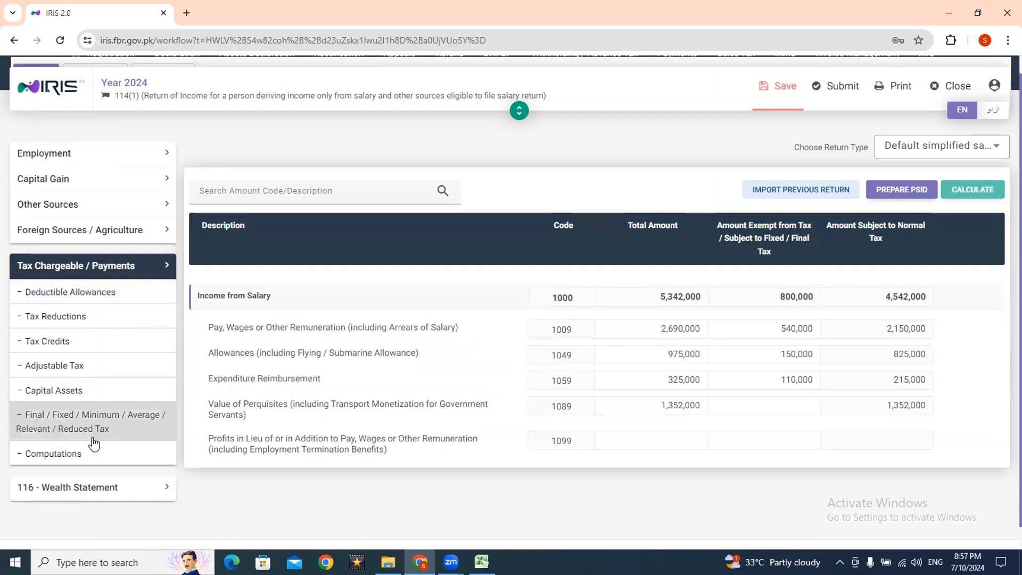
{"action": "left_click", "coordinate": [53, 453]}
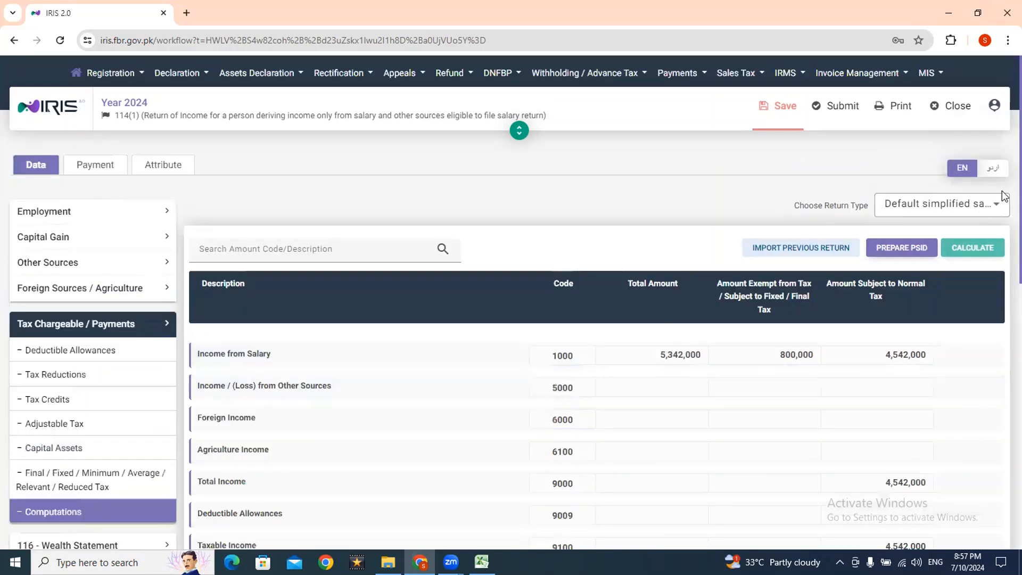
{"action": "scroll", "coordinate": [1003, 196], "scroll_direction": "down", "scroll_amount": 6}
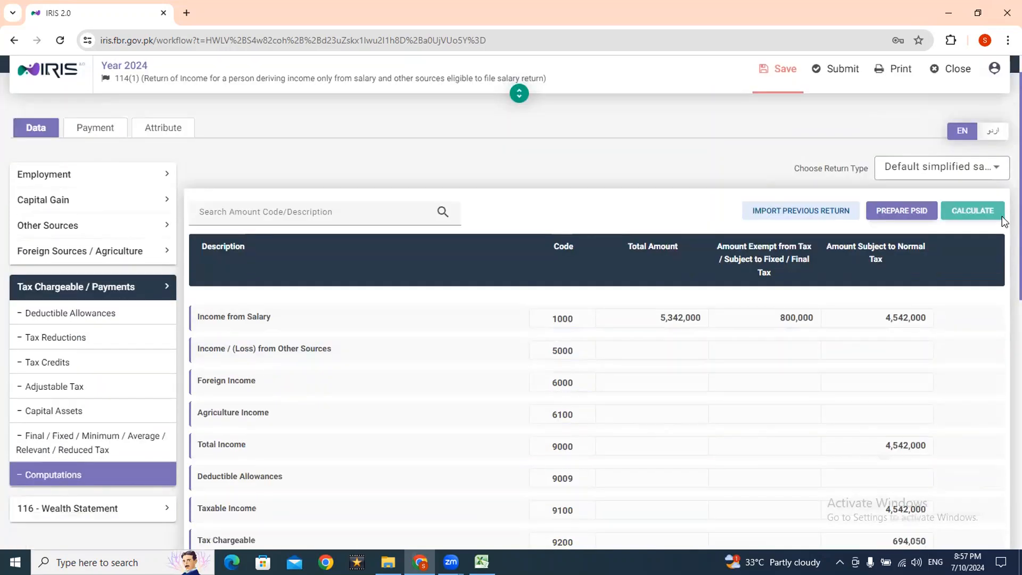
{"action": "scroll", "coordinate": [1003, 320], "scroll_direction": "down", "scroll_amount": 4}
{"action": "scroll", "coordinate": [1004, 423], "scroll_direction": "down", "scroll_amount": 1}
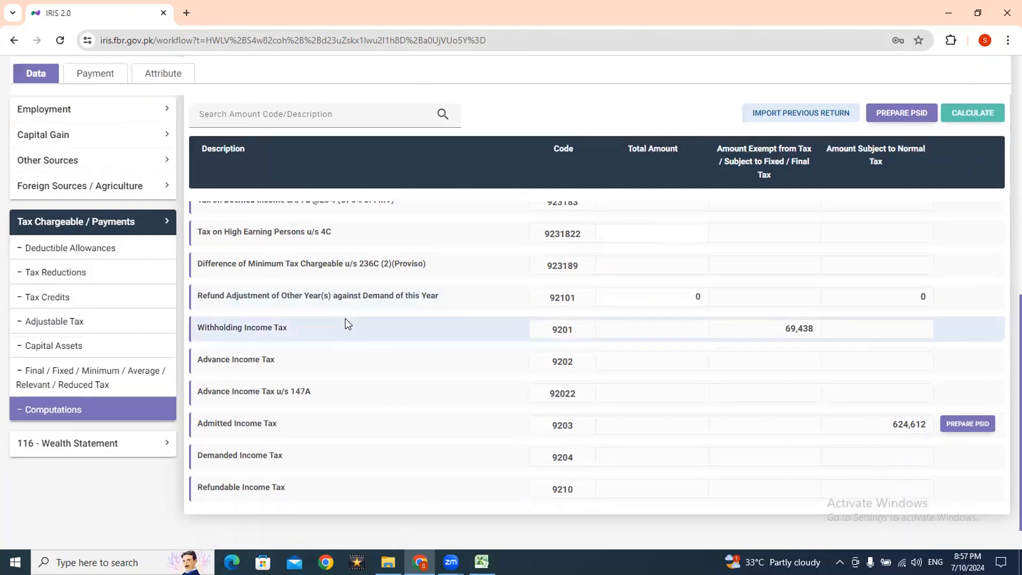
Copy the Income from Salary amount subject to normal tax, 4,542,000, from the Employment Salary section.
{"action": "left_click", "coordinate": [76, 324]}
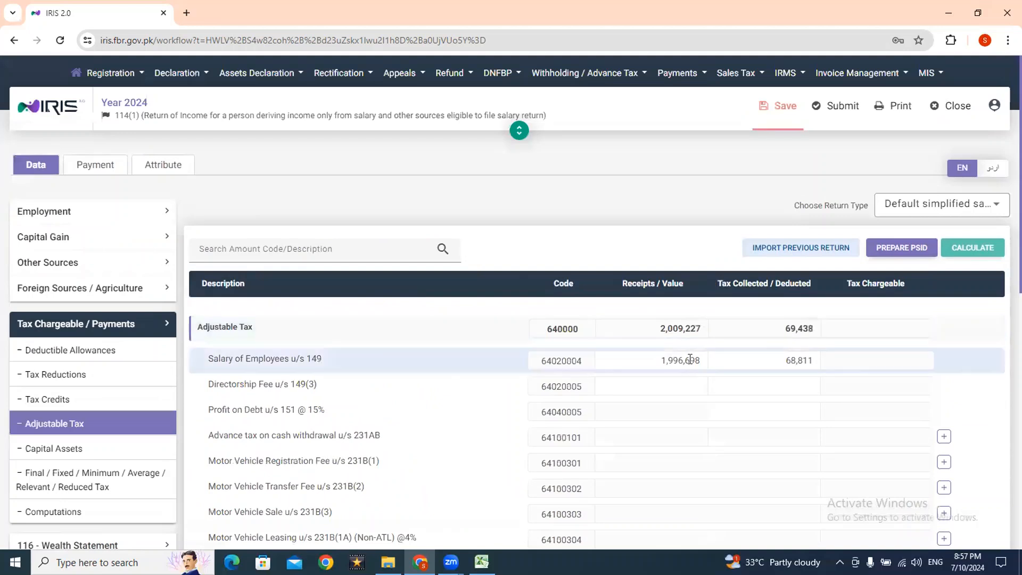
{"action": "left_click", "coordinate": [658, 360]}
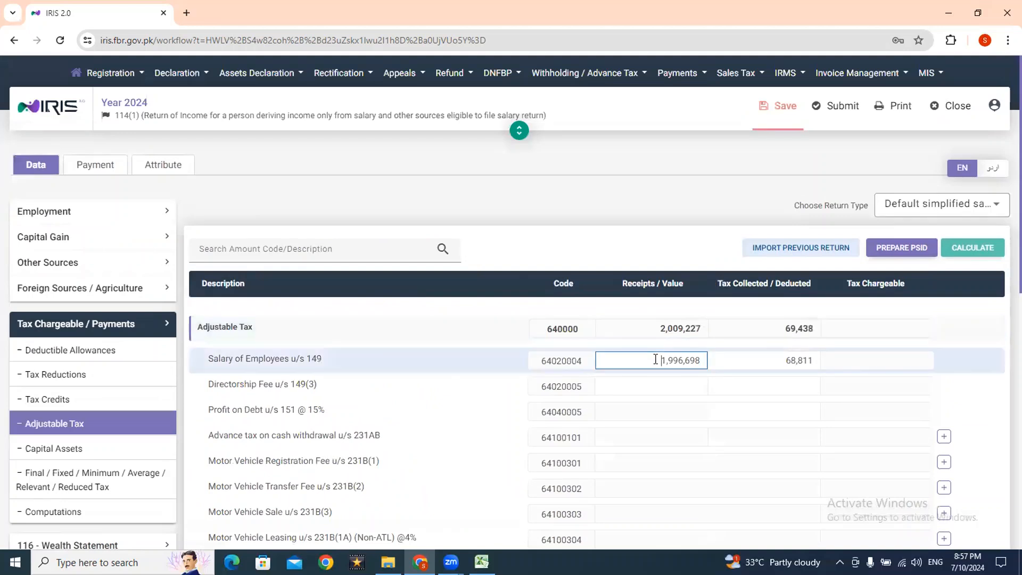
{"action": "left_click", "coordinate": [120, 226]}
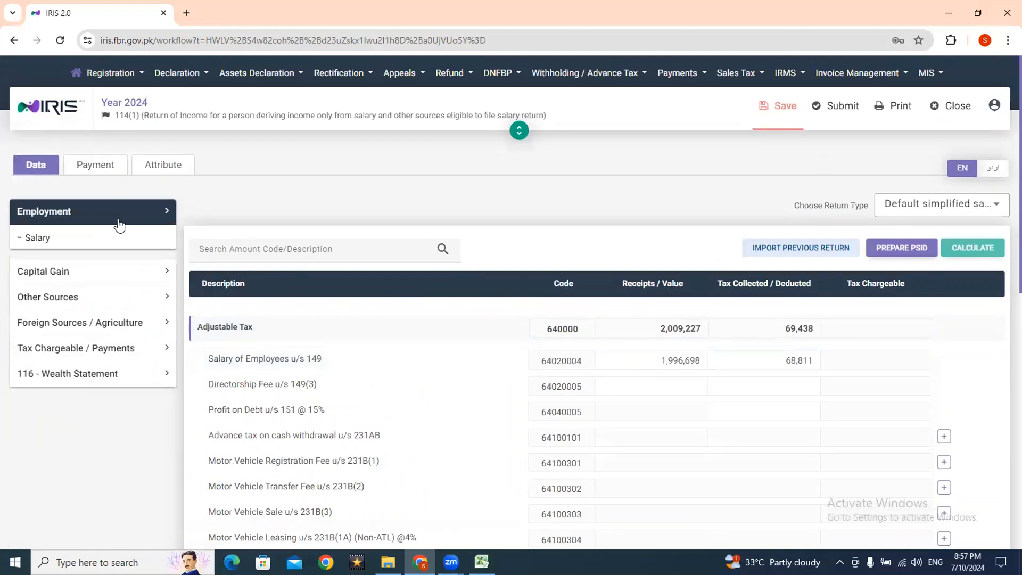
{"action": "left_click", "coordinate": [118, 238]}
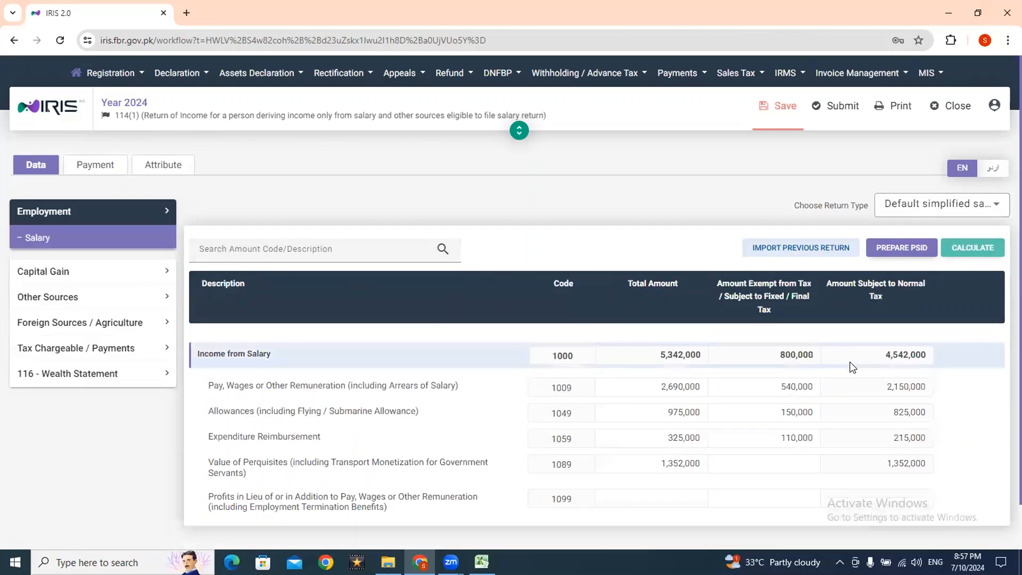
{"action": "left_click_drag", "start_coordinate": [883, 354], "coordinate": [933, 360]}
{"action": "key", "text": "ctrl+c"}
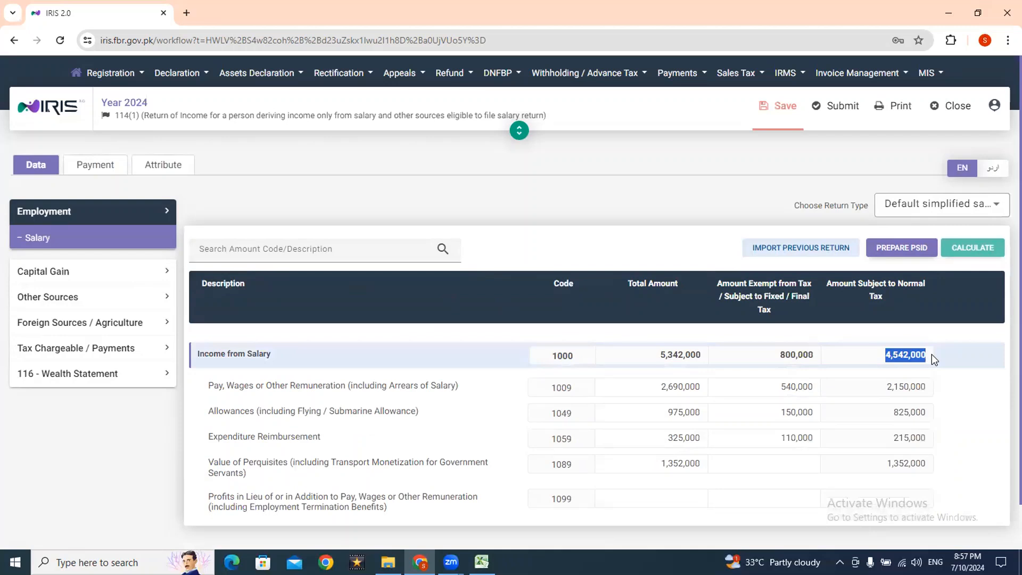
Set the receipts value of Salary of Employees u/s 149 to 4,542,000 under Adjustable Tax and recalculate the return.
{"action": "left_click", "coordinate": [96, 348]}
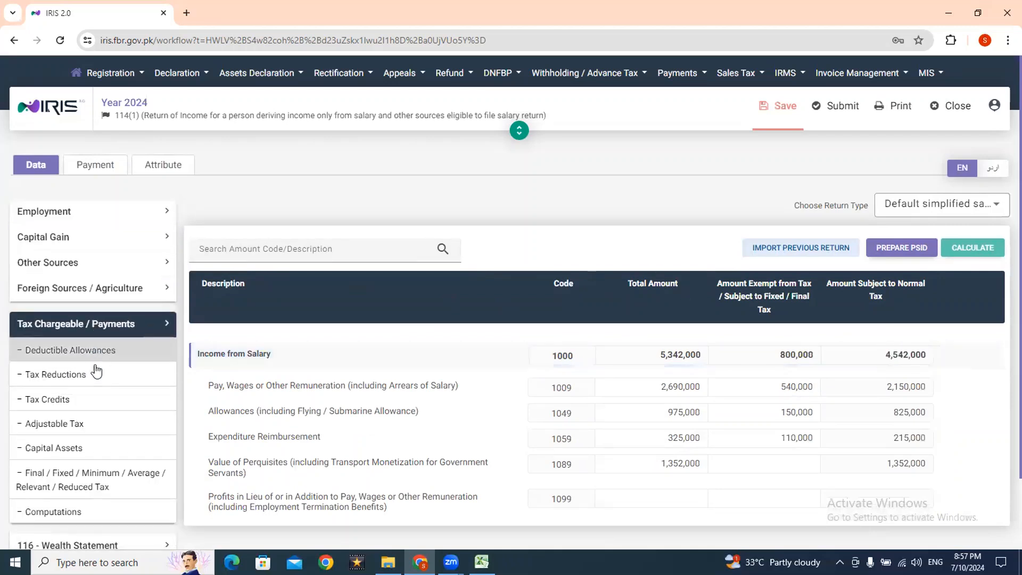
{"action": "left_click", "coordinate": [83, 423]}
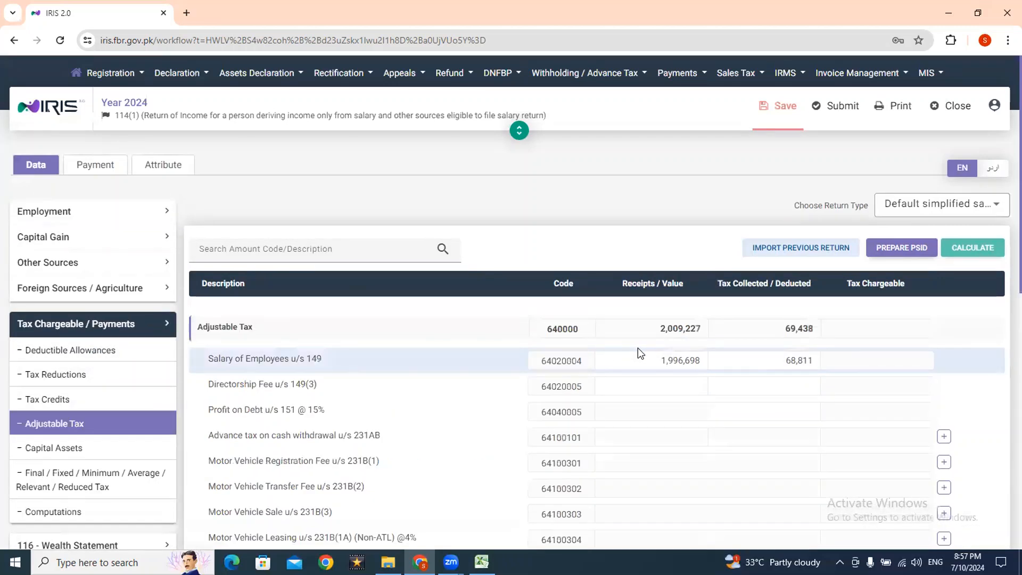
{"action": "left_click", "coordinate": [644, 361]}
{"action": "key", "text": "ctrl+v"}
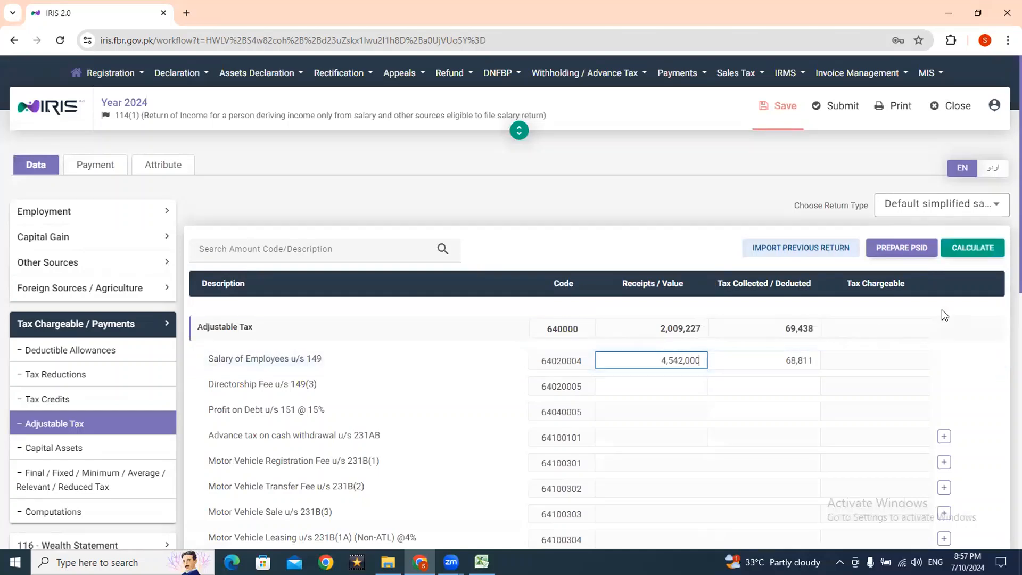
{"action": "left_click", "coordinate": [958, 248]}
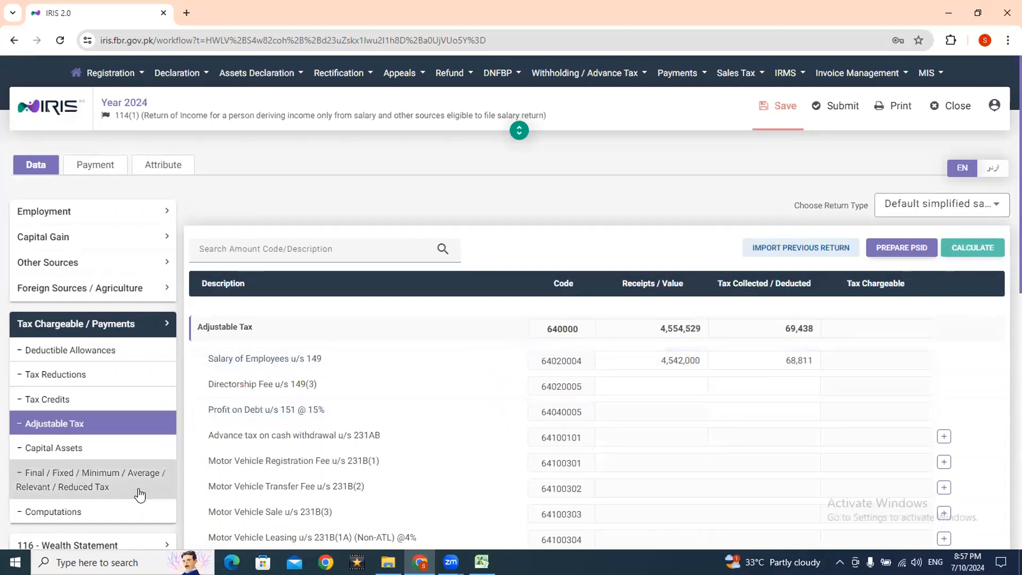
Check the tax chargeable in Computations and set the tax deducted on Salary of Employees u/s 149 to 694,050.
{"action": "left_click", "coordinate": [97, 508]}
{"action": "scroll", "coordinate": [1004, 451], "scroll_direction": "down", "scroll_amount": 10}
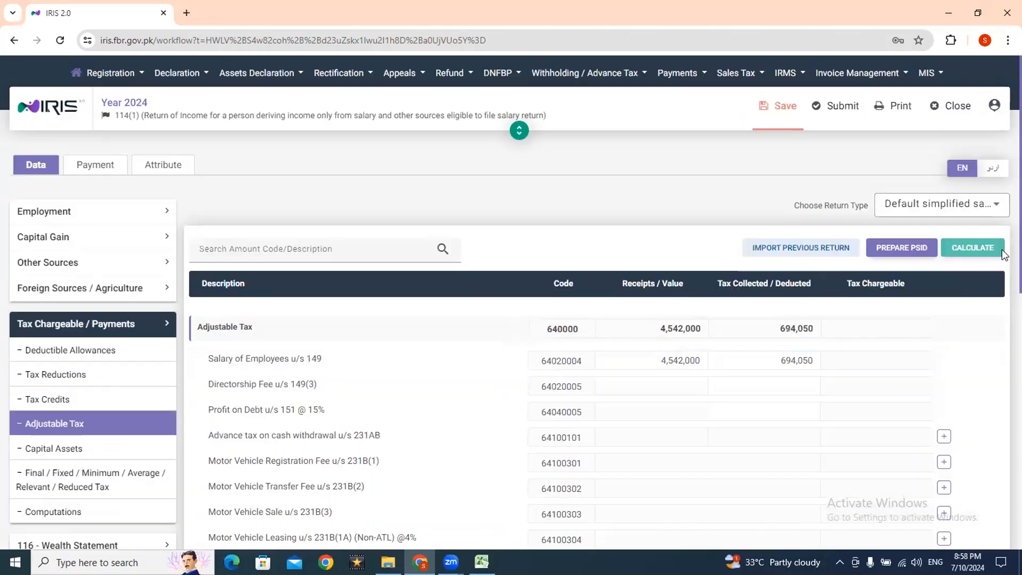
{"action": "scroll", "coordinate": [1004, 297], "scroll_direction": "down", "scroll_amount": 2}
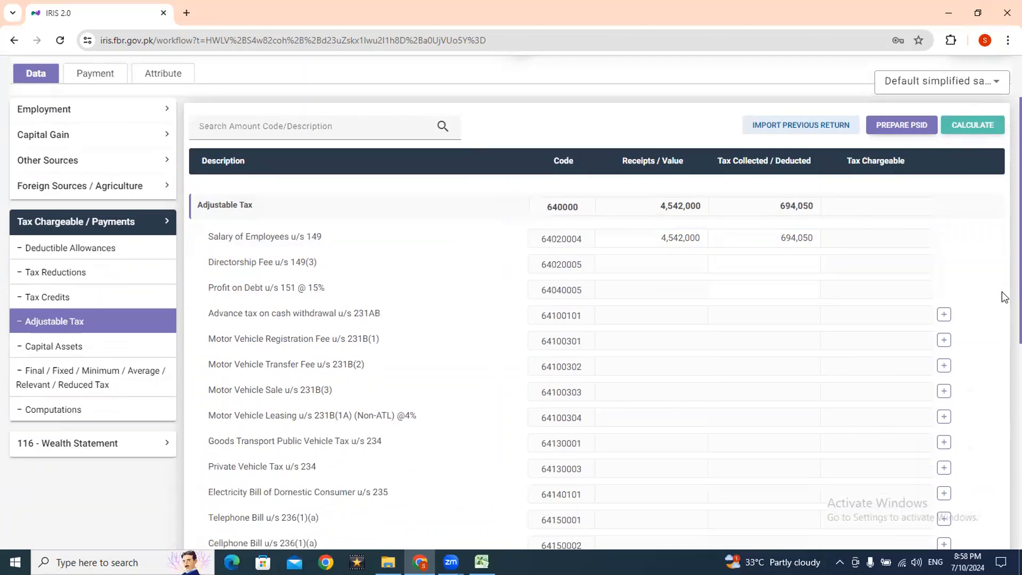
Review the Computations against the salary tax deducted under Adjustable Tax, down to the withholding, admitted and refundable tax rows.
{"action": "left_click", "coordinate": [103, 409]}
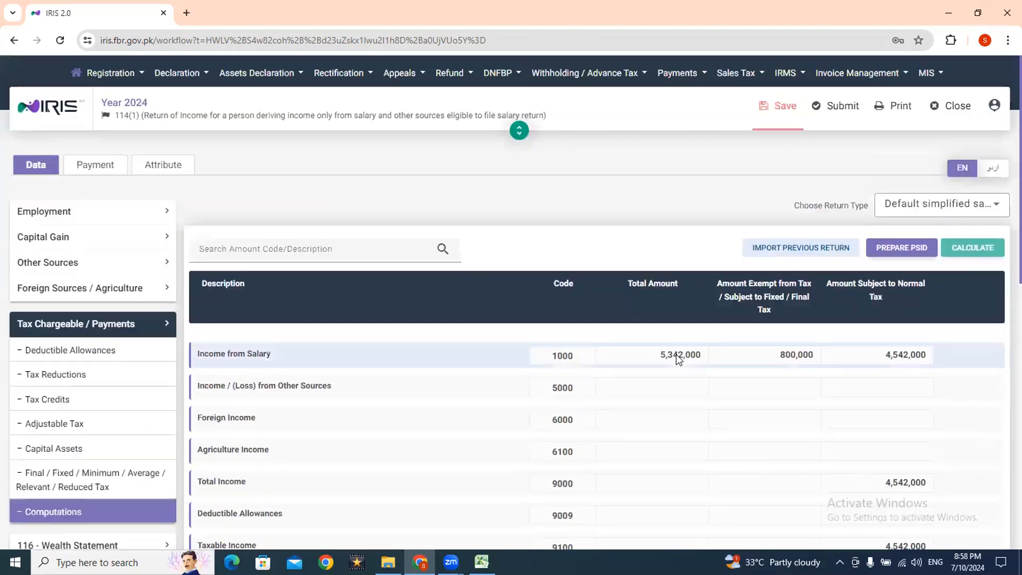
{"action": "scroll", "coordinate": [1003, 298], "scroll_direction": "down", "scroll_amount": 5}
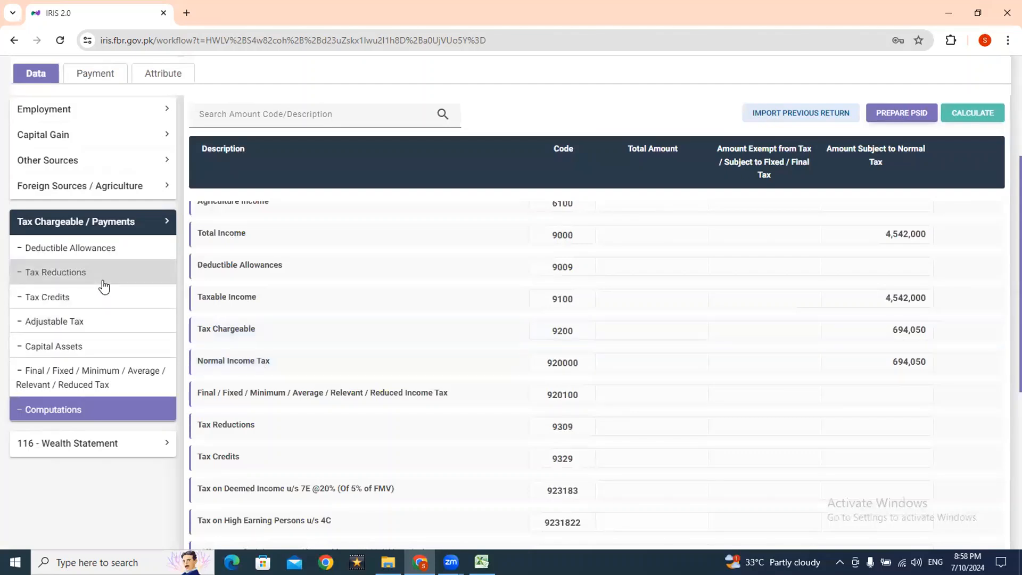
{"action": "left_click", "coordinate": [107, 321]}
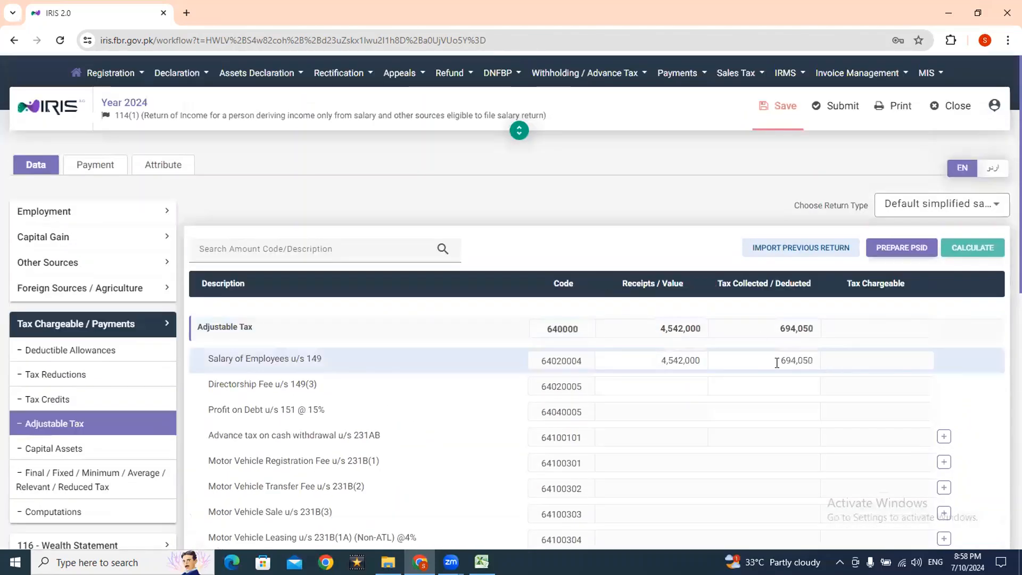
{"action": "left_click", "coordinate": [33, 512]}
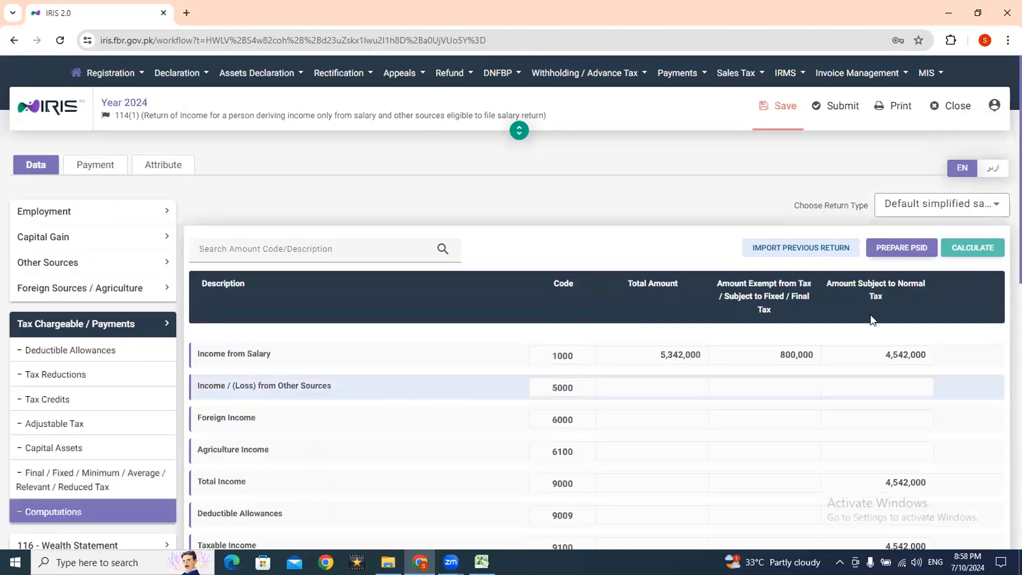
{"action": "scroll", "coordinate": [1003, 415], "scroll_direction": "down", "scroll_amount": 10}
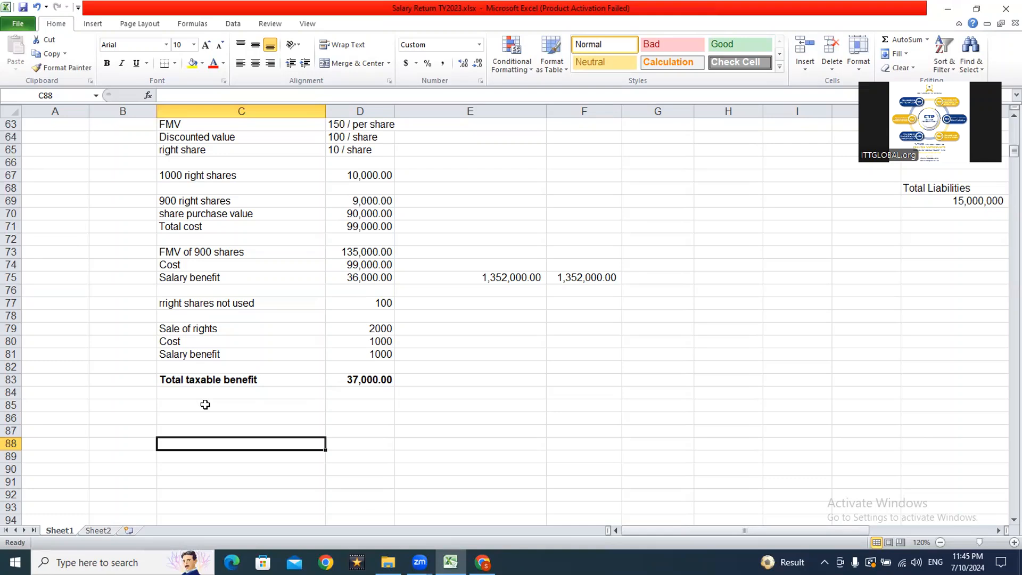
Enter the label A in cell C87, below the Total taxable benefit row of the salary workbook in Excel.
{"action": "key", "text": "Down"}
{"action": "key", "text": "Down"}
{"action": "key", "text": "Down"}
{"action": "key", "text": "Down"}
{"action": "key", "text": "Down"}
{"action": "key", "text": "Down"}
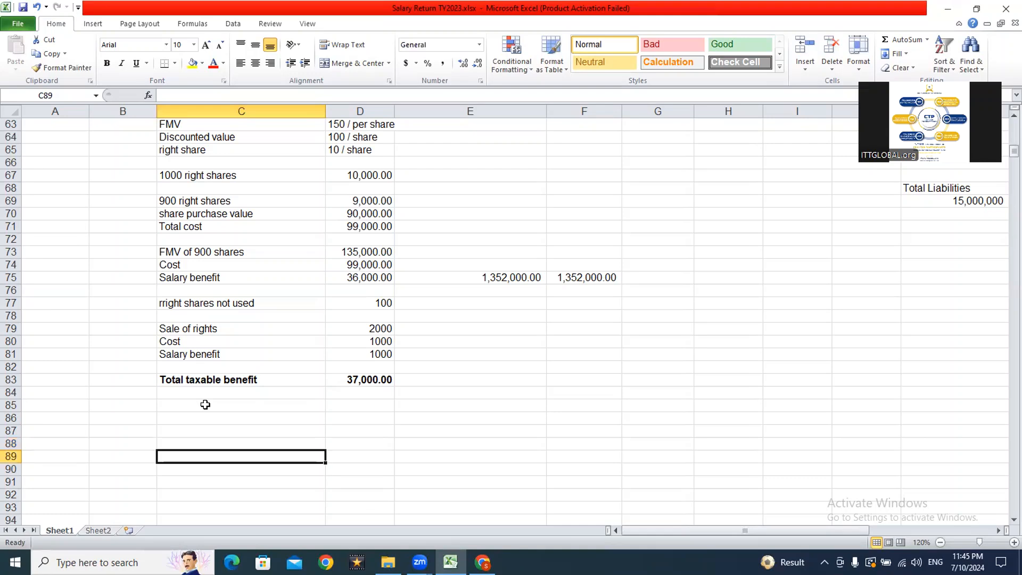
{"action": "key", "text": "Up"}
{"action": "key", "text": "Up"}
{"action": "key", "text": "Up"}
{"action": "key", "text": "Up"}
{"action": "key", "text": "Up"}
{"action": "key", "text": "Up"}
{"action": "key", "text": "Up"}
{"action": "key", "text": "Up"}
{"action": "key", "text": "Up"}
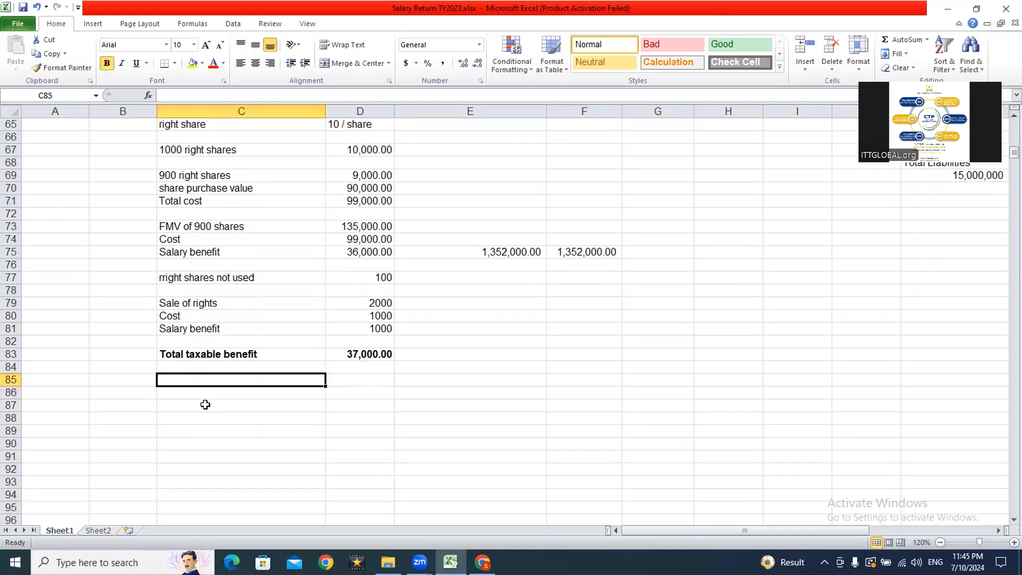
{"action": "key", "text": "Down"}
{"action": "key", "text": "Down"}
{"action": "type", "text": "A"}
{"action": "key", "text": "Return"}
Enter the date 7/1/2023 in D87 and format it as a short date.
{"action": "key", "text": "Up"}
{"action": "key", "text": "Right"}
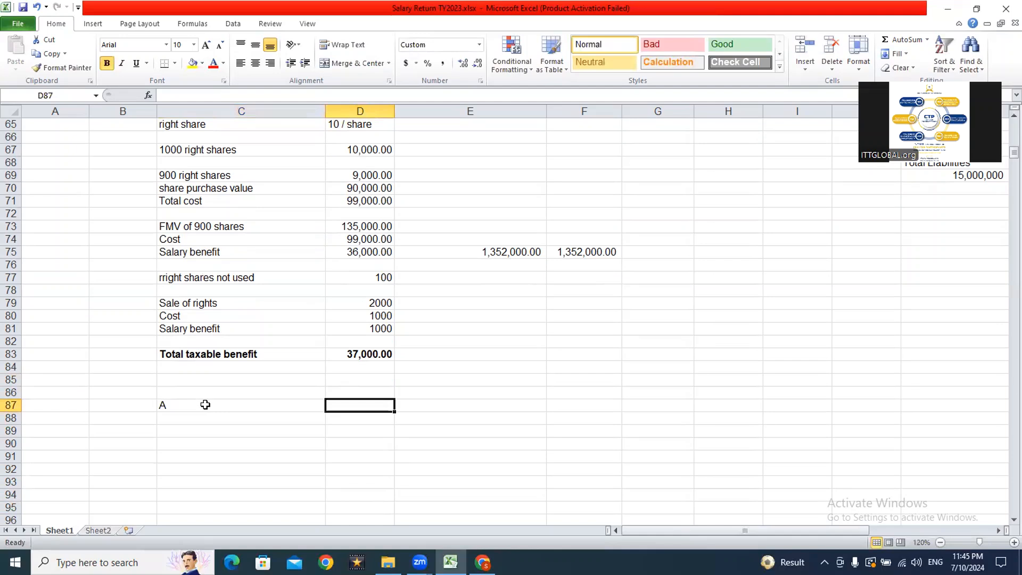
{"action": "type", "text": "45108"}
{"action": "key", "text": "Return"}
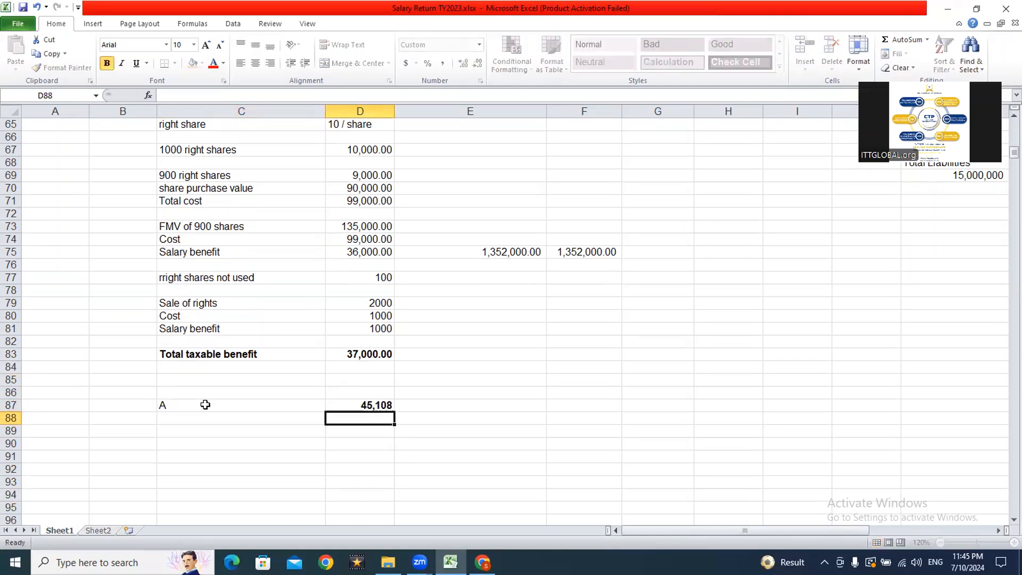
{"action": "key", "text": "Up"}
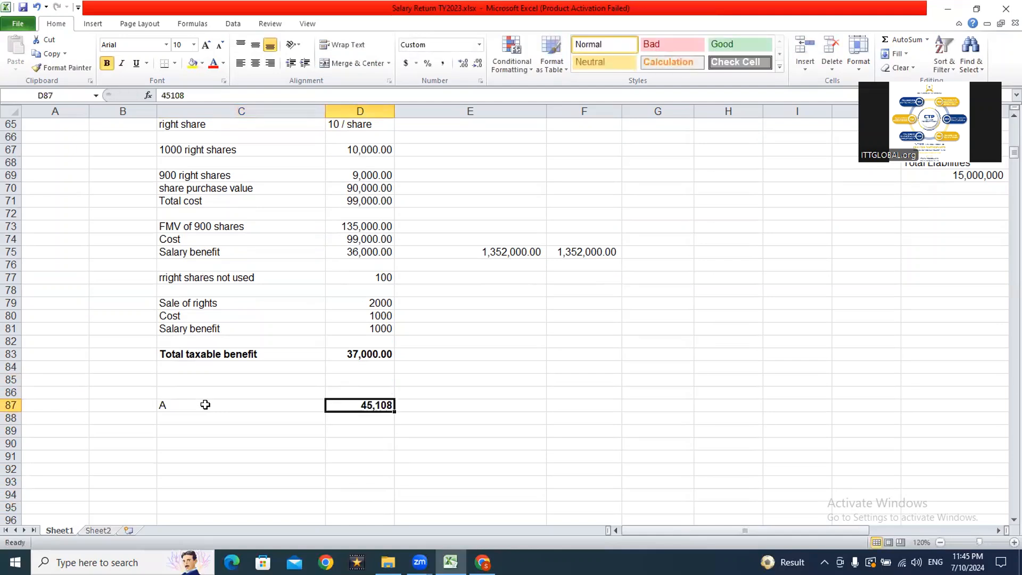
{"action": "left_click", "coordinate": [479, 44]}
{"action": "left_click", "coordinate": [444, 176]}
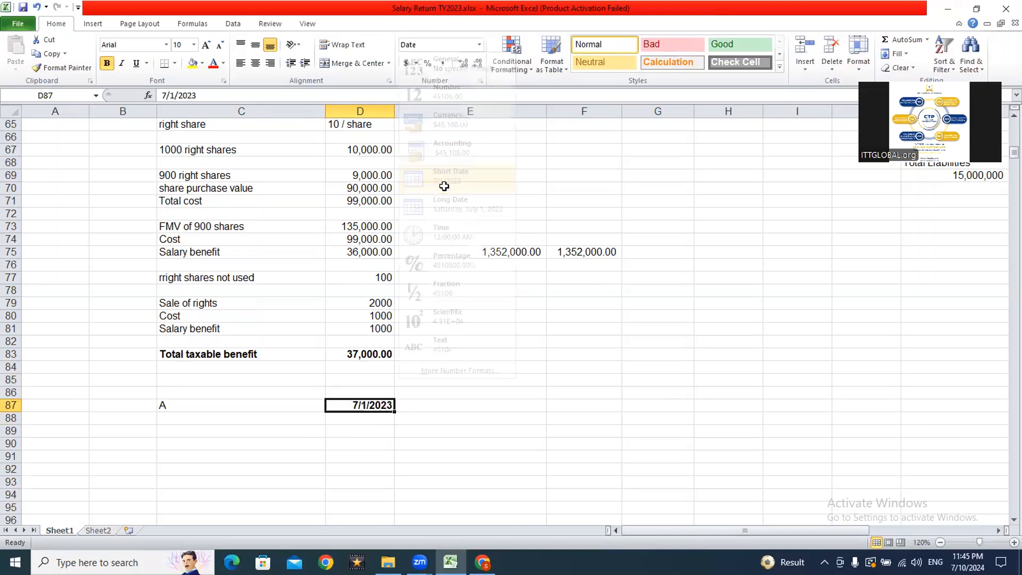
Enter the date 4/30/2023 in D88 and format it as a short date.
{"action": "key", "text": "Down"}
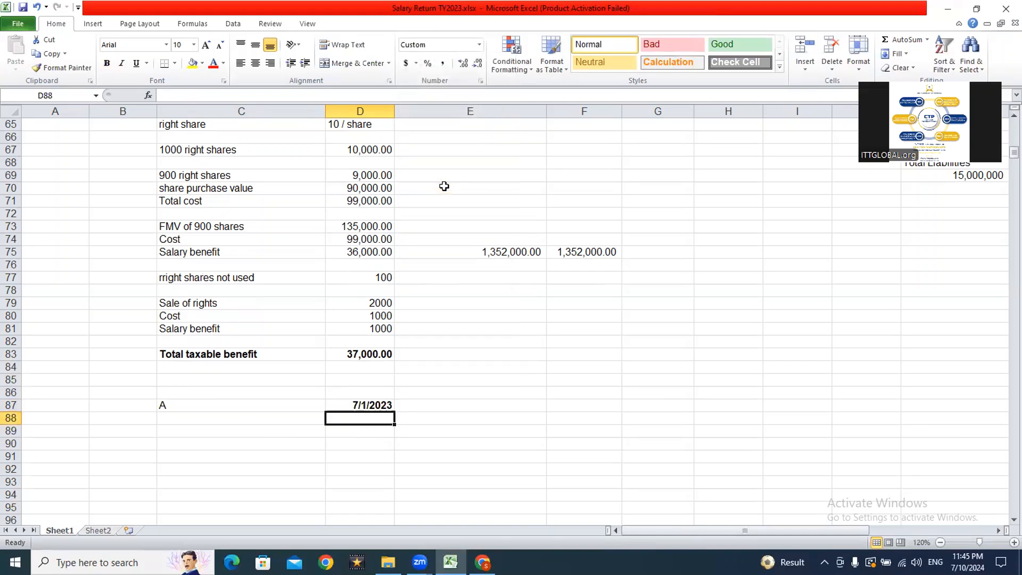
{"action": "type", "text": "30apr23"}
{"action": "key", "text": "Return"}
{"action": "key", "text": "Up"}
{"action": "left_click", "coordinate": [478, 44]}
{"action": "left_click", "coordinate": [436, 174]}
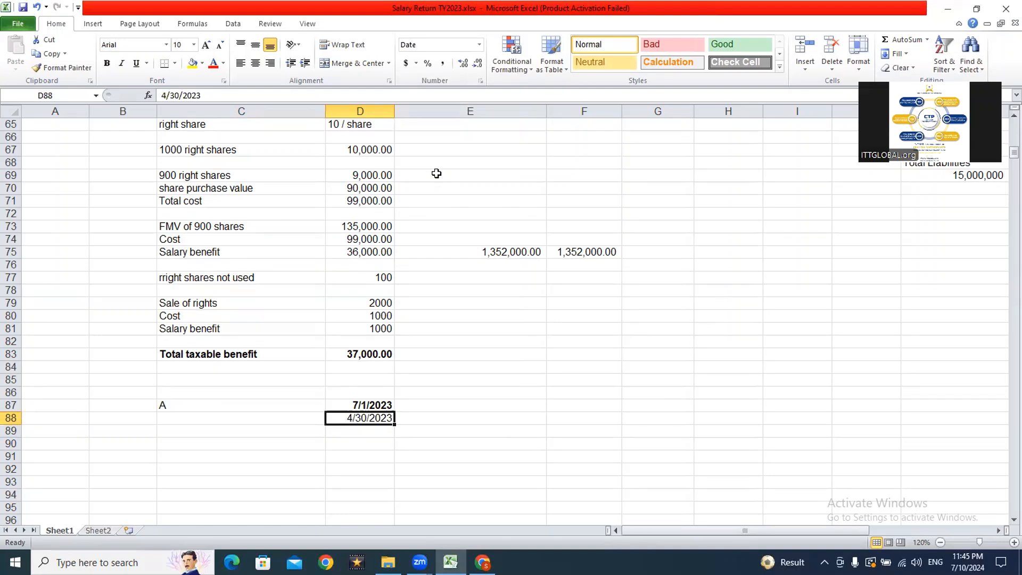
Link E87 to the monthly Gross Salary in E9 with a formula.
{"action": "key", "text": "Up"}
{"action": "key", "text": "Right"}
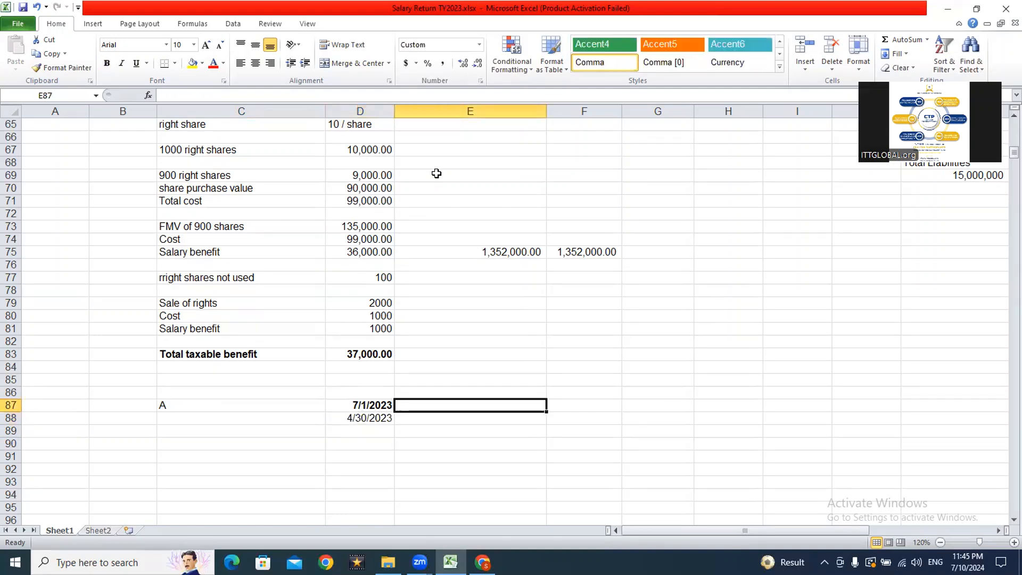
{"action": "type", "text": "20"}
{"action": "key", "text": "Escape"}
{"action": "type", "text": "="}
{"action": "key", "text": "ctrl+Down"}
{"action": "key", "text": "ctrl+Up"}
{"action": "key", "text": "Up"}
{"action": "key", "text": "Up"}
{"action": "key", "text": "Up"}
{"action": "key", "text": "Up"}
{"action": "key", "text": "Up"}
{"action": "key", "text": "Up"}
{"action": "key", "text": "Up"}
{"action": "key", "text": "Up"}
{"action": "key", "text": "Up"}
{"action": "key", "text": "Up"}
{"action": "key", "text": "Up"}
{"action": "key", "text": "Up"}
{"action": "key", "text": "Up"}
{"action": "key", "text": "Up"}
{"action": "key", "text": "Up"}
{"action": "key", "text": "Up"}
{"action": "key", "text": "Up"}
{"action": "key", "text": "Up"}
{"action": "key", "text": "Up"}
{"action": "key", "text": "Up"}
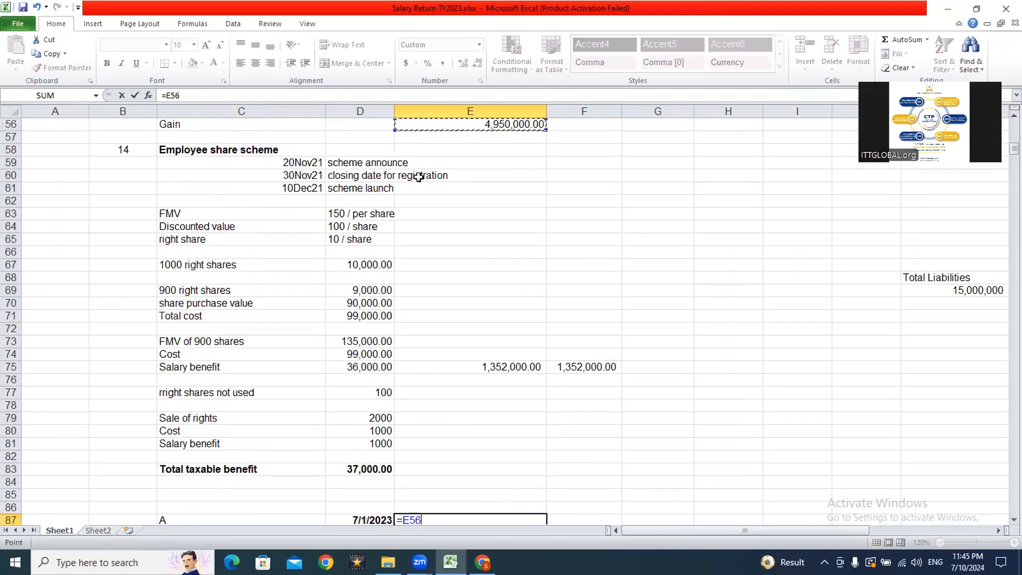
{"action": "key", "text": "Down"}
{"action": "key", "text": "Down"}
{"action": "key", "text": "Down"}
{"action": "key", "text": "Down"}
{"action": "key", "text": "Down"}
{"action": "key", "text": "Down"}
{"action": "key", "text": "Down"}
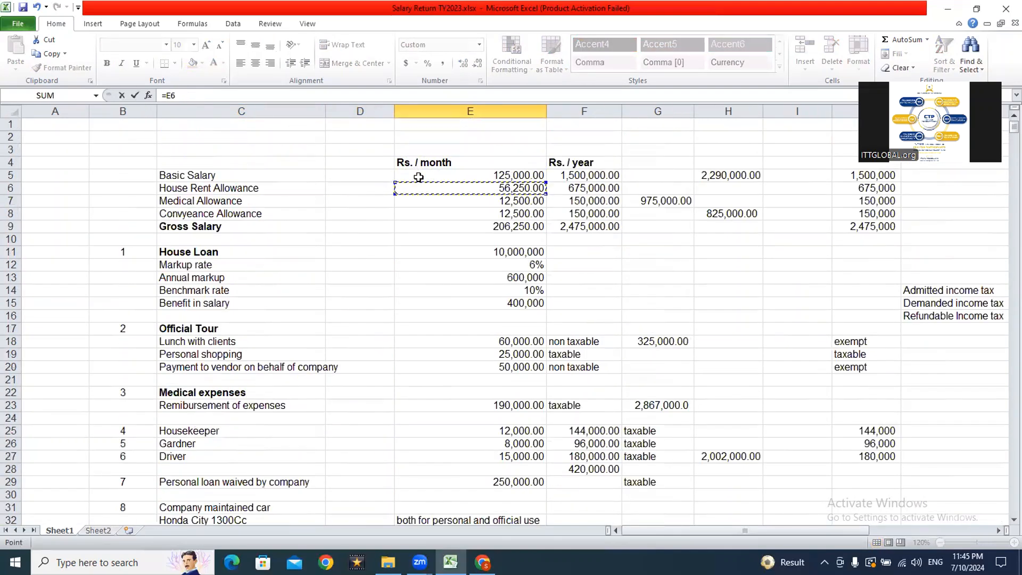
{"action": "key", "text": "Return"}
Calculate ten months of gross salary in F87 with the formula =E87*10.
{"action": "key", "text": "Return"}
{"action": "key", "text": "Down"}
{"action": "key", "text": "Down"}
{"action": "key", "text": "Down"}
{"action": "key", "text": "Down"}
{"action": "key", "text": "Down"}
{"action": "key", "text": "Down"}
{"action": "key", "text": "Up"}
{"action": "key", "text": "Up"}
{"action": "key", "text": "Up"}
{"action": "key", "text": "Up"}
{"action": "key", "text": "Up"}
{"action": "key", "text": "Up"}
{"action": "key", "text": "Up"}
{"action": "key", "text": "Right"}
{"action": "key", "text": "Up"}
{"action": "type", "text": "="}
{"action": "key", "text": "Left"}
{"action": "type", "text": "*10"}
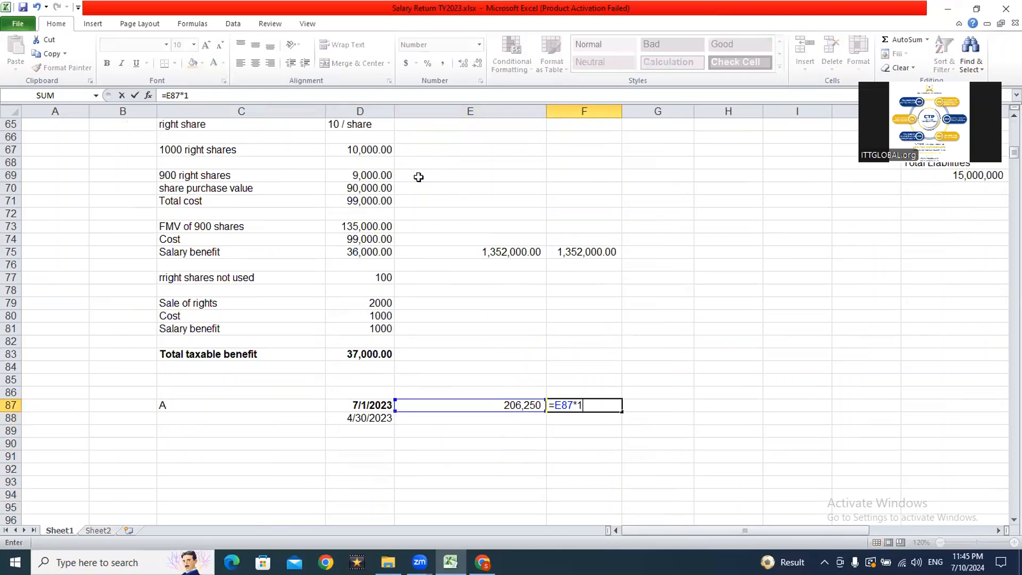
{"action": "key", "text": "Return"}
{"action": "type", "text": "\\"}
{"action": "key", "text": "Escape"}
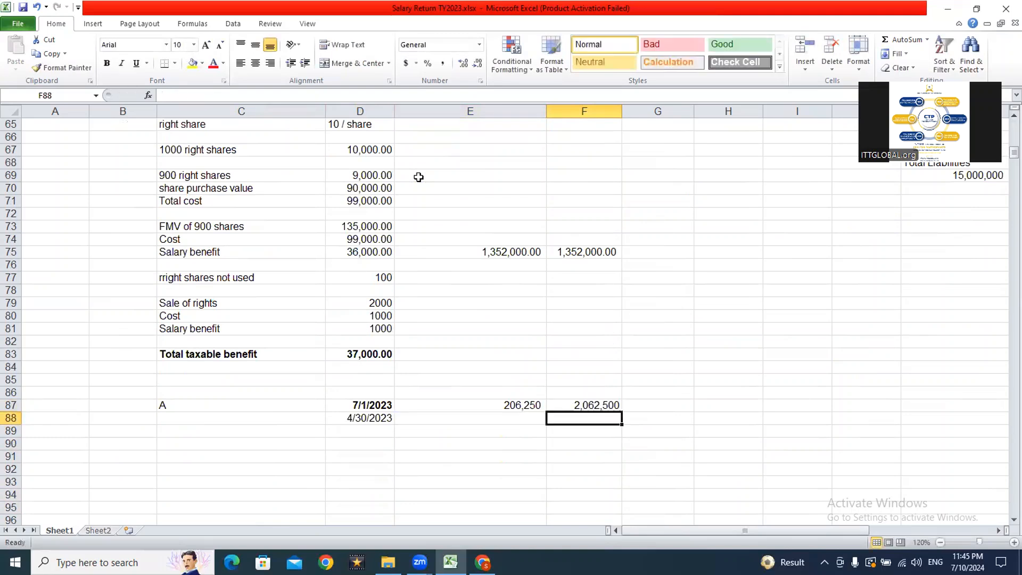
Remove the bold formatting from the 7/1/2023 date in D87.
{"action": "key", "text": "Left"}
{"action": "key", "text": "Left"}
{"action": "key", "text": "Left"}
{"action": "key", "text": "Right"}
{"action": "key", "text": "Up"}
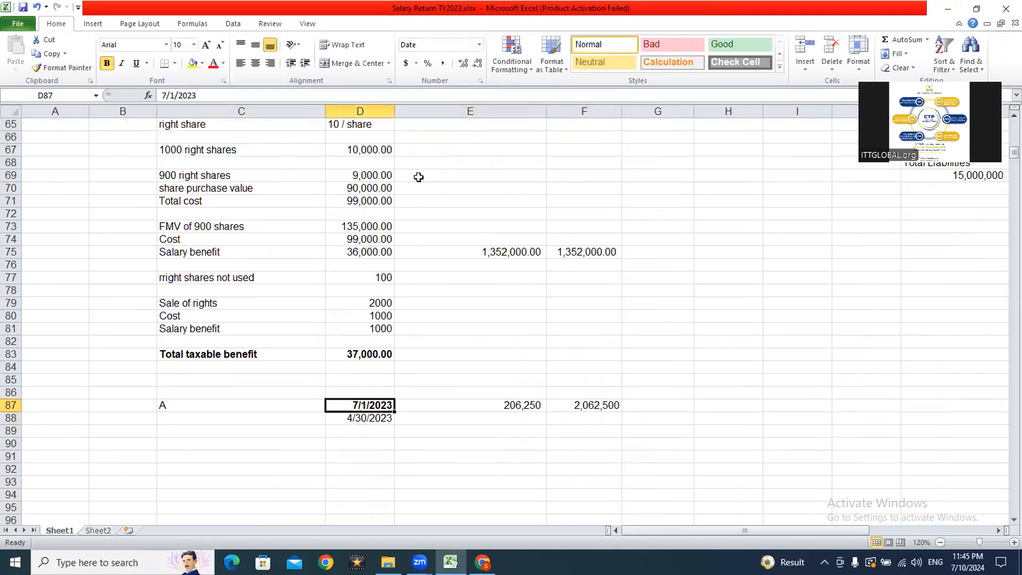
{"action": "key", "text": "ctrl+b"}
Change the F87 formula to =E87*12 to cover twelve months of gross salary.
{"action": "key", "text": "Right"}
{"action": "key", "text": "Right"}
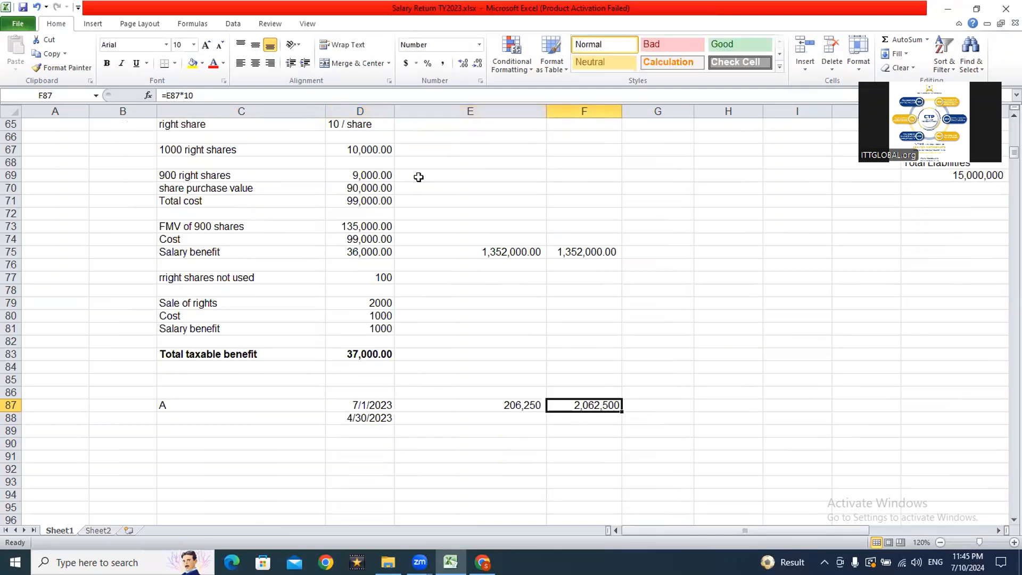
{"action": "key", "text": "F2"}
{"action": "key", "text": "BackSpace"}
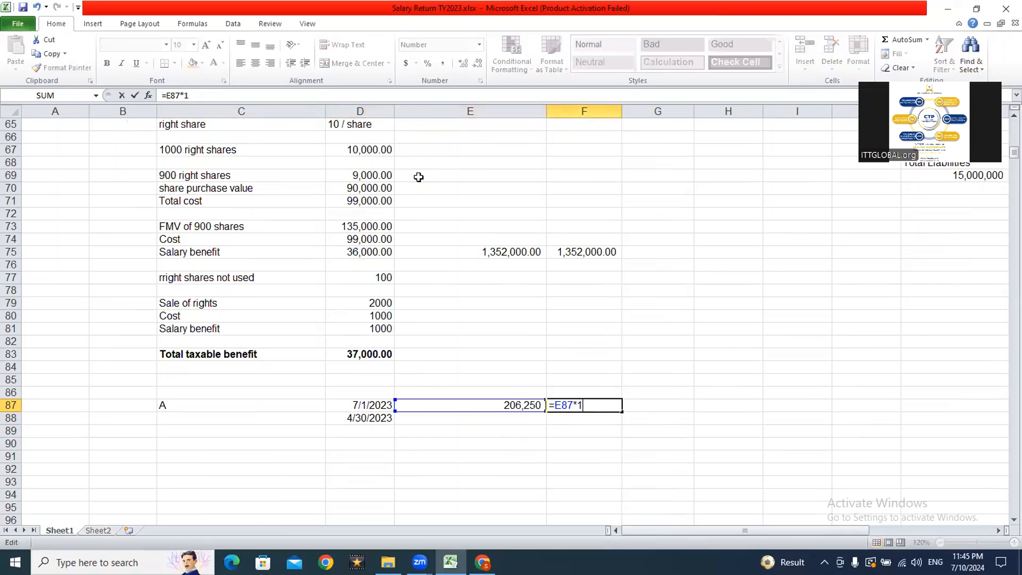
{"action": "type", "text": "2"}
{"action": "key", "text": "Return"}
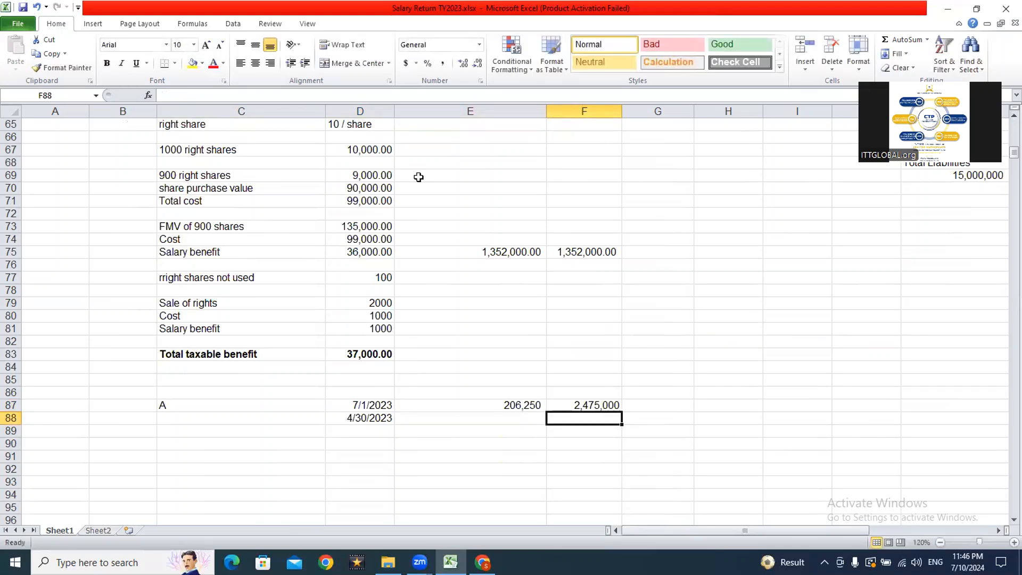
{"action": "key", "text": "Up"}
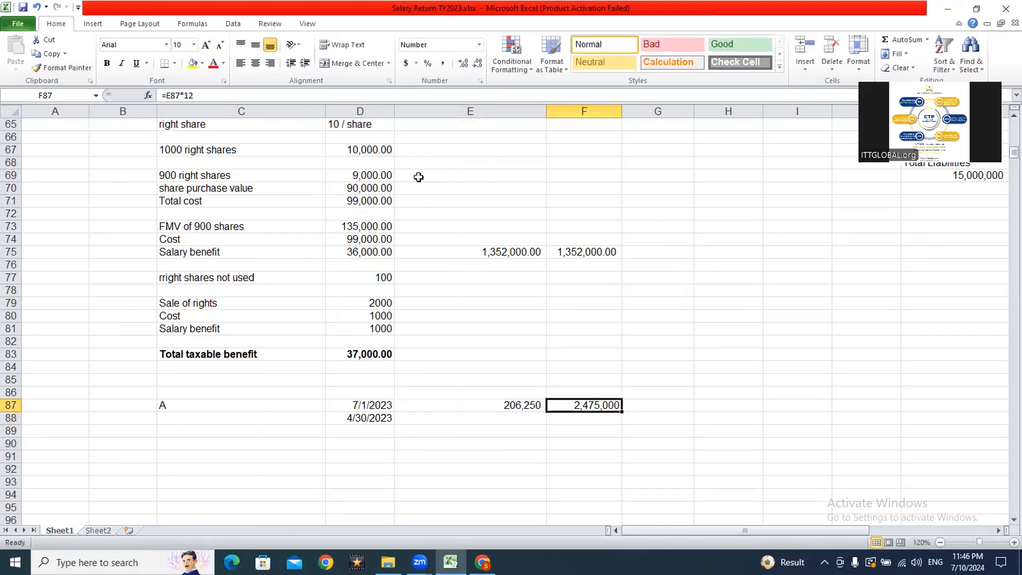
Look up the Rs. 2,400,000 to 3,600,000 slab in the ordinance PDF and enter its fixed tax of 165000 in F89.
{"action": "key", "text": "alt+Tab"}
{"action": "key", "text": "alt+Tab"}
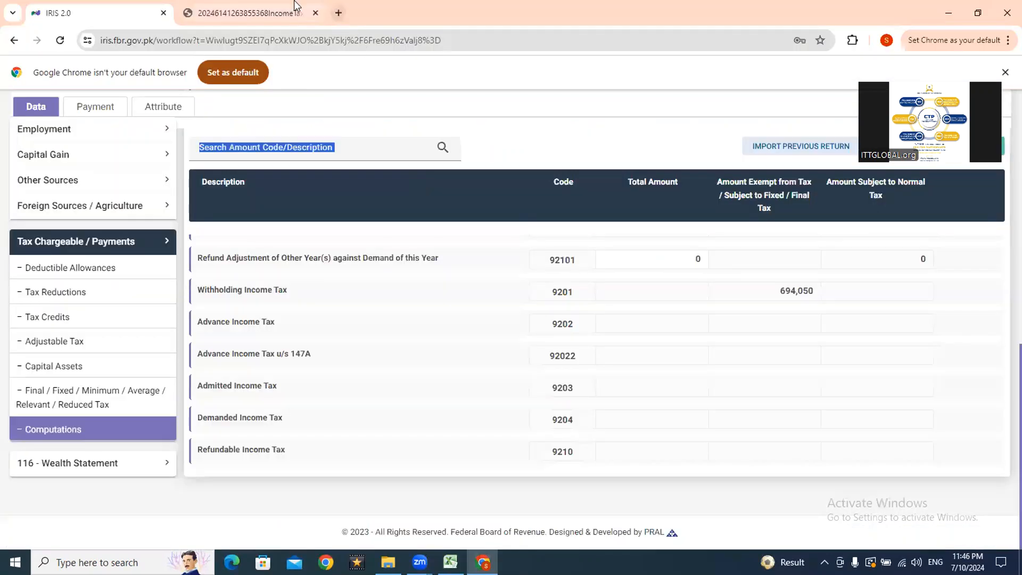
{"action": "left_click", "coordinate": [298, 12]}
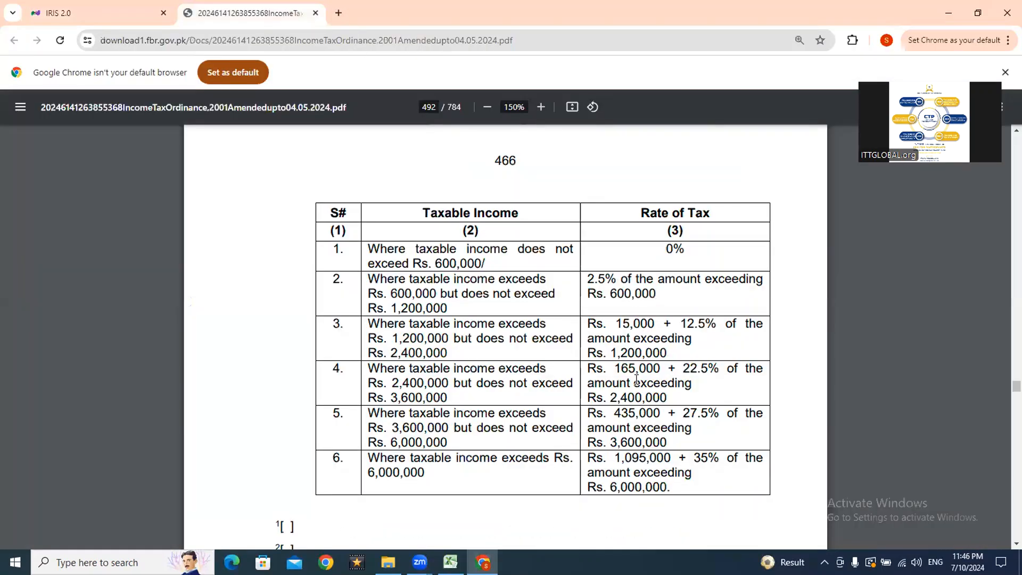
{"action": "key", "text": "alt+Tab"}
{"action": "key", "text": "Down"}
{"action": "key", "text": "Down"}
{"action": "type", "text": "1"}
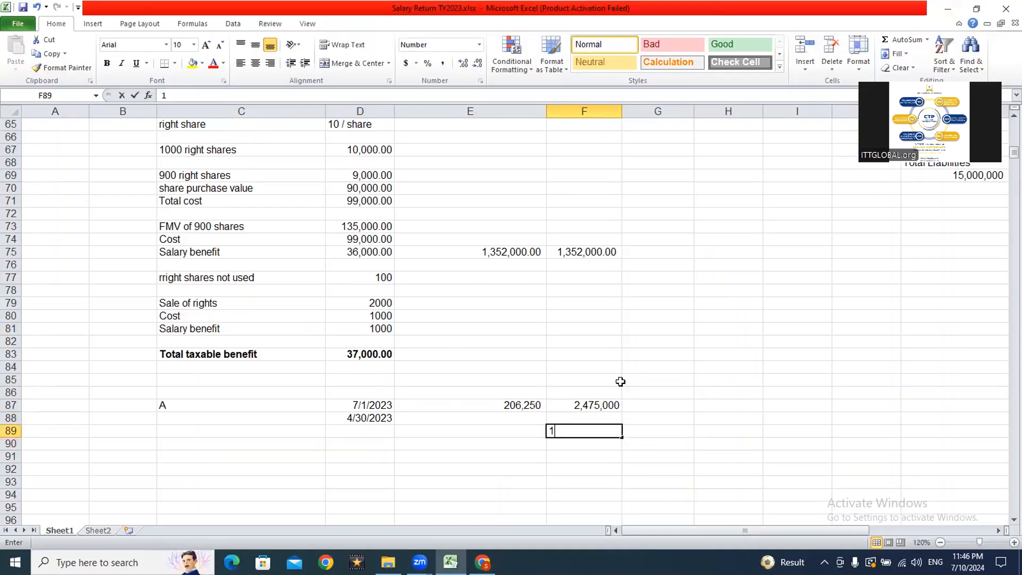
{"action": "type", "text": "65000"}
{"action": "key", "text": "Return"}
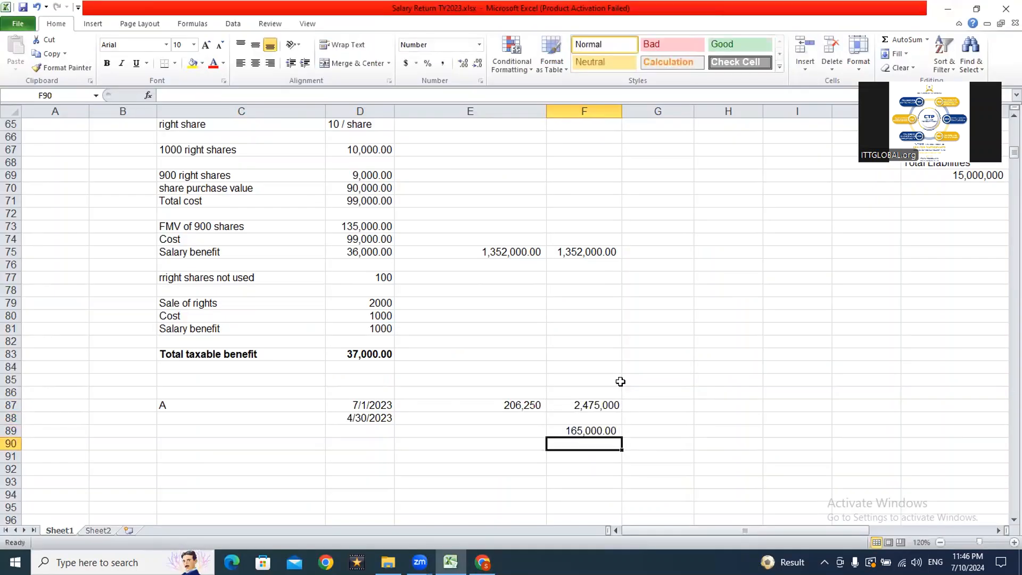
Calculate the tax on the amount above the slab threshold in F90 with the formula =22.5%*(F87-2400000).
{"action": "key", "text": "alt+Tab"}
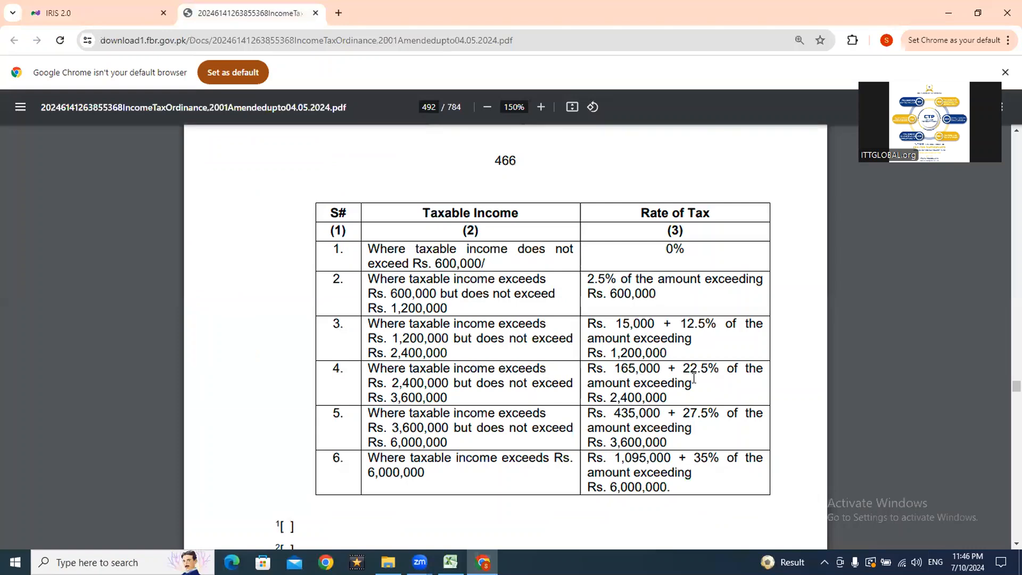
{"action": "key", "text": "alt+Tab"}
{"action": "type", "text": "=22.5%*("}
{"action": "key", "text": "Up"}
{"action": "key", "text": "Up"}
{"action": "key", "text": "Up"}
{"action": "type", "text": "-2400000)"}
{"action": "key", "text": "Return"}
Total the tax of F89 and F90 in F91, and calculate the monthly tax in F92 with =F91/12.
{"action": "key", "text": "alt+equal"}
{"action": "key", "text": "Return"}
{"action": "type", "text": "="}
{"action": "key", "text": "Up"}
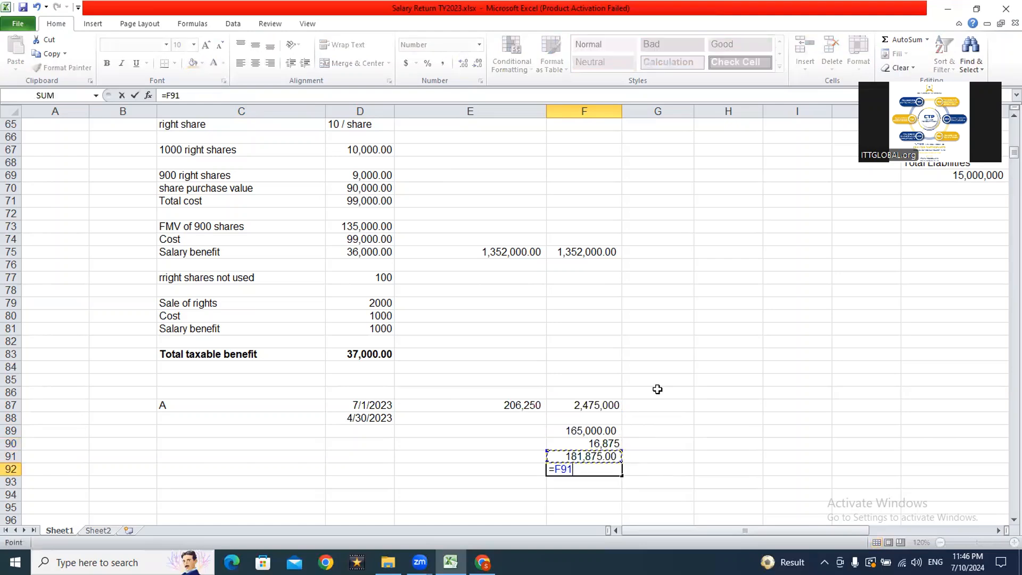
{"action": "type", "text": "/12"}
{"action": "key", "text": "Return"}
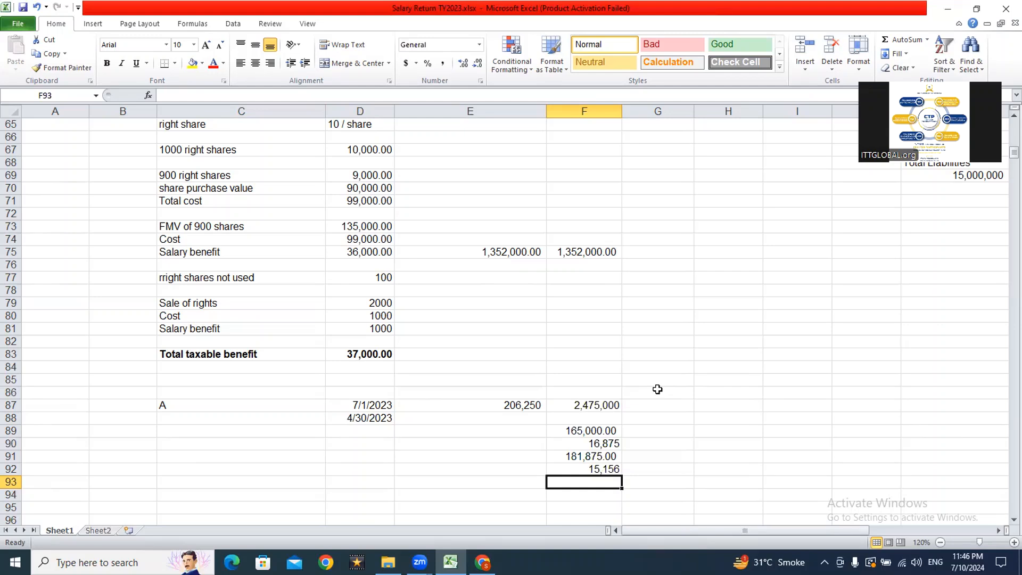
Change the F87 formula to =E87*10 to cover ten months of gross salary.
{"action": "key", "text": "Down"}
{"action": "key", "text": "Down"}
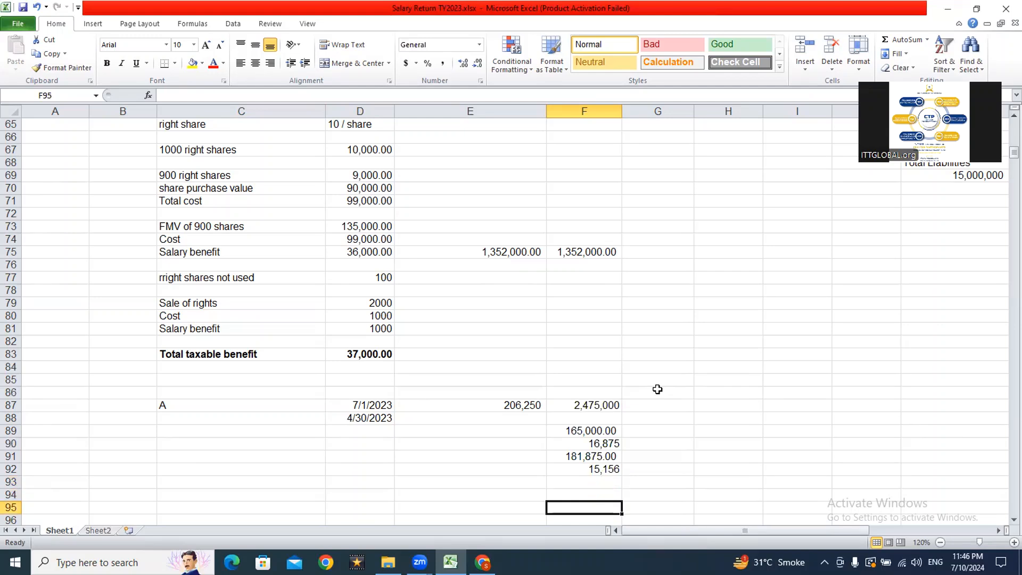
{"action": "key", "text": "Down"}
{"action": "key", "text": "Down"}
{"action": "key", "text": "Up"}
{"action": "key", "text": "Up"}
{"action": "key", "text": "Up"}
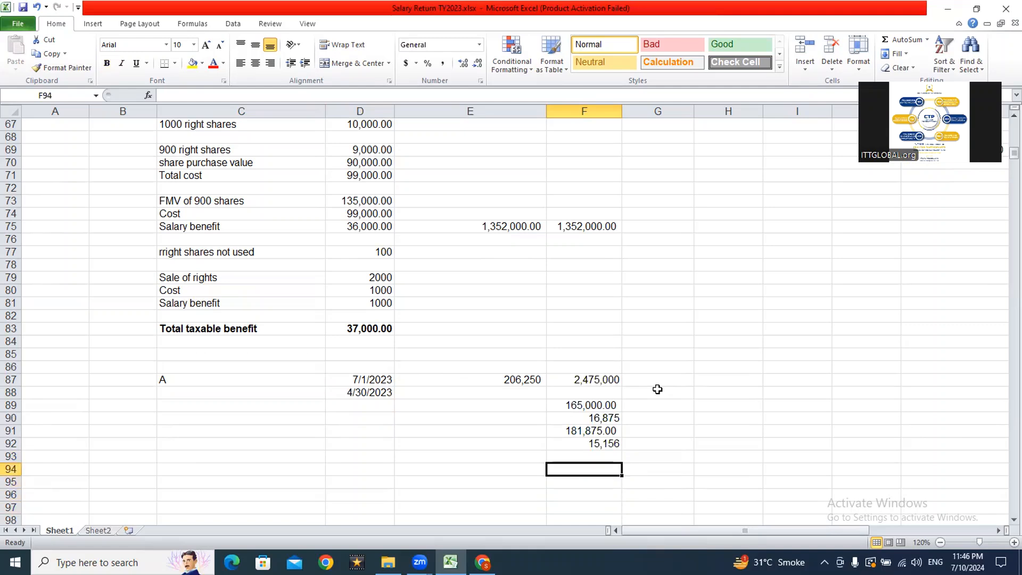
{"action": "key", "text": "Up"}
{"action": "key", "text": "Down"}
{"action": "key", "text": "Up"}
{"action": "key", "text": "Up"}
{"action": "key", "text": "Up"}
{"action": "key", "text": "Up"}
{"action": "key", "text": "Up"}
{"action": "key", "text": "Up"}
{"action": "key", "text": "Up"}
{"action": "type", "text": "=E87*1"}
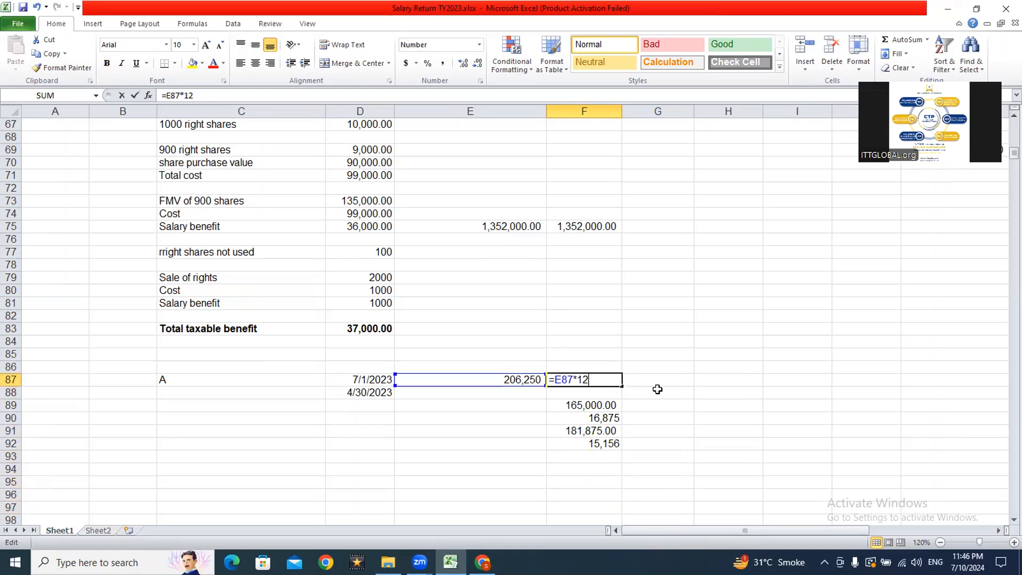
{"action": "key", "text": "BackSpace"}
{"action": "type", "text": "10"}
{"action": "key", "text": "Return"}
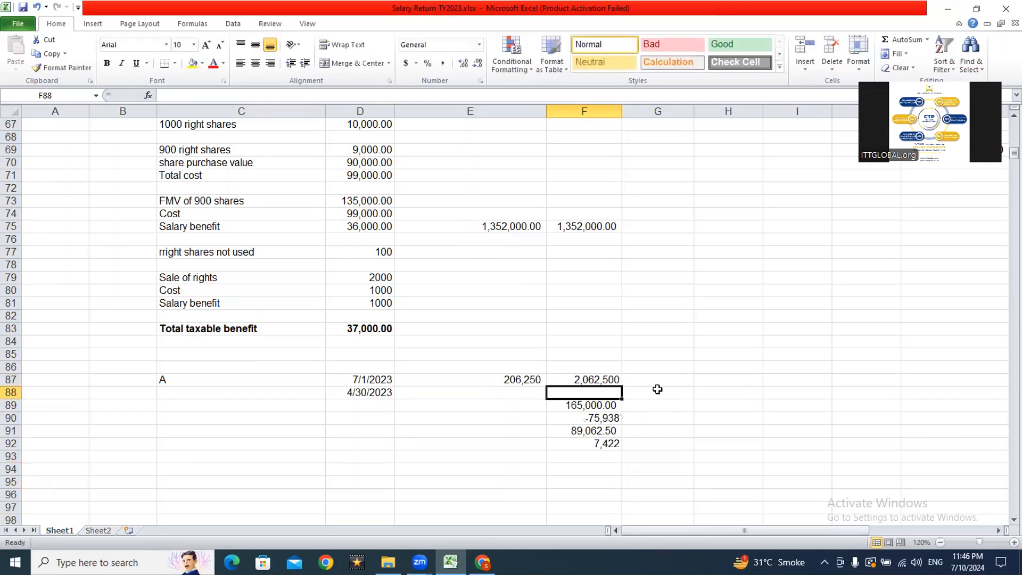
Check the ordinance's Rs. 1,200,000 to 2,400,000 slab and set the fixed tax in F89 to 15000.
{"action": "key", "text": "Down"}
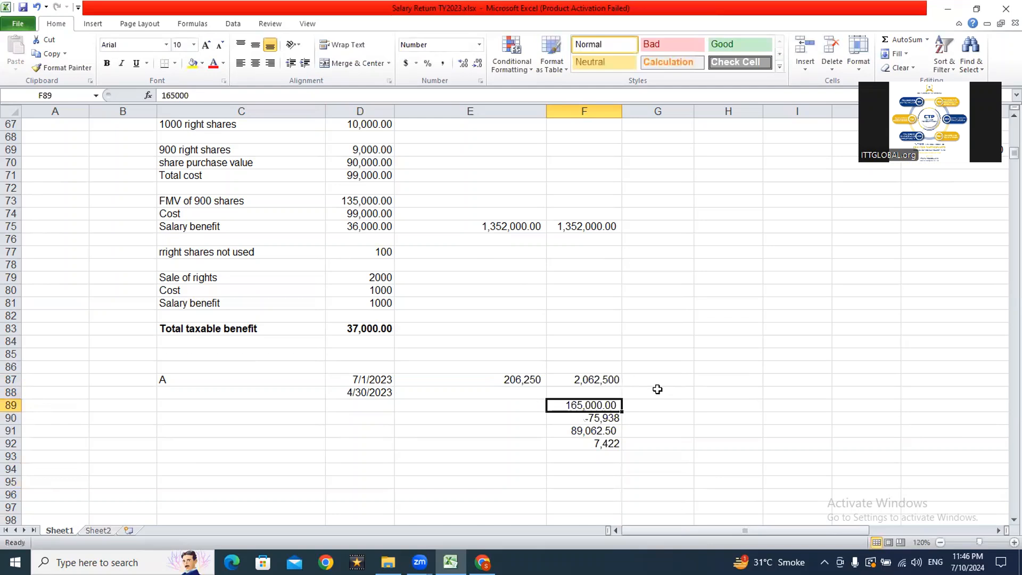
{"action": "key", "text": "Up"}
{"action": "key", "text": "Up"}
{"action": "key", "text": "alt+Tab"}
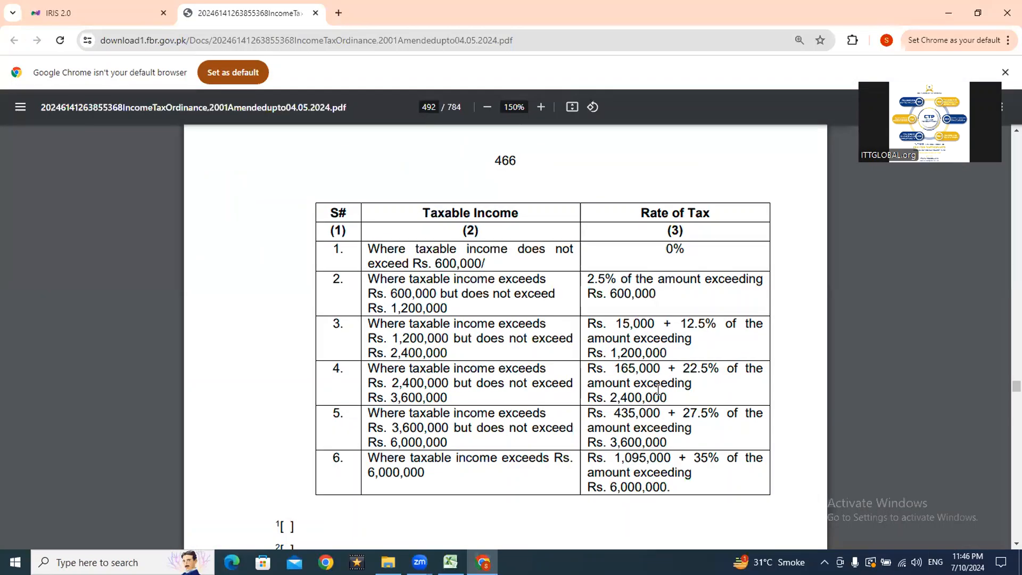
{"action": "key", "text": "alt+Tab"}
{"action": "key", "text": "alt+Tab"}
{"action": "double_click", "coordinate": [436, 352]}
{"action": "key", "text": "alt+Tab"}
{"action": "key", "text": "Down"}
{"action": "key", "text": "Down"}
{"action": "type", "text": "15"}
{"action": "type", "text": "000"}
{"action": "key", "text": "Return"}
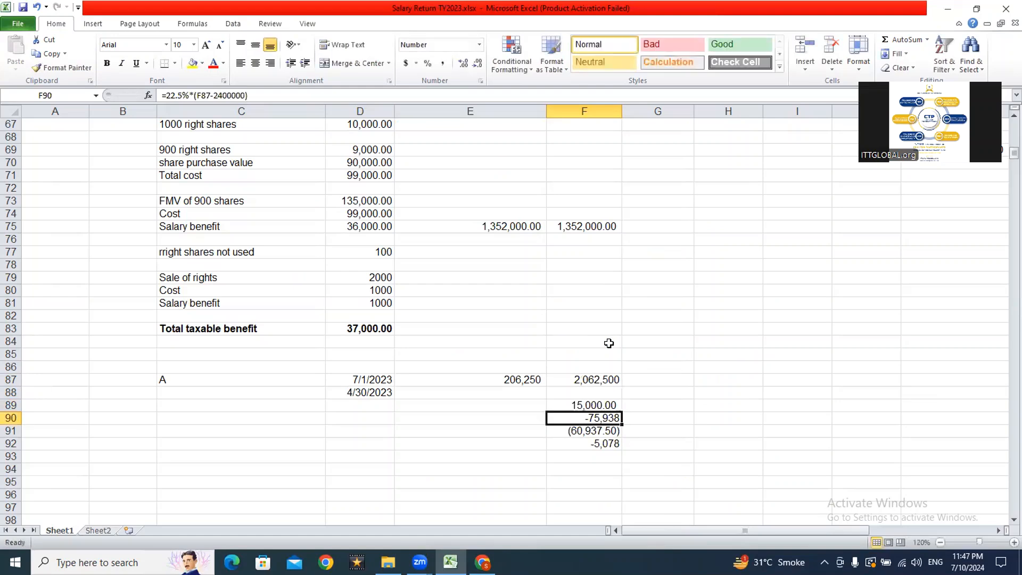
Replace the F90 formula with =12.5%*(F87-1200000) to follow the slab rate in the ordinance.
{"action": "key", "text": "alt+Tab"}
{"action": "key", "text": "alt+Tab"}
{"action": "key", "text": "alt+Tab"}
{"action": "key", "text": "alt+Tab"}
{"action": "type", "text": "=12"}
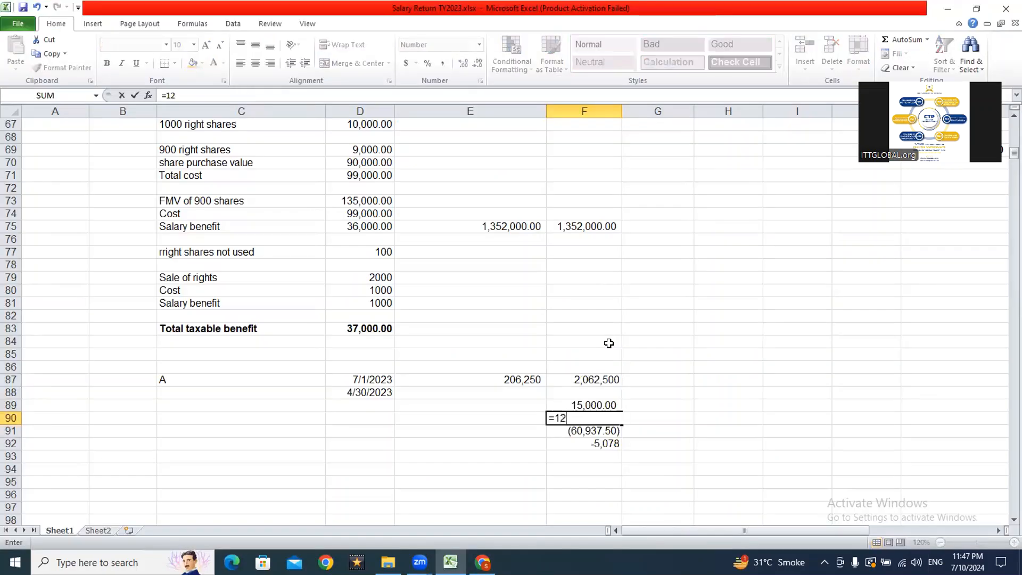
{"action": "type", "text": ".5%*("}
{"action": "key", "text": "Up"}
{"action": "key", "text": "Up"}
{"action": "key", "text": "Up"}
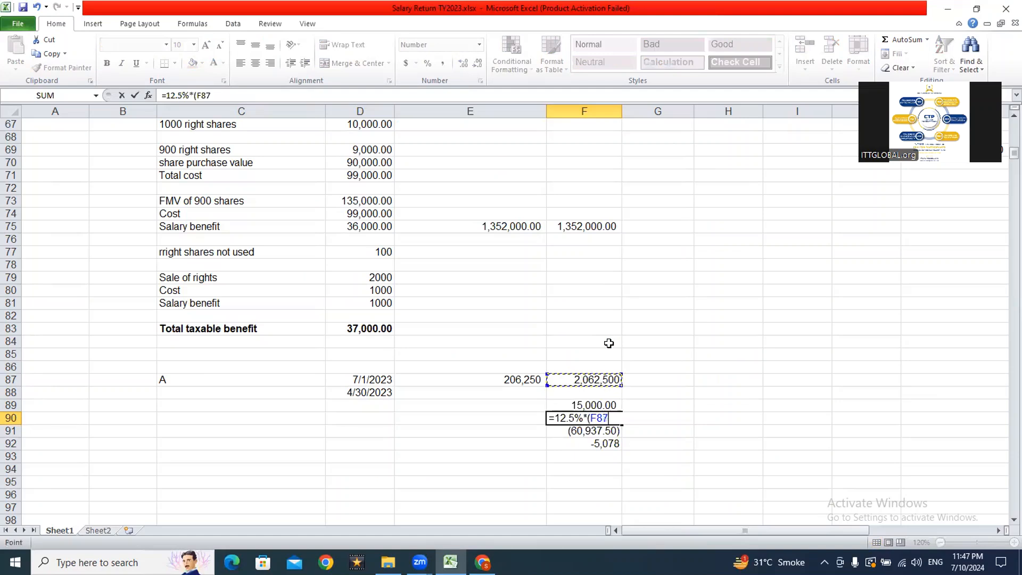
{"action": "type", "text": "-1200000)"}
{"action": "key", "text": "Return"}
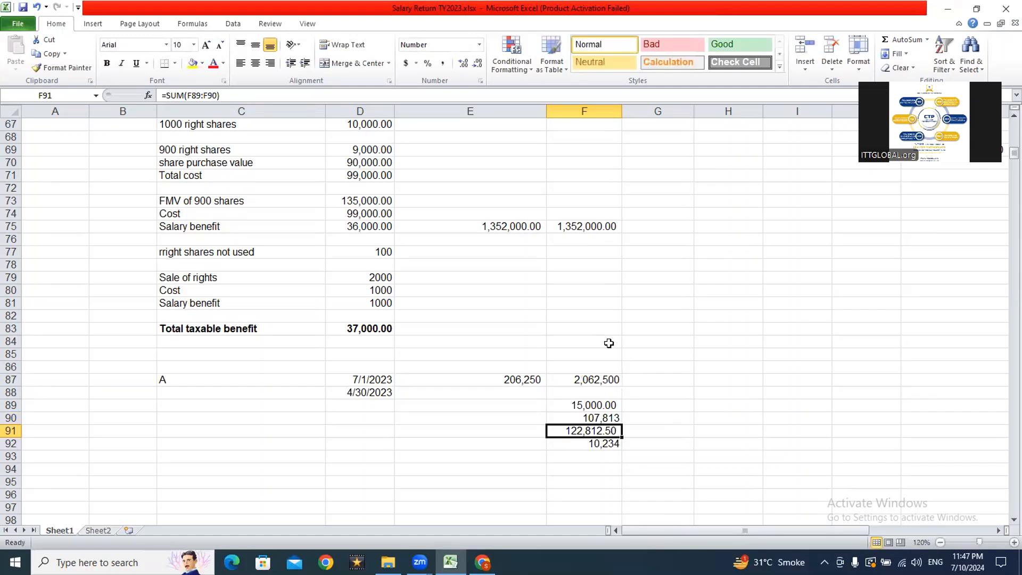
Check the total tax formula in F91 and delete the monthly tax formula from F92.
{"action": "key", "text": "Up"}
{"action": "key", "text": "Up"}
{"action": "key", "text": "Down"}
{"action": "key", "text": "Down"}
{"action": "key", "text": "F2"}
{"action": "key", "text": "Escape"}
{"action": "key", "text": "Down"}
{"action": "key", "text": "F2"}
{"action": "key", "text": "Escape"}
{"action": "key", "text": "Delete"}
Undo the recent edits to the tax calculation in column F and redo them.
{"action": "key", "text": "Up"}
{"action": "key", "text": "F2"}
{"action": "key", "text": "Escape"}
{"action": "key", "text": "ctrl+z"}
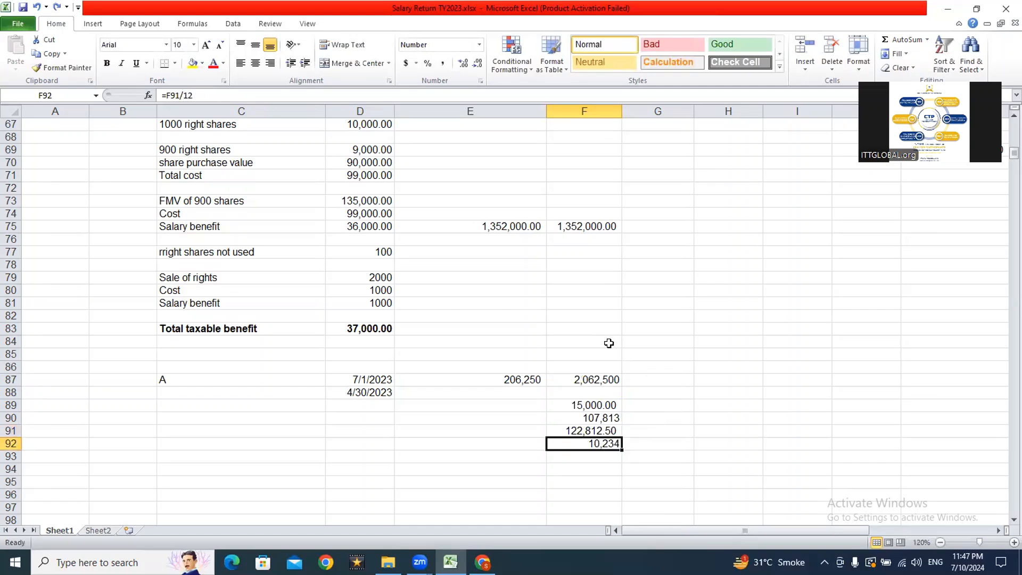
{"action": "key", "text": "ctrl+z"}
{"action": "key", "text": "ctrl+z"}
{"action": "key", "text": "ctrl+z"}
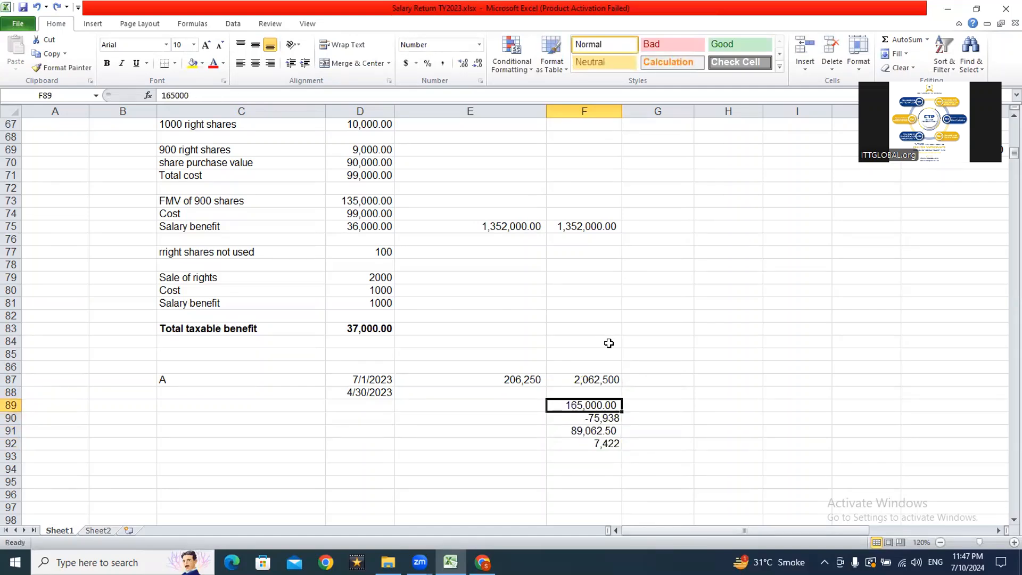
{"action": "key", "text": "ctrl+y"}
{"action": "key", "text": "ctrl+y"}
{"action": "key", "text": "ctrl+y"}
{"action": "key", "text": "ctrl+y"}
Calculate nine months of deducted tax in F94 with the formula =15156*9.
{"action": "key", "text": "Down"}
{"action": "key", "text": "Down"}
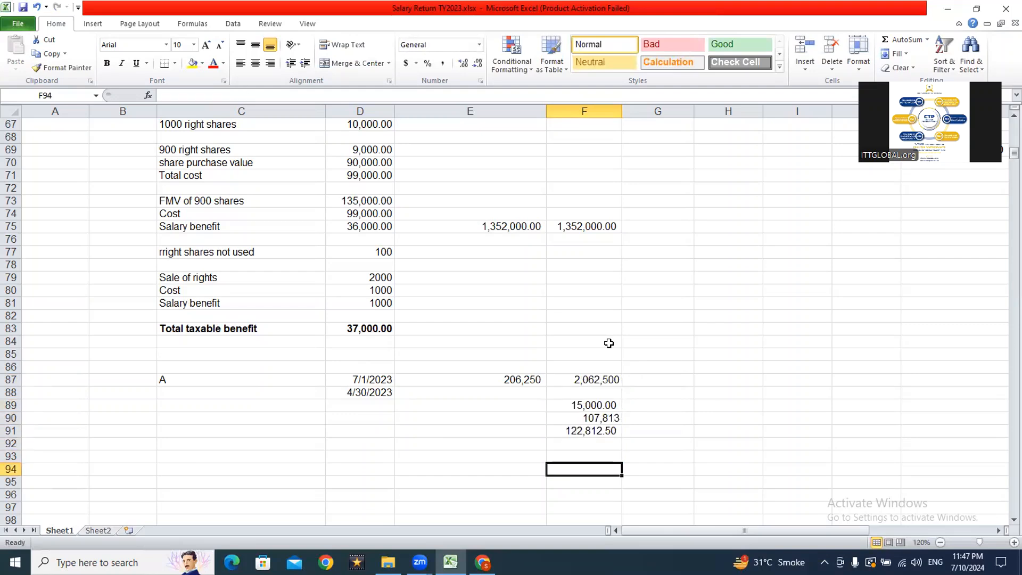
{"action": "type", "text": "=1515"}
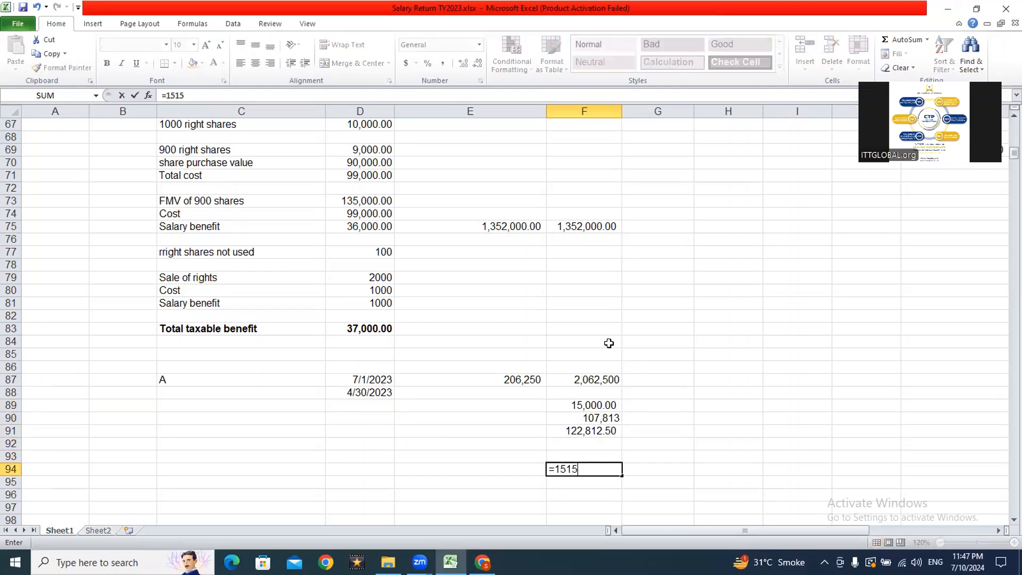
{"action": "type", "text": "6*9"}
{"action": "key", "text": "Return"}
{"action": "key", "text": "Up"}
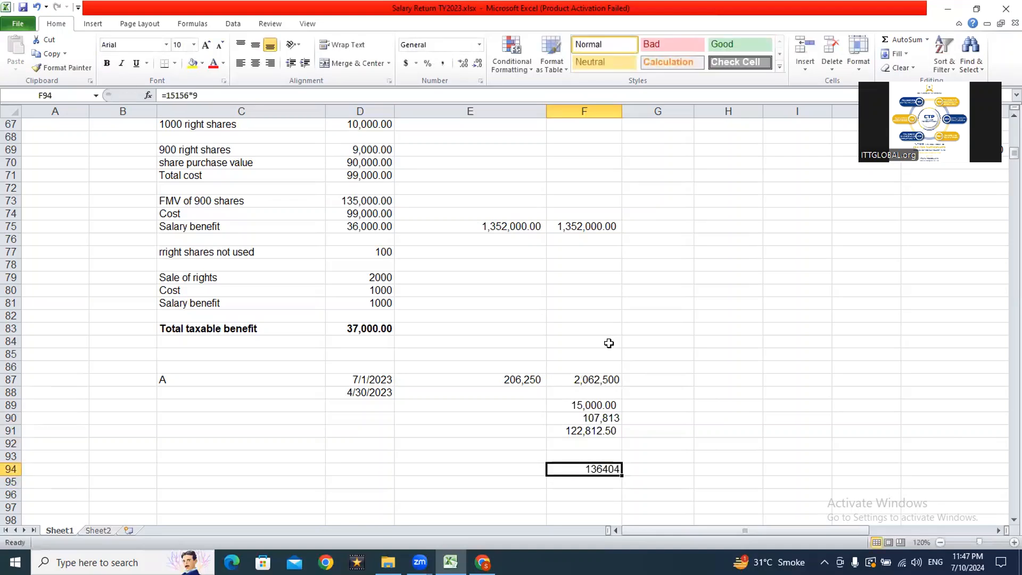
Format F94 in comma style without decimals and remove the decimals from the total tax in F91.
{"action": "left_click", "coordinate": [443, 63]}
{"action": "left_click", "coordinate": [479, 63]}
{"action": "left_click", "coordinate": [478, 63]}
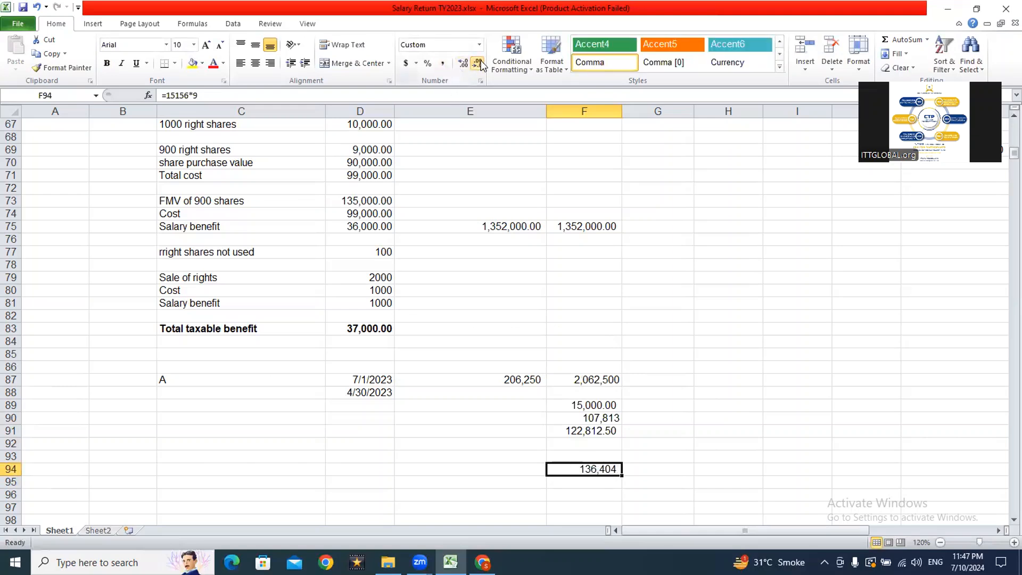
{"action": "key", "text": "Up"}
{"action": "key", "text": "Up"}
{"action": "key", "text": "Up"}
{"action": "left_click", "coordinate": [479, 63]}
{"action": "left_click", "coordinate": [479, 63]}
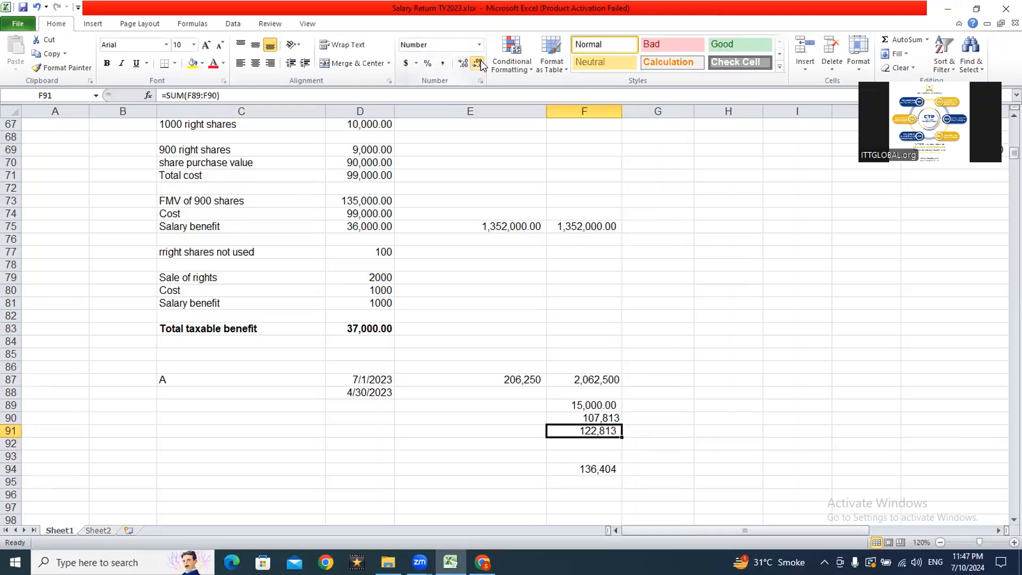
Examine the formulas behind the ten-month salary in F87, the total tax in F91 and the nine-month deduction in F94.
{"action": "key", "text": "Up"}
{"action": "key", "text": "Up"}
{"action": "key", "text": "Up"}
{"action": "key", "text": "Up"}
{"action": "key", "text": "Down"}
{"action": "key", "text": "Down"}
{"action": "key", "text": "Down"}
{"action": "key", "text": "Down"}
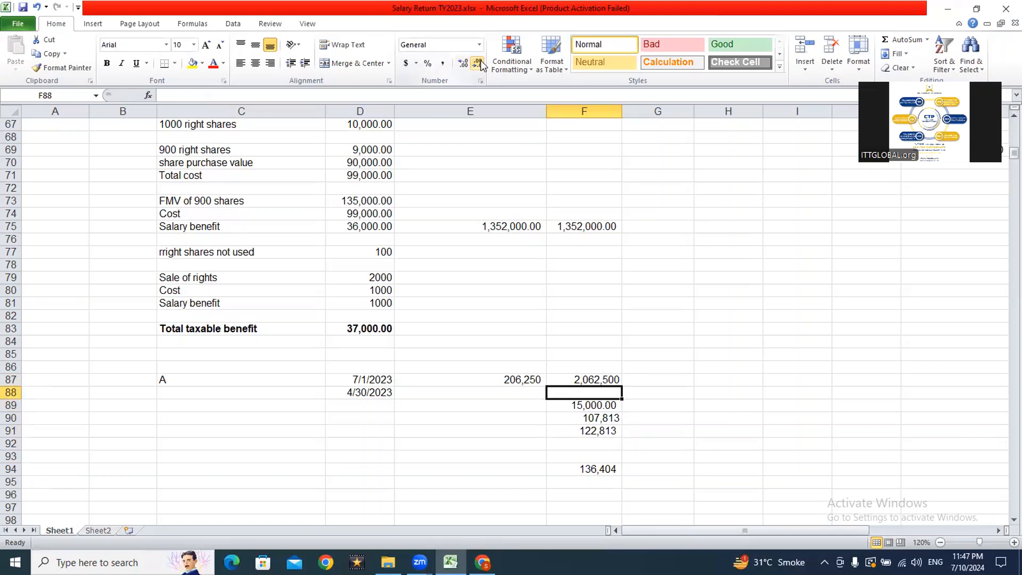
{"action": "key", "text": "F2"}
{"action": "key", "text": "Return"}
{"action": "key", "text": "Down"}
{"action": "key", "text": "Down"}
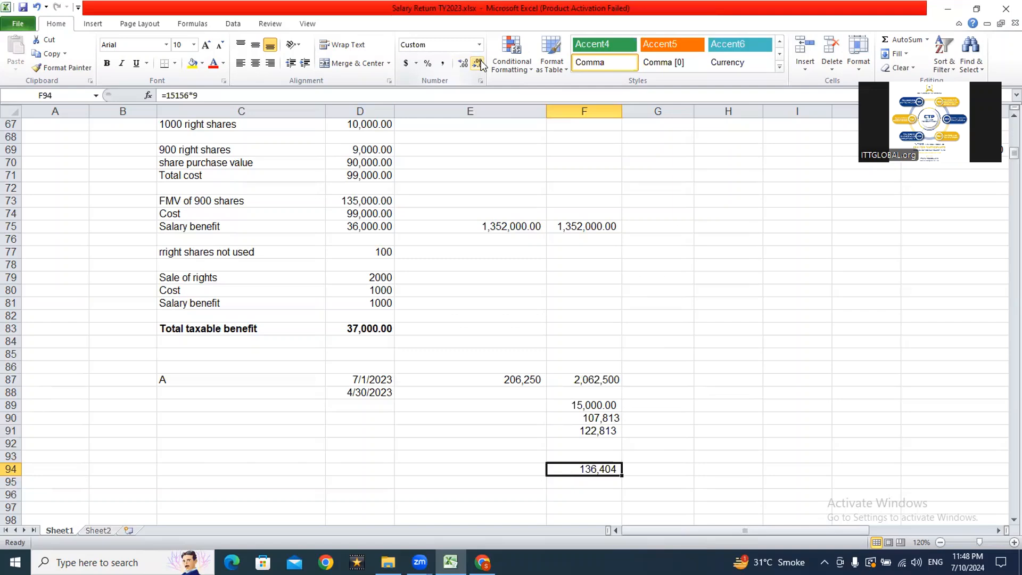
{"action": "key", "text": "Up"}
{"action": "key", "text": "Up"}
{"action": "key", "text": "Up"}
{"action": "key", "text": "Up"}
{"action": "key", "text": "Up"}
{"action": "key", "text": "Up"}
{"action": "key", "text": "Up"}
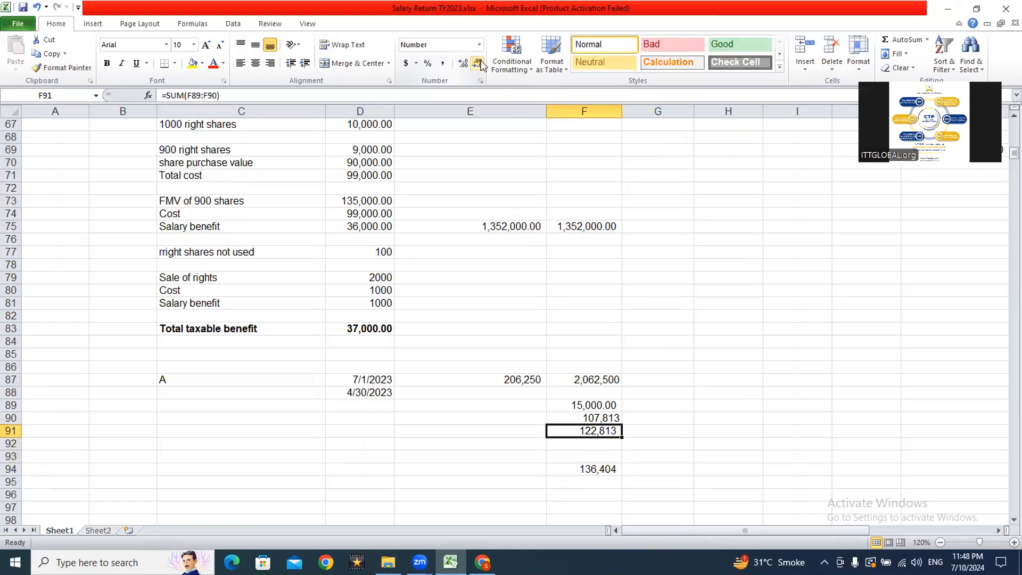
{"action": "key", "text": "F2"}
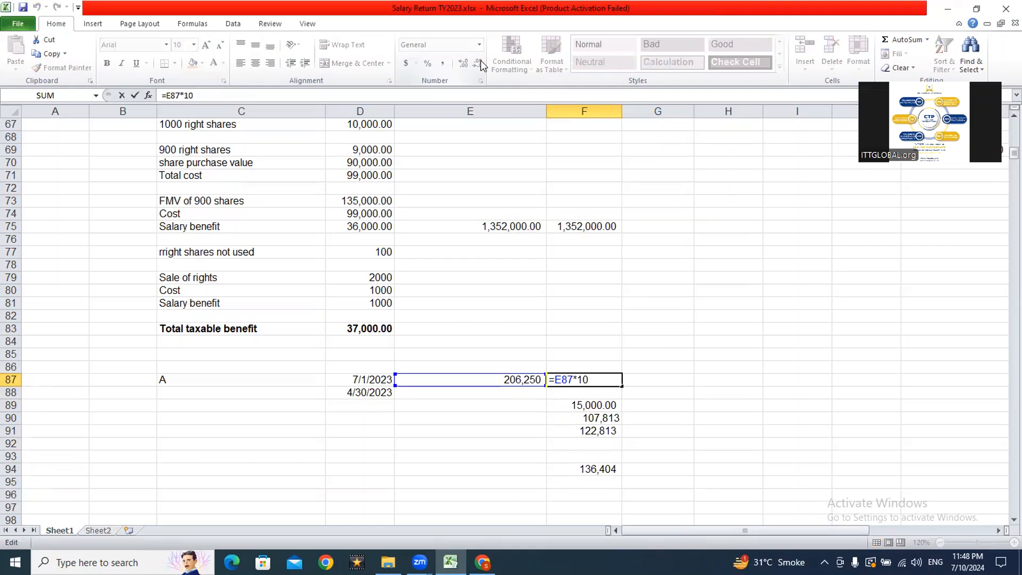
{"action": "key", "text": "Return"}
{"action": "key", "text": "Down"}
{"action": "key", "text": "Down"}
{"action": "key", "text": "Down"}
{"action": "key", "text": "Down"}
{"action": "key", "text": "Down"}
{"action": "key", "text": "Down"}
{"action": "key", "text": "F2"}
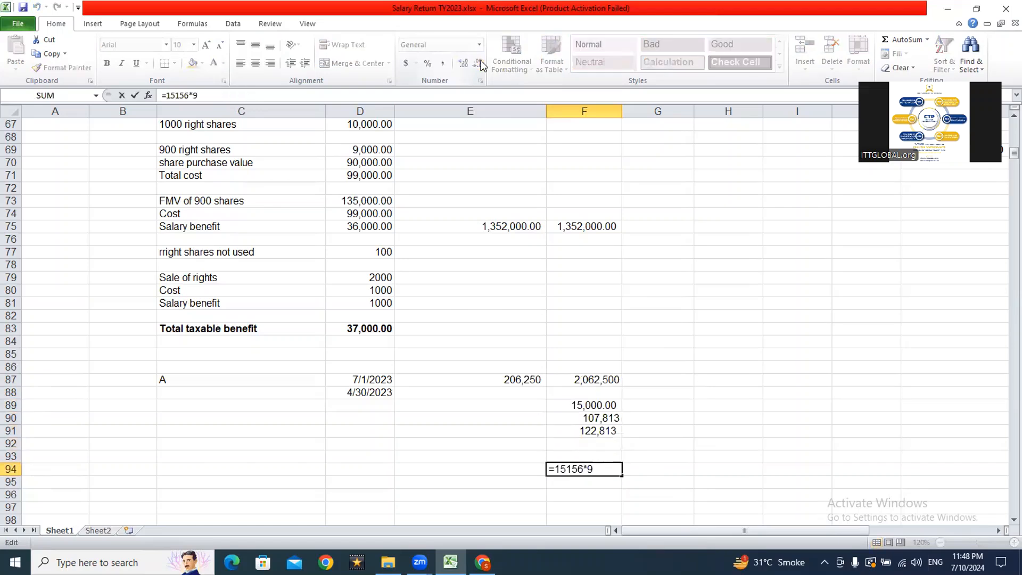
{"action": "key", "text": "Escape"}
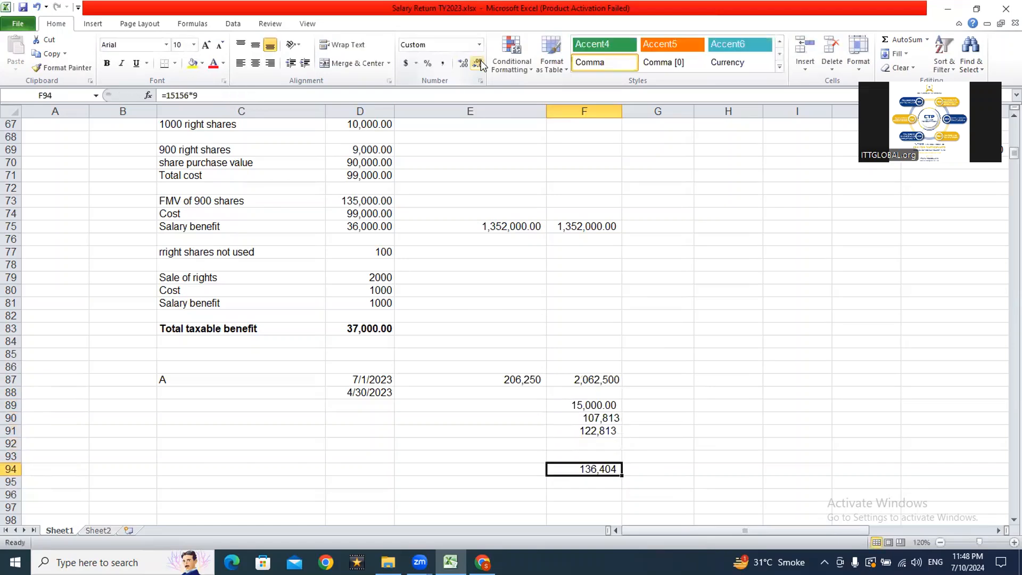
{"action": "key", "text": "Up"}
{"action": "key", "text": "Up"}
{"action": "key", "text": "Up"}
{"action": "key", "text": "F2"}
{"action": "key", "text": "Escape"}
{"action": "key", "text": "Down"}
{"action": "key", "text": "Down"}
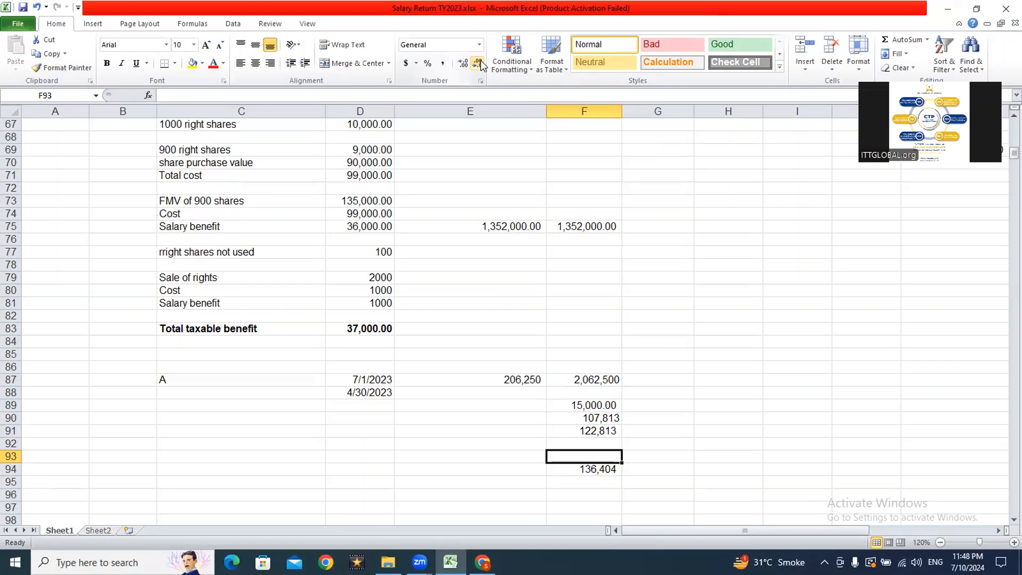
Enter B in C90 as the label of a second salary example below example A.
{"action": "key", "text": "Left"}
{"action": "key", "text": "Left"}
{"action": "key", "text": "Left"}
{"action": "key", "text": "Up"}
{"action": "key", "text": "Up"}
{"action": "key", "text": "Up"}
{"action": "key", "text": "Left"}
{"action": "key", "text": "Right"}
{"action": "type", "text": "B"}
{"action": "key", "text": "Right"}
{"action": "key", "text": "Page_Down"}
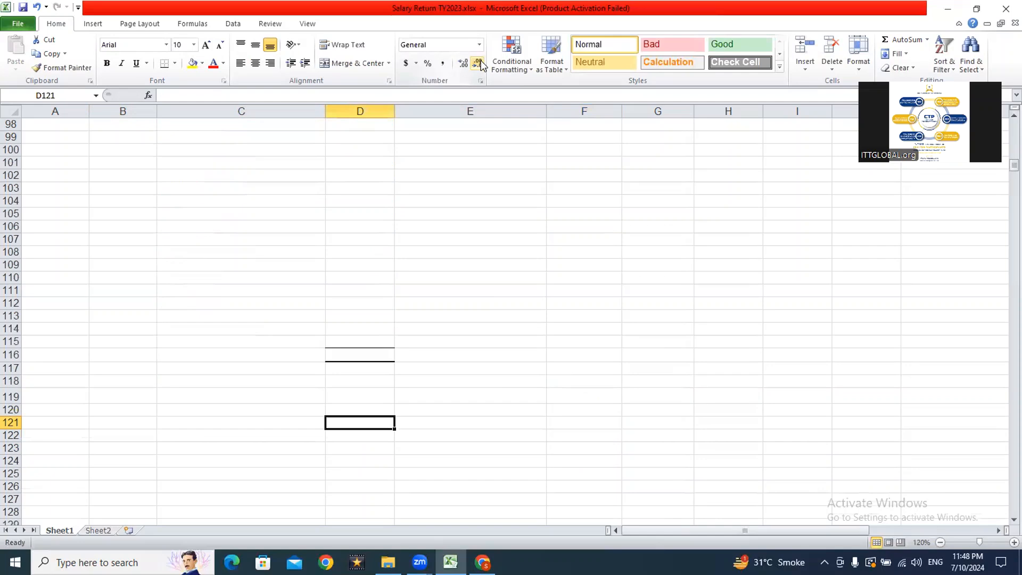
Calculate example B's monthly salary in D90 as the monthly salary in E87 multiplied by 1.2.
{"action": "key", "text": "ctrl+Up"}
{"action": "key", "text": "ctrl+Up"}
{"action": "key", "text": "Left"}
{"action": "key", "text": "Up"}
{"action": "key", "text": "Up"}
{"action": "key", "text": "Up"}
{"action": "key", "text": "Up"}
{"action": "key", "text": "Up"}
{"action": "key", "text": "Up"}
{"action": "key", "text": "Up"}
{"action": "key", "text": "Up"}
{"action": "key", "text": "Up"}
{"action": "key", "text": "Up"}
{"action": "key", "text": "Down"}
{"action": "key", "text": "Down"}
{"action": "key", "text": "Down"}
{"action": "key", "text": "Down"}
{"action": "key", "text": "Down"}
{"action": "key", "text": "Down"}
{"action": "key", "text": "Down"}
{"action": "key", "text": "Down"}
{"action": "key", "text": "Down"}
{"action": "key", "text": "Down"}
{"action": "key", "text": "Down"}
{"action": "key", "text": "Down"}
{"action": "key", "text": "Down"}
{"action": "key", "text": "Right"}
{"action": "type", "text": "="}
{"action": "key", "text": "Right"}
{"action": "key", "text": "Right"}
{"action": "key", "text": "Up"}
{"action": "key", "text": "Up"}
{"action": "key", "text": "Up"}
{"action": "key", "text": "Left"}
{"action": "type", "text": "*1.2"}
{"action": "key", "text": "Return"}
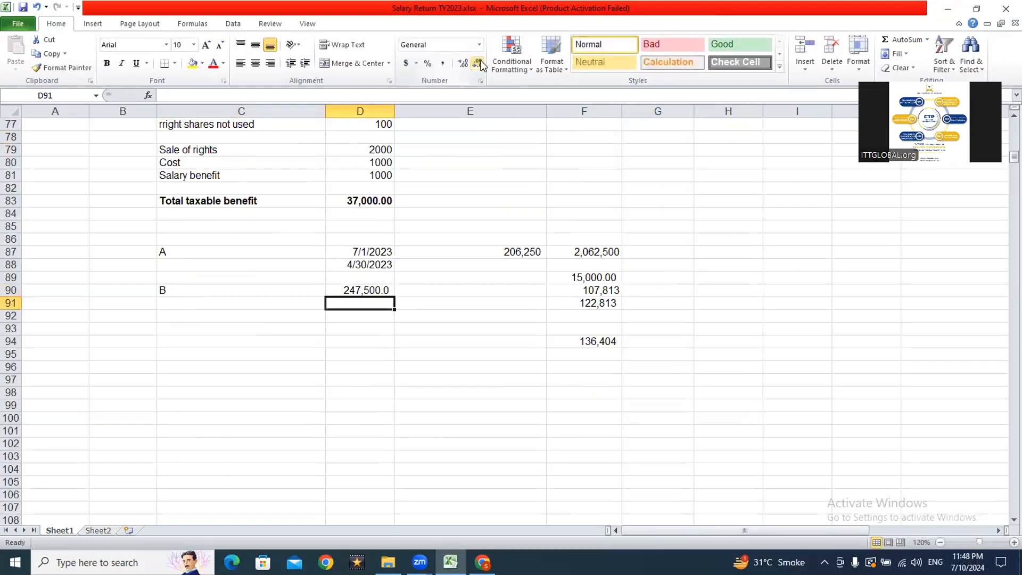
Move example B's monthly salary from D90 to E90.
{"action": "key", "text": "Up"}
{"action": "key", "text": "ctrl+x"}
{"action": "key", "text": "Right"}
{"action": "key", "text": "ctrl+v"}
Enter 1may24 in D90 as the start date of example B.
{"action": "key", "text": "Left"}
{"action": "type", "text": "1"}
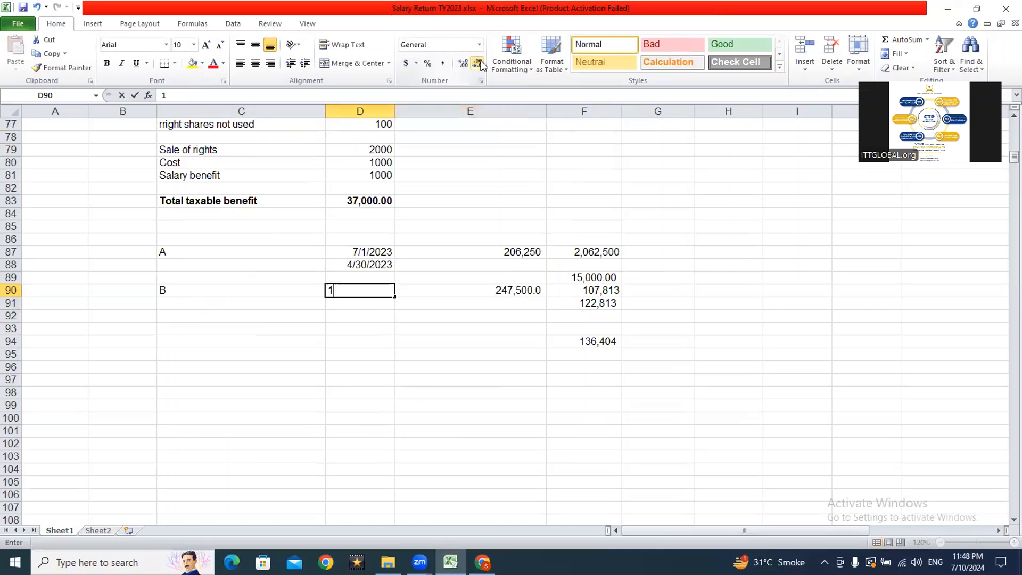
{"action": "type", "text": "may234"}
{"action": "key", "text": "BackSpace"}
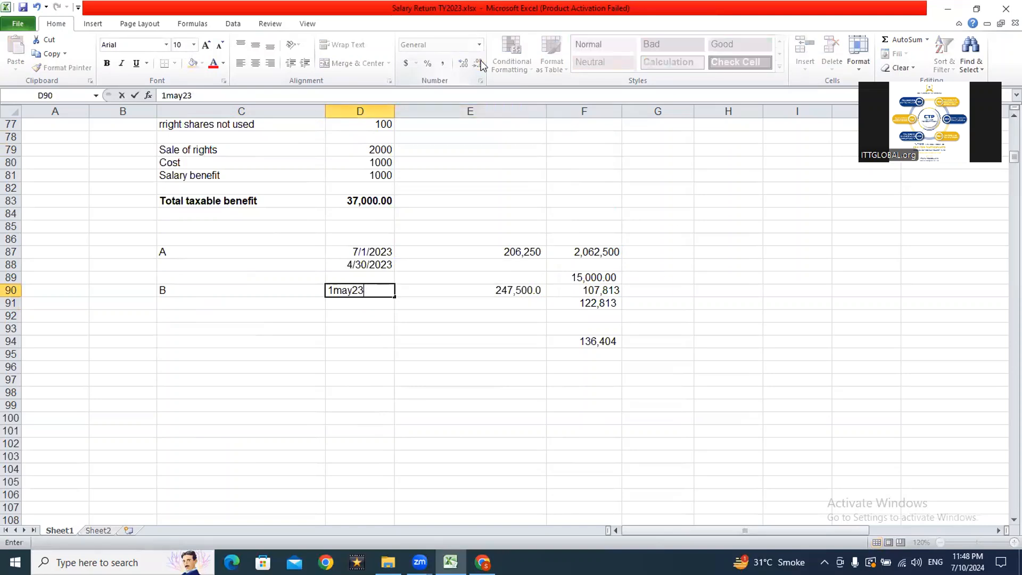
{"action": "type", "text": "4"}
{"action": "key", "text": "BackSpace"}
{"action": "key", "text": "BackSpace"}
{"action": "type", "text": "4"}
{"action": "key", "text": "Return"}
Correct the year of example A's end date in D88 to 2024.
{"action": "key", "text": "Up"}
{"action": "key", "text": "Up"}
{"action": "key", "text": "Up"}
{"action": "key", "text": "F2"}
{"action": "key", "text": "BackSpace"}
{"action": "type", "text": "4"}
{"action": "key", "text": "Return"}
Enter 30jun24 in D91 as the end date of example B.
{"action": "key", "text": "Down"}
{"action": "key", "text": "Down"}
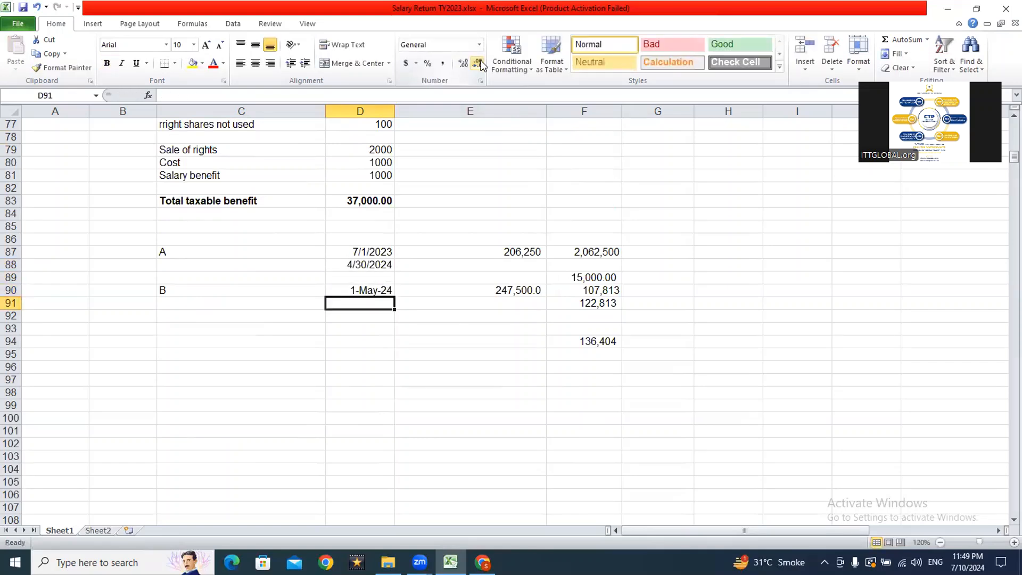
{"action": "type", "text": "30jun24"}
{"action": "key", "text": "Return"}
Calculate the two-month salary of example B in E91 with the formula =E90*2.
{"action": "key", "text": "Right"}
{"action": "key", "text": "Right"}
{"action": "key", "text": "Up"}
{"action": "key", "text": "Left"}
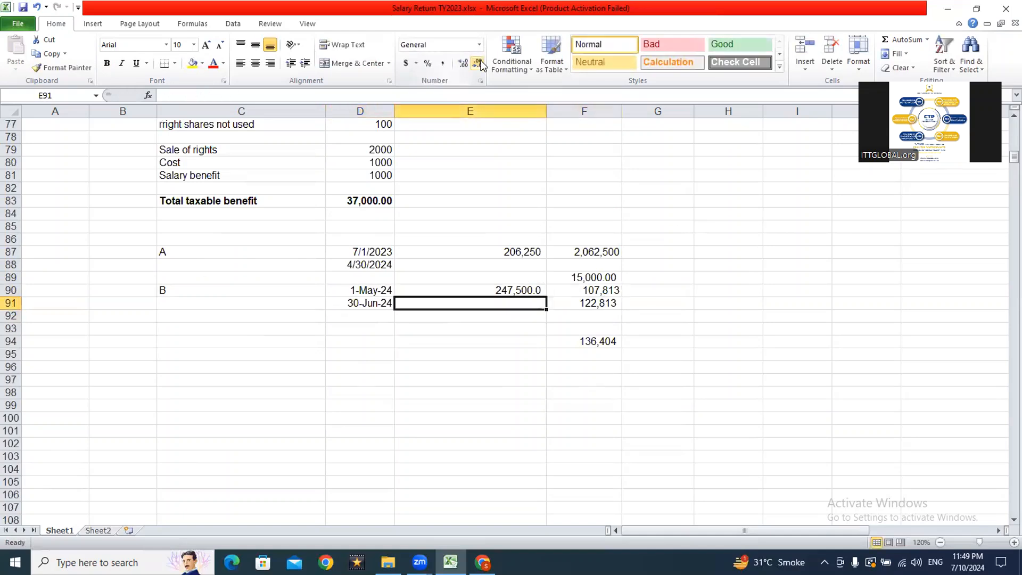
{"action": "type", "text": "=E90*2"}
{"action": "key", "text": "Return"}
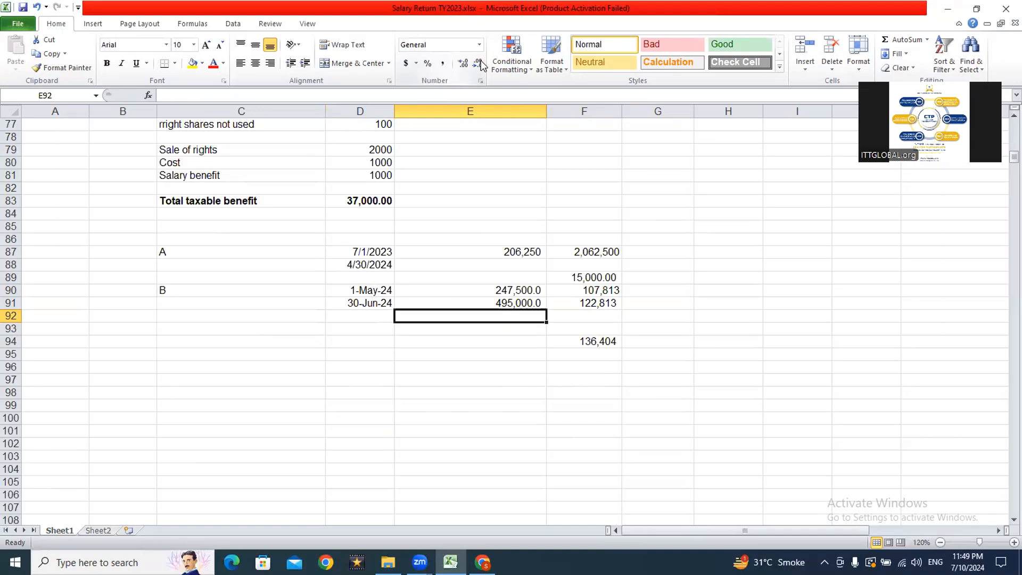
Total the salaries of examples A and B in E94 with the formula =E91+F87.
{"action": "key", "text": "Down"}
{"action": "key", "text": "Down"}
{"action": "key", "text": "Down"}
{"action": "key", "text": "Up"}
{"action": "key", "text": "Up"}
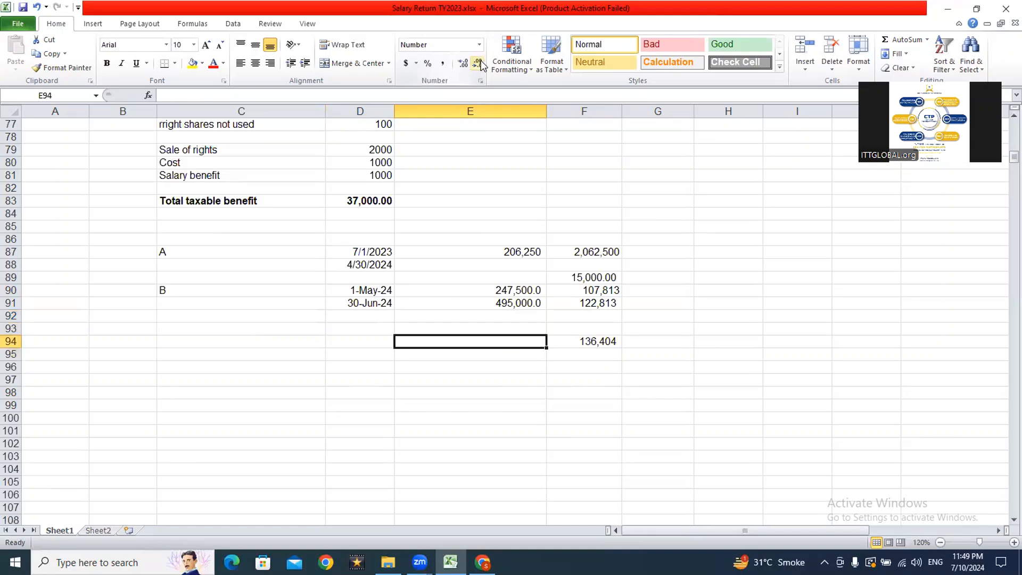
{"action": "key", "text": "Down"}
{"action": "type", "text": "="}
{"action": "key", "text": "Up"}
{"action": "key", "text": "Up"}
{"action": "key", "text": "Up"}
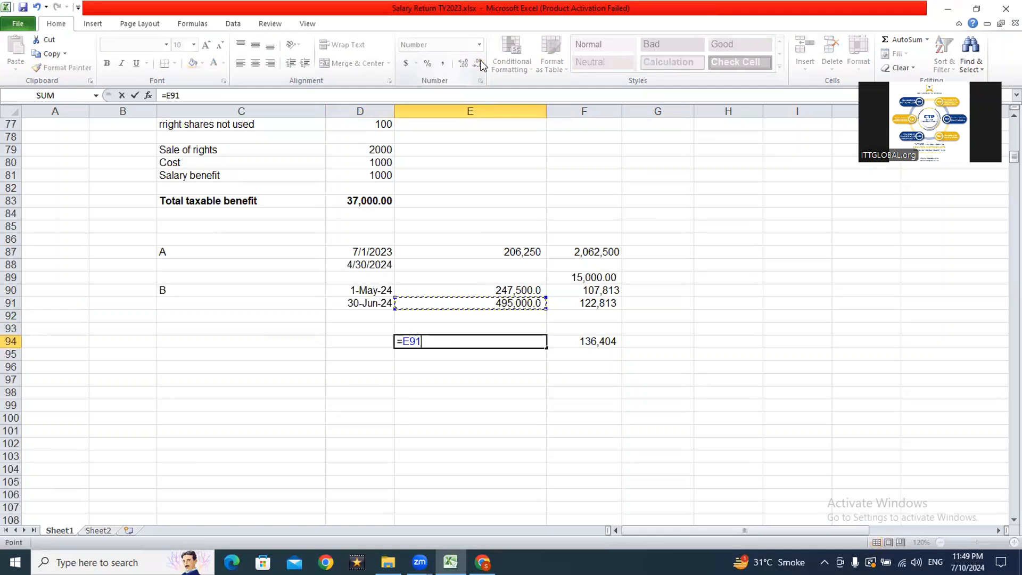
{"action": "type", "text": "+"}
{"action": "key", "text": "Up"}
{"action": "key", "text": "Up"}
{"action": "key", "text": "Up"}
{"action": "key", "text": "Up"}
{"action": "key", "text": "Up"}
{"action": "key", "text": "Up"}
{"action": "key", "text": "Up"}
{"action": "key", "text": "Right"}
{"action": "key", "text": "Return"}
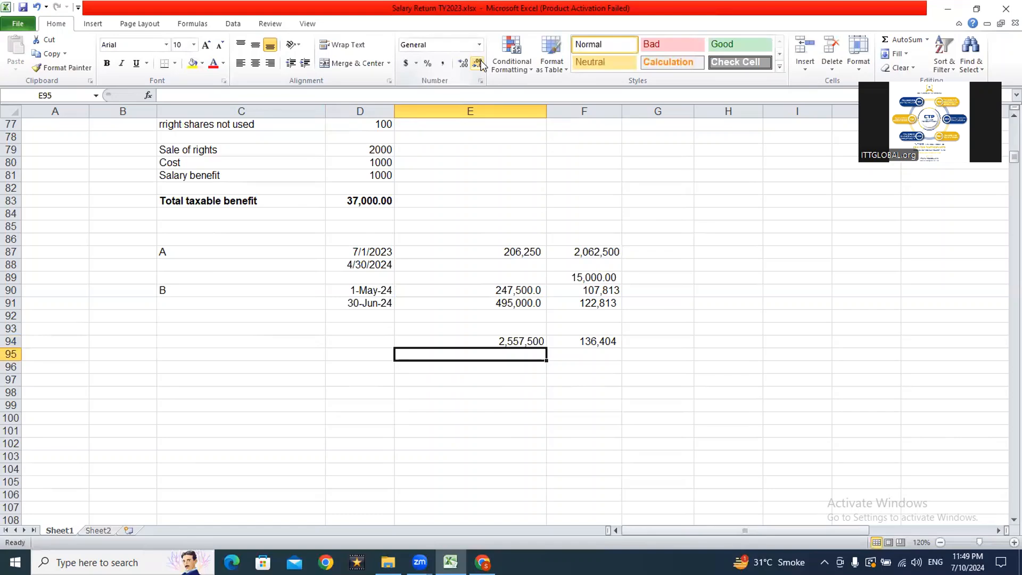
Bring the nine-month tax deduction into E95 with the formula =F94.
{"action": "type", "text": "="}
{"action": "key", "text": "Right"}
{"action": "key", "text": "Up"}
{"action": "key", "text": "Up"}
{"action": "key", "text": "Up"}
{"action": "key", "text": "Up"}
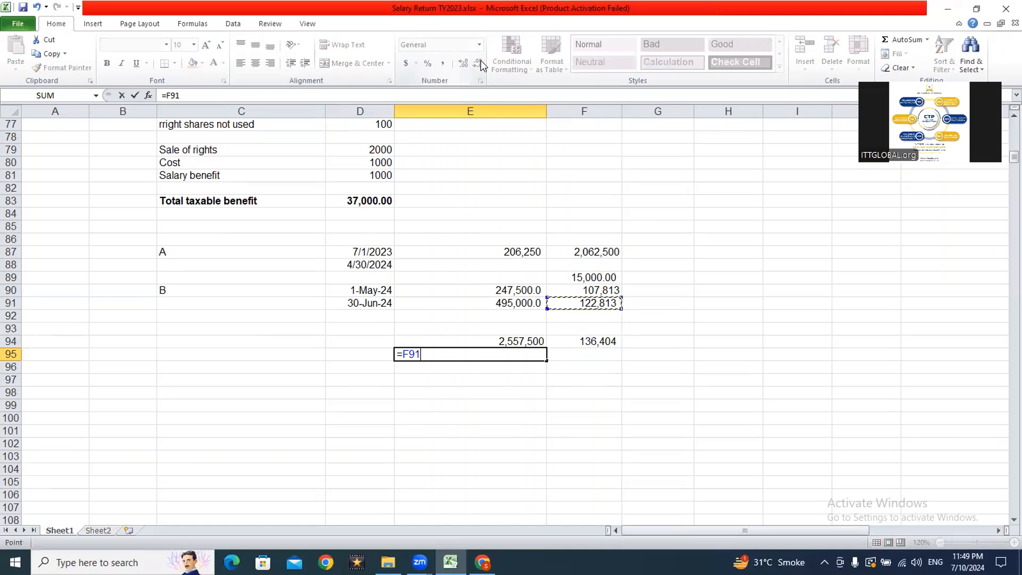
{"action": "key", "text": "Down"}
{"action": "key", "text": "Down"}
{"action": "key", "text": "Down"}
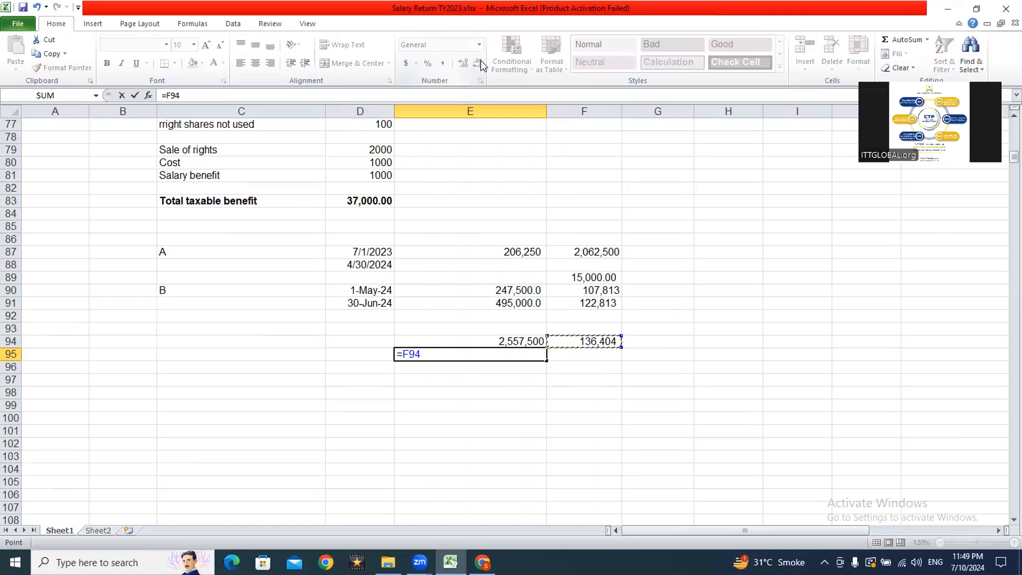
{"action": "key", "text": "Return"}
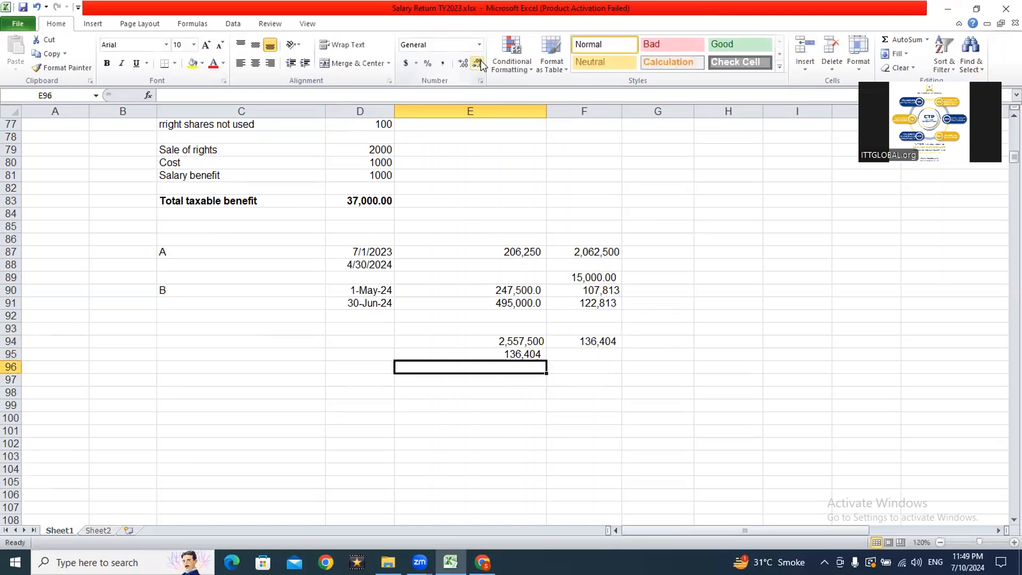
Copy the combined salary in E94 and switch to the browser.
{"action": "key", "text": "Up"}
{"action": "key", "text": "Up"}
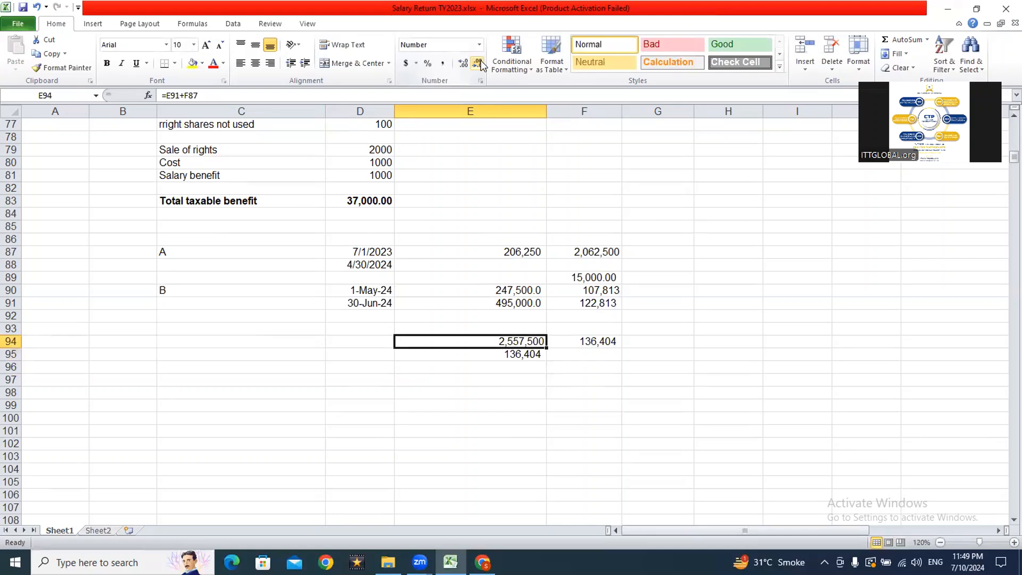
{"action": "key", "text": "ctrl+c"}
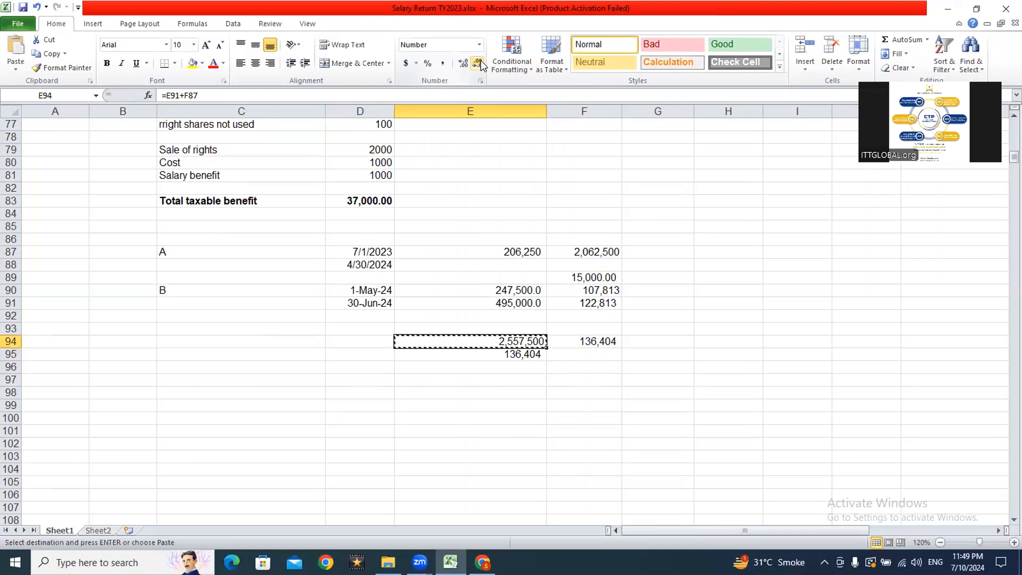
{"action": "key", "text": "alt+Tab"}
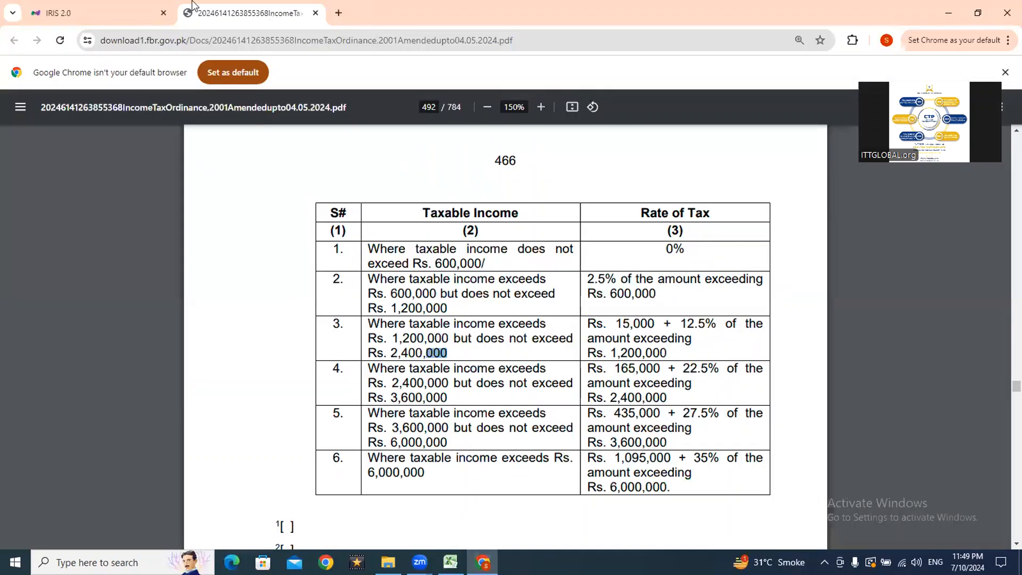
Open the Salary section under Employment in the IRIS 2024 return.
{"action": "left_click", "coordinate": [138, 10]}
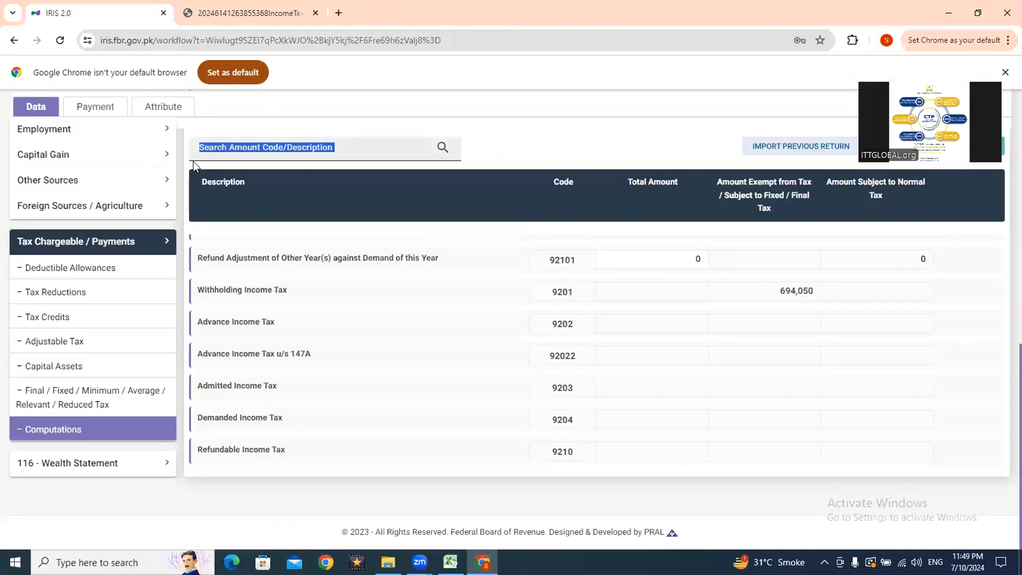
{"action": "left_click", "coordinate": [183, 120]}
{"action": "key", "text": "ctrl+a"}
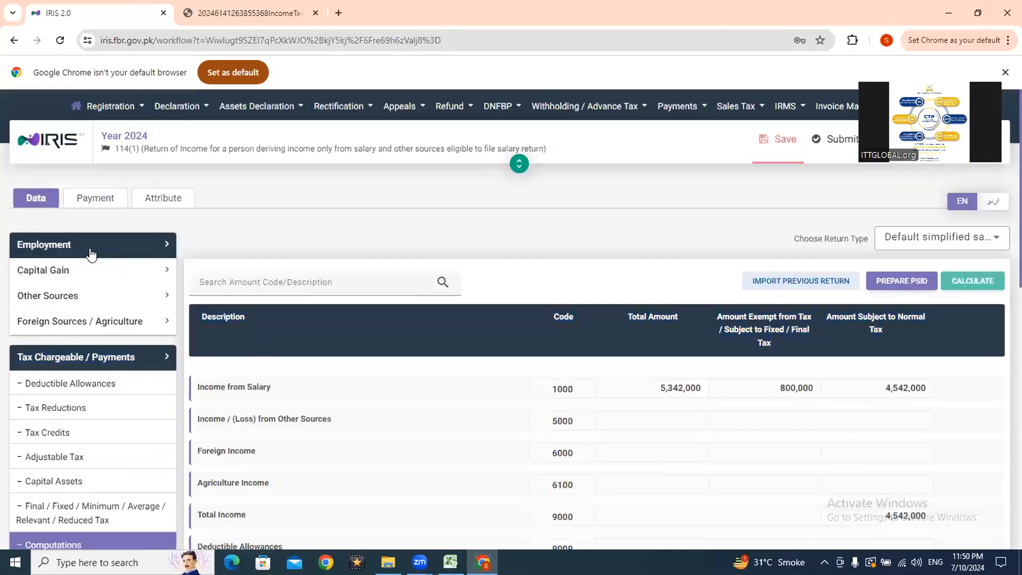
{"action": "left_click", "coordinate": [90, 250]}
{"action": "left_click", "coordinate": [84, 271]}
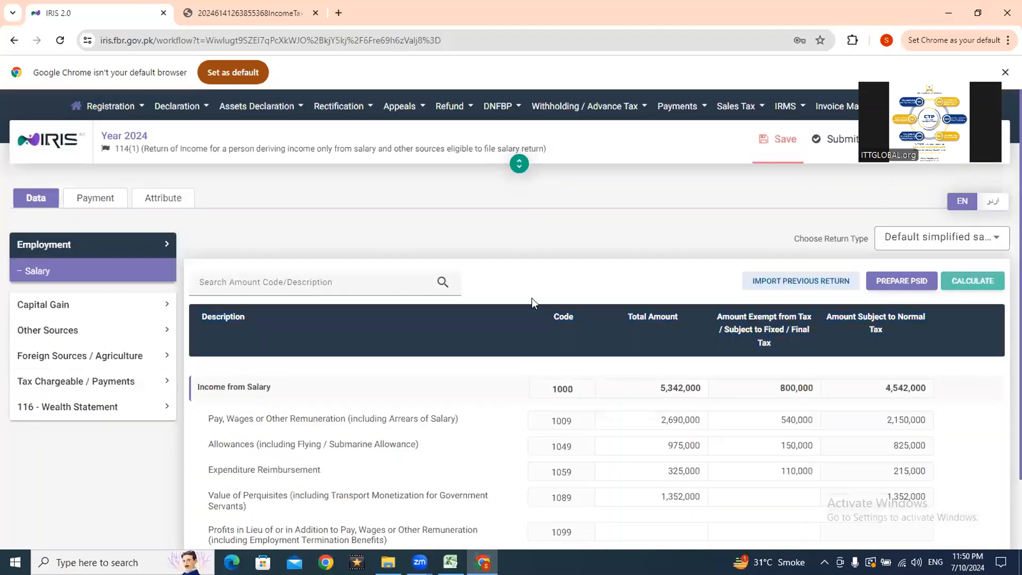
{"action": "scroll", "coordinate": [532, 303], "scroll_direction": "down", "scroll_amount": 2}
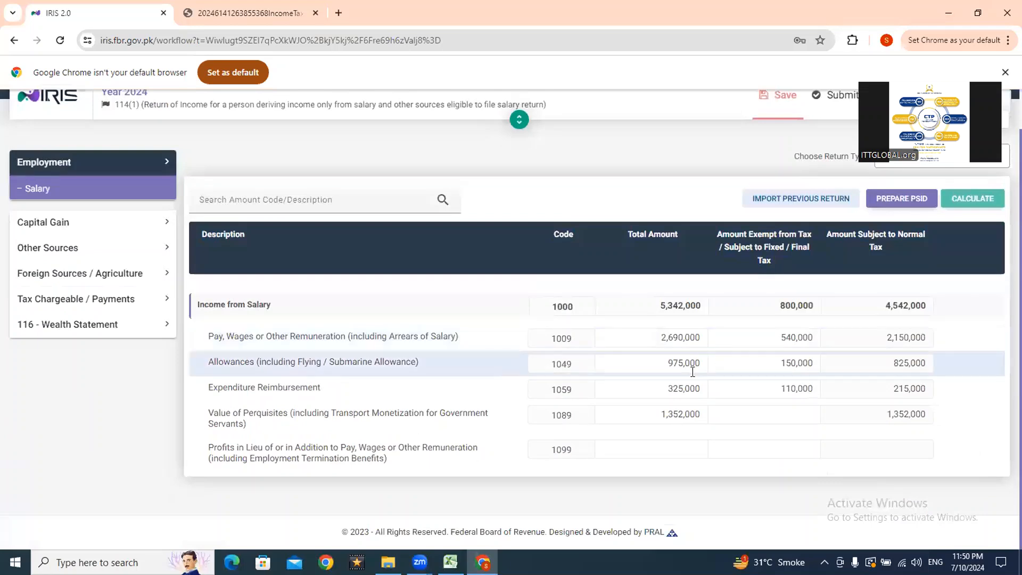
Clear the total amounts for Allowances, Expenditure Reimbursement and Value of Perquisites.
{"action": "left_click_drag", "start_coordinate": [669, 363], "coordinate": [706, 363]}
{"action": "key", "text": "BackSpace"}
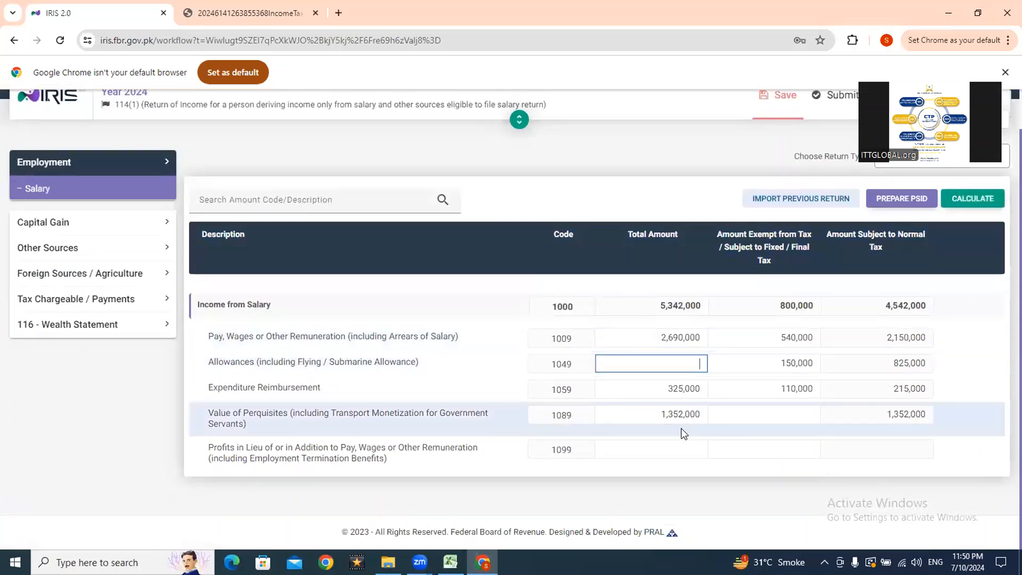
{"action": "left_click_drag", "start_coordinate": [665, 388], "coordinate": [709, 387]}
{"action": "key", "text": "BackSpace"}
{"action": "left_click_drag", "start_coordinate": [664, 413], "coordinate": [713, 413]}
{"action": "key", "text": "BackSpace"}
Clear the exempt amounts for Pay, Allowances and Expenditure Reimbursement, and recalculate the return.
{"action": "left_click_drag", "start_coordinate": [768, 393], "coordinate": [839, 350]}
{"action": "key", "text": "BackSpace"}
{"action": "type", "text": "1"}
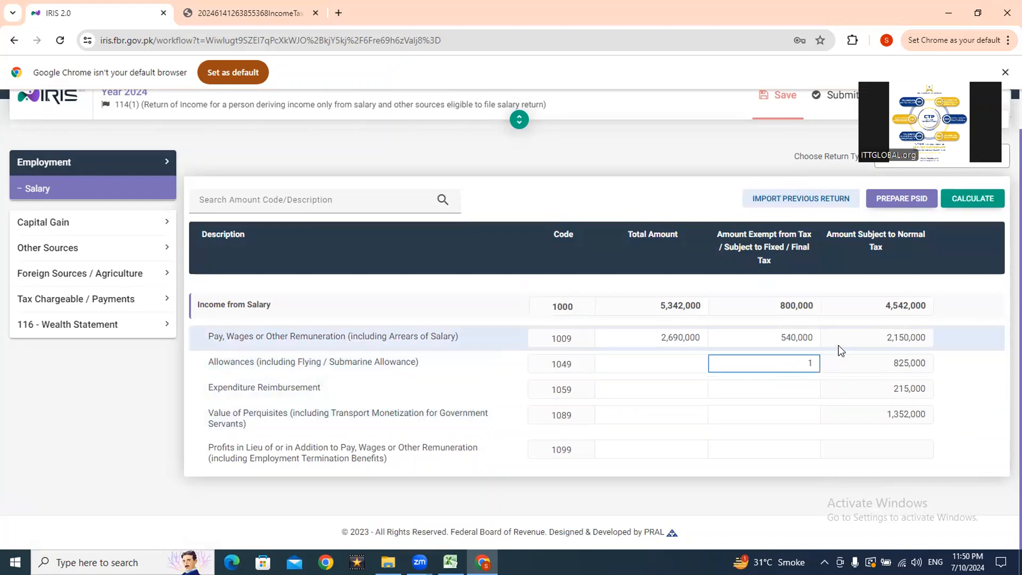
{"action": "left_click_drag", "start_coordinate": [779, 341], "coordinate": [851, 338]}
{"action": "key", "text": "BackSpace"}
{"action": "left_click", "coordinate": [957, 201]}
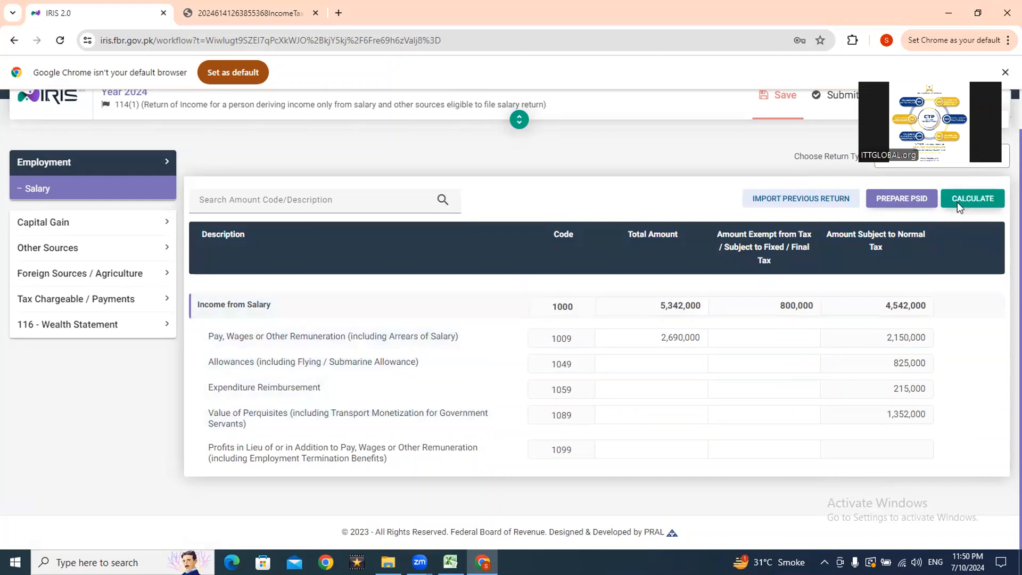
Set the total amount of Pay, Wages or Other Remuneration to the copied 2,557,500 and recalculate.
{"action": "left_click", "coordinate": [677, 340]}
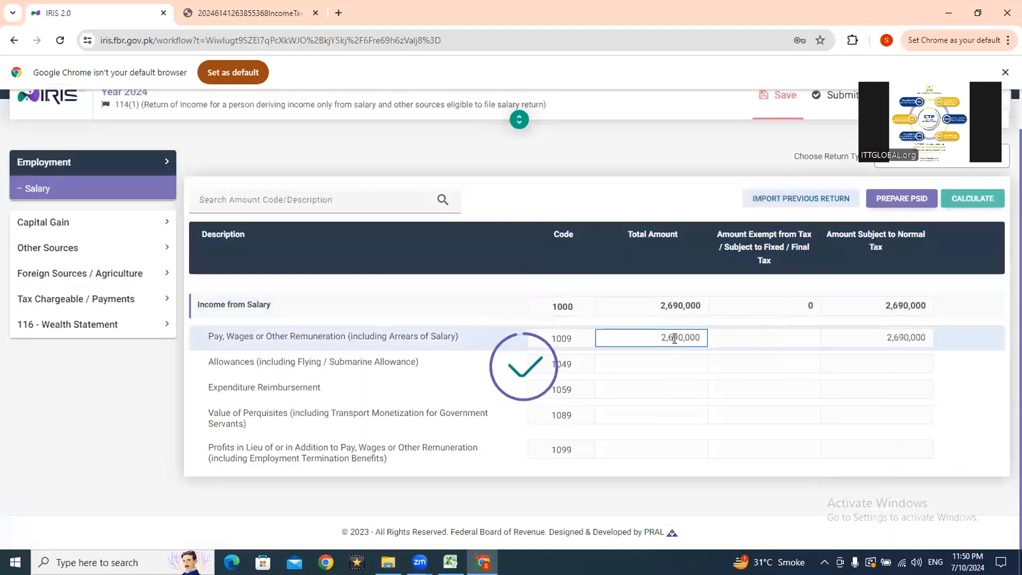
{"action": "double_click", "coordinate": [675, 339]}
{"action": "key", "text": "ctrl+v"}
{"action": "left_click", "coordinate": [966, 207]}
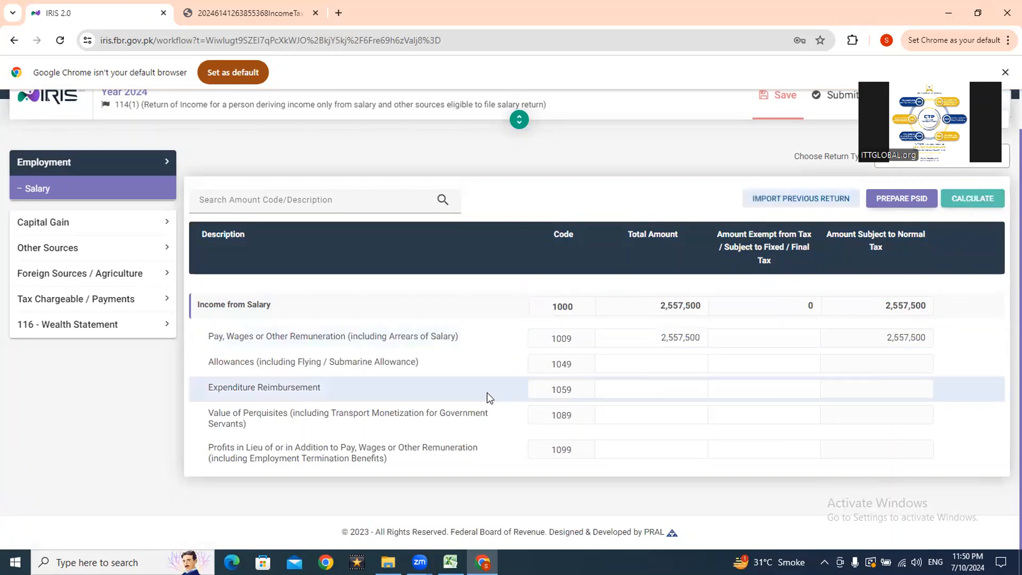
Check the formula behind the combined salary in E94 in Excel and return to the IRIS return.
{"action": "key", "text": "alt+Tab"}
{"action": "key", "text": "F2"}
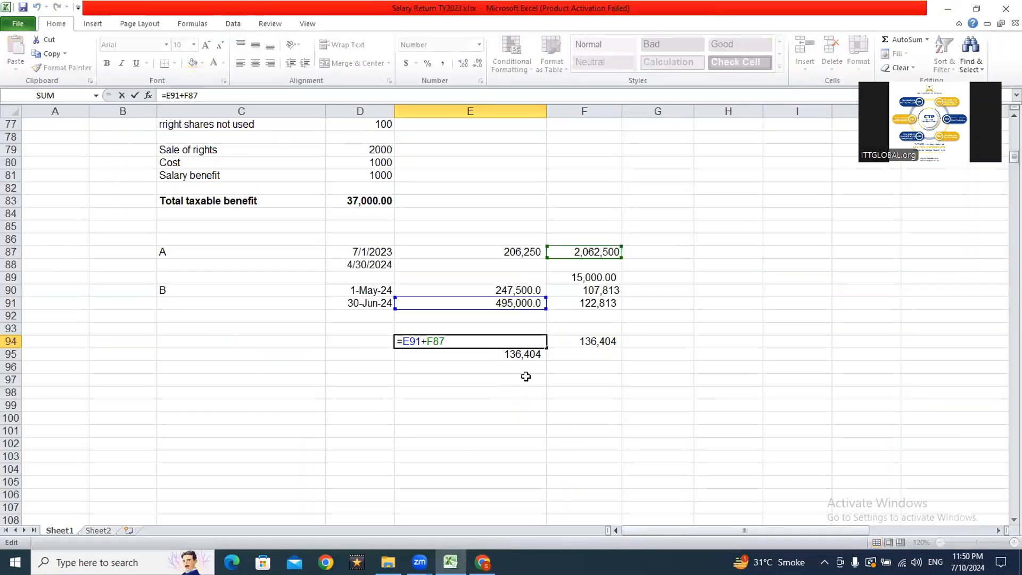
{"action": "key", "text": "Escape"}
{"action": "key", "text": "alt+Tab"}
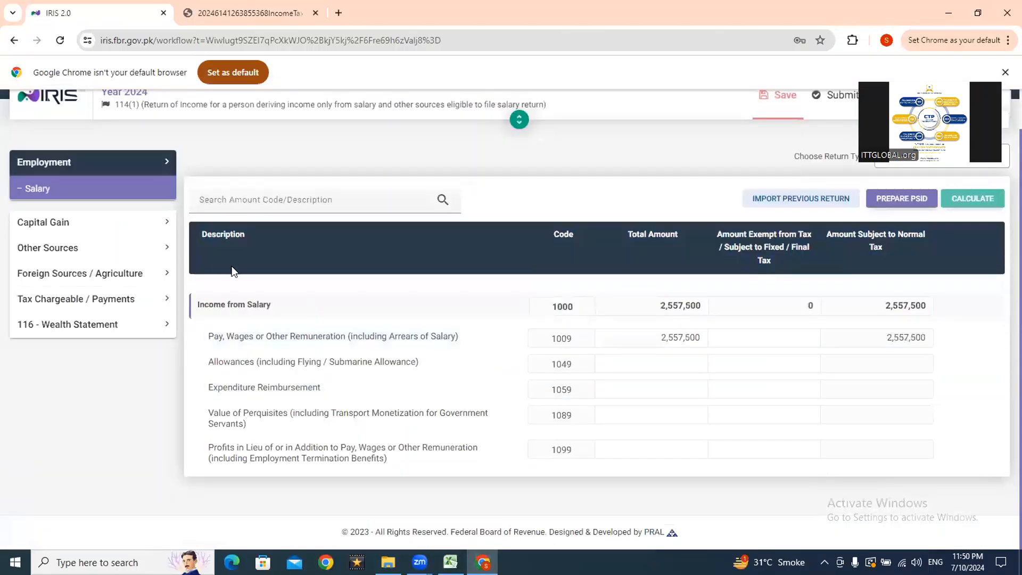
Open the Computations under Tax Chargeable / Payments and review the withholding and refundable income tax.
{"action": "left_click", "coordinate": [110, 302]}
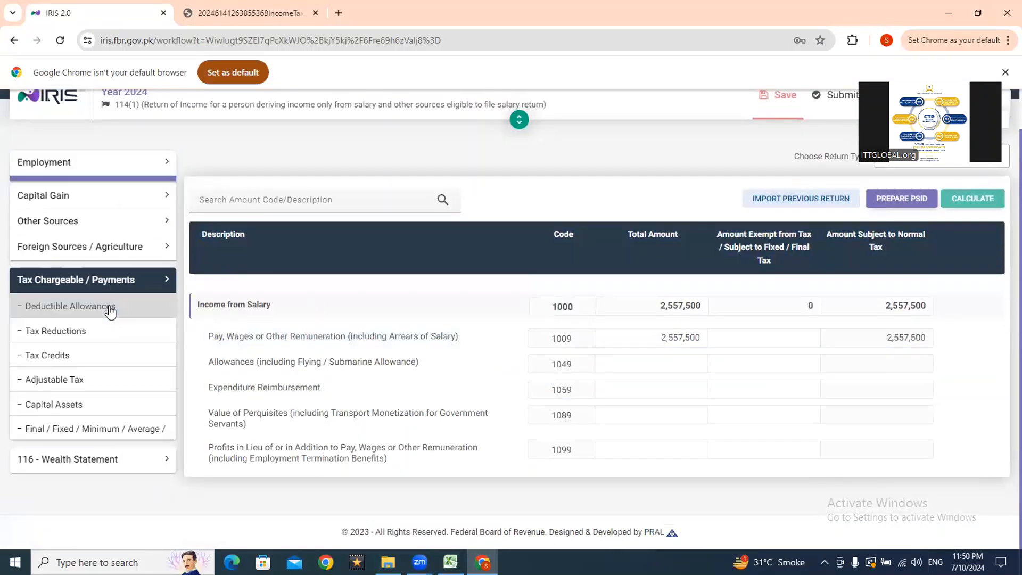
{"action": "left_click", "coordinate": [72, 468]}
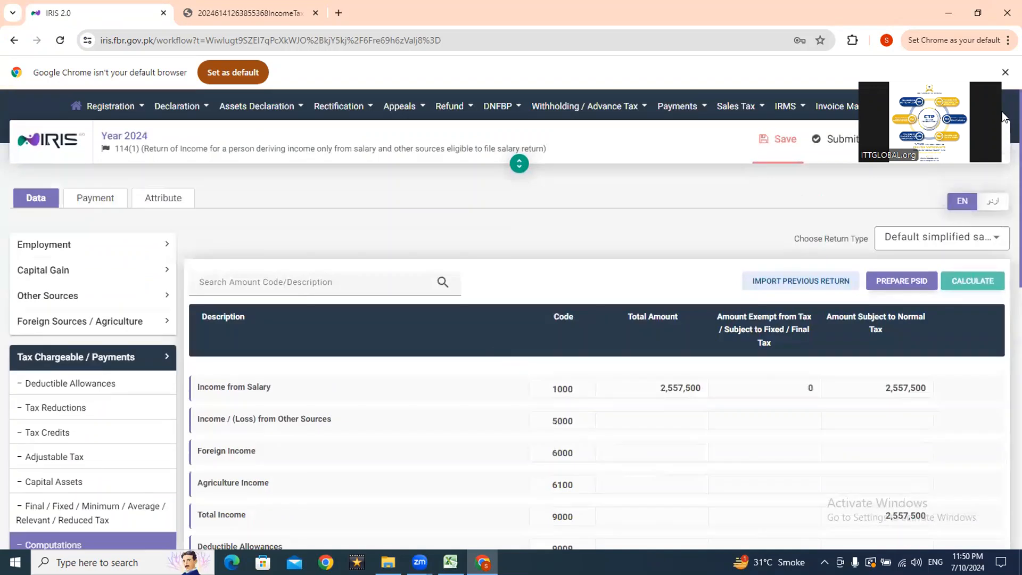
{"action": "scroll", "coordinate": [1003, 237], "scroll_direction": "down", "scroll_amount": 9}
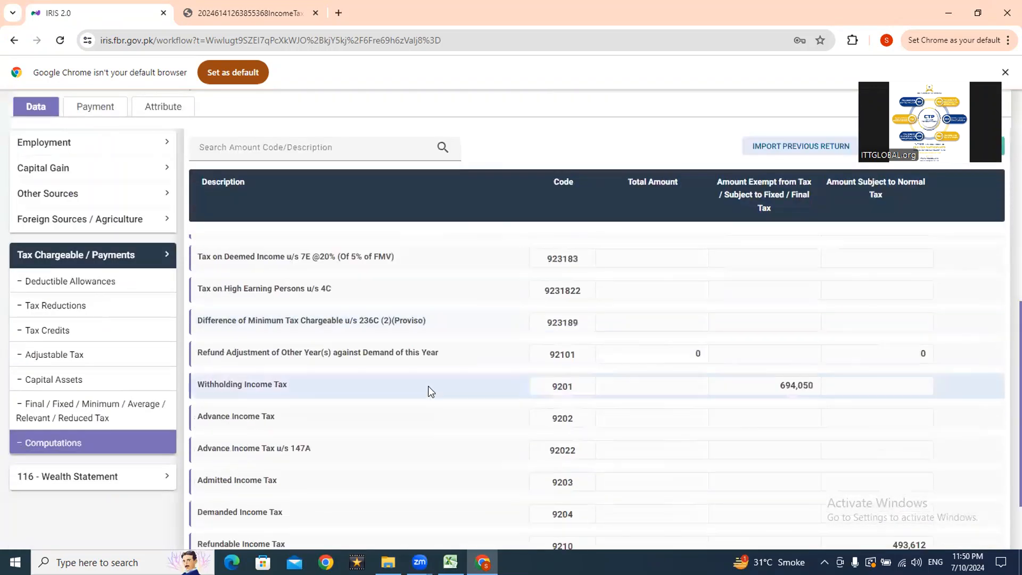
Clear the receipts value and tax deducted for Salary of Employees u/s 149 under Adjustable Tax, and recalculate.
{"action": "left_click", "coordinate": [74, 355]}
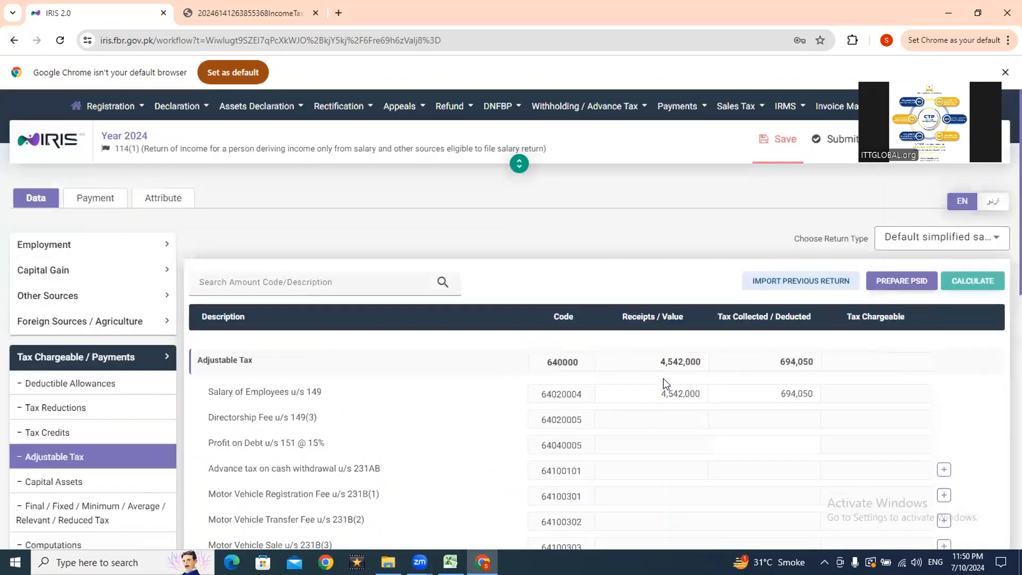
{"action": "left_click", "coordinate": [664, 383]}
{"action": "key", "text": "Delete"}
{"action": "left_click", "coordinate": [741, 382]}
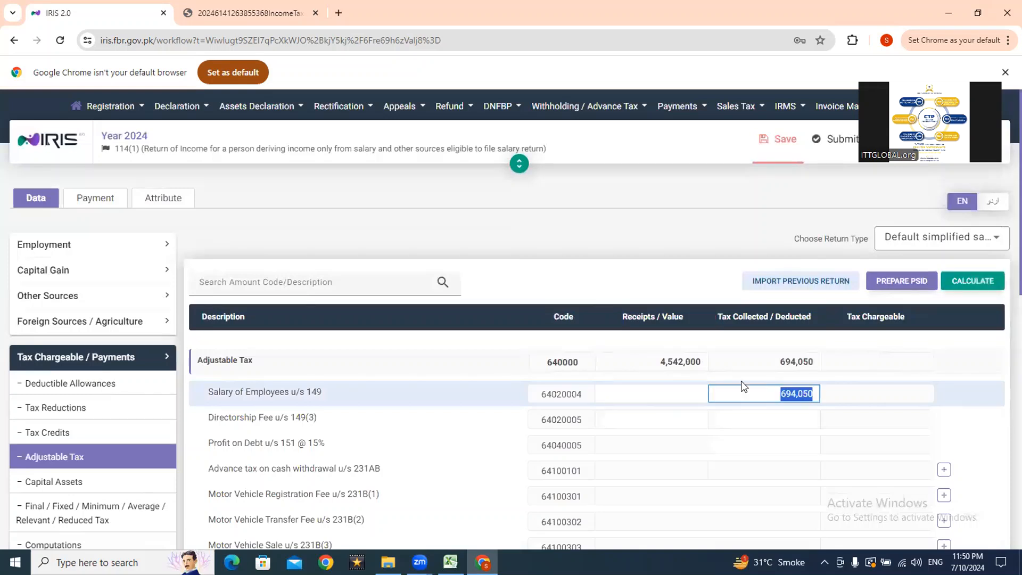
{"action": "key", "text": "Delete"}
{"action": "left_click", "coordinate": [982, 277]}
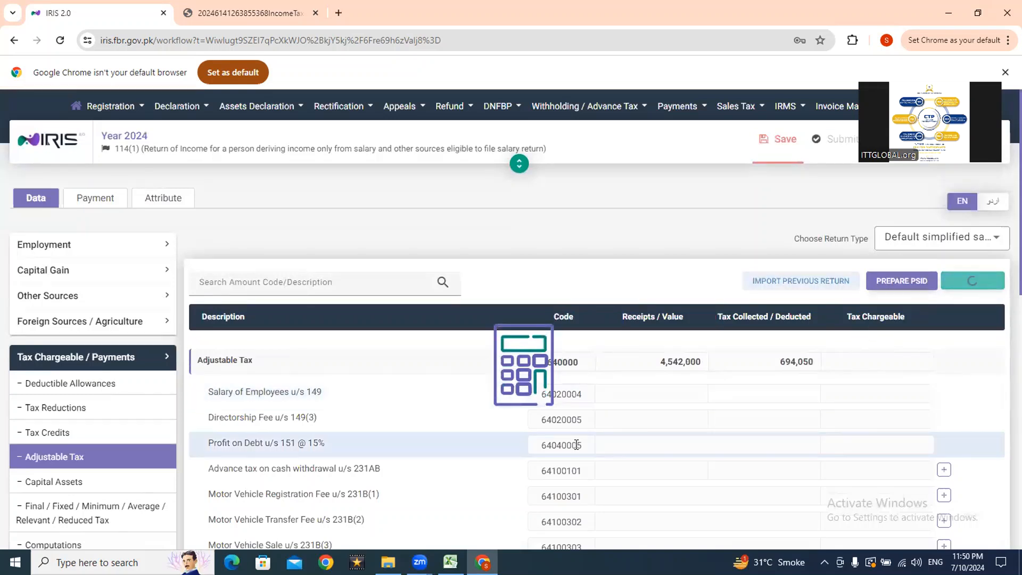
Reopen the Computations and examine the tax chargeable and normal income tax on the combined salary.
{"action": "scroll", "coordinate": [391, 466], "scroll_direction": "down", "scroll_amount": 5}
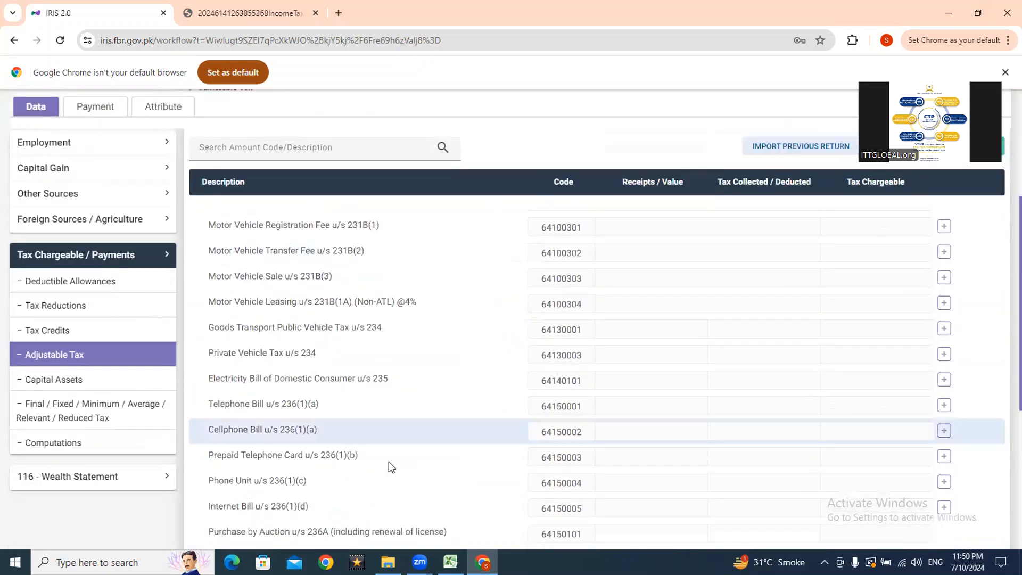
{"action": "left_click", "coordinate": [120, 447]}
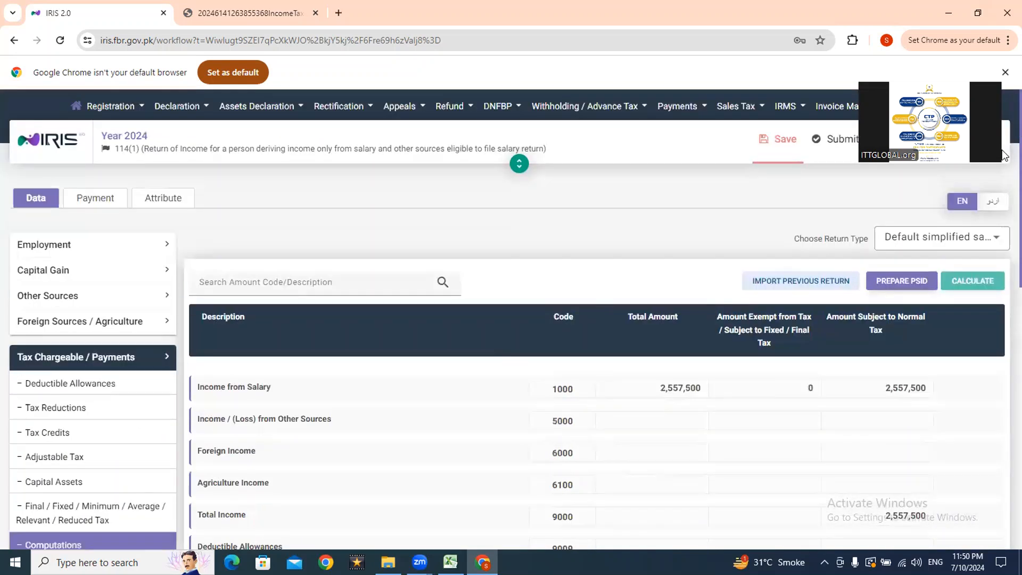
{"action": "scroll", "coordinate": [1003, 155], "scroll_direction": "down", "scroll_amount": 6}
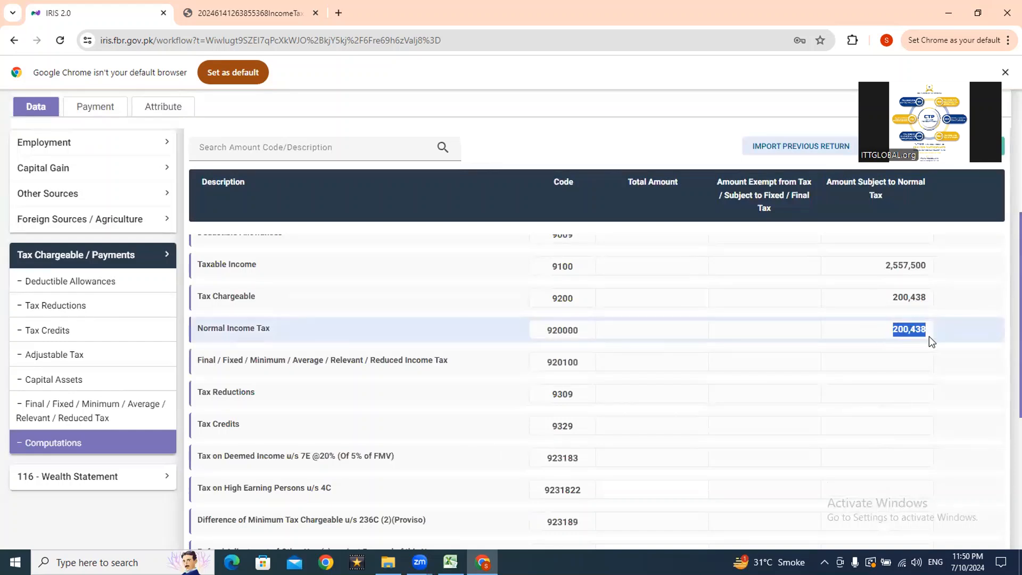
Switch to Excel and enter the normal income tax of 200,438 in E96, below the total tax deducted.
{"action": "key", "text": "alt+Tab"}
{"action": "key", "text": "Down"}
{"action": "key", "text": "Down"}
{"action": "type", "text": "200,438"}
{"action": "key", "text": "Return"}
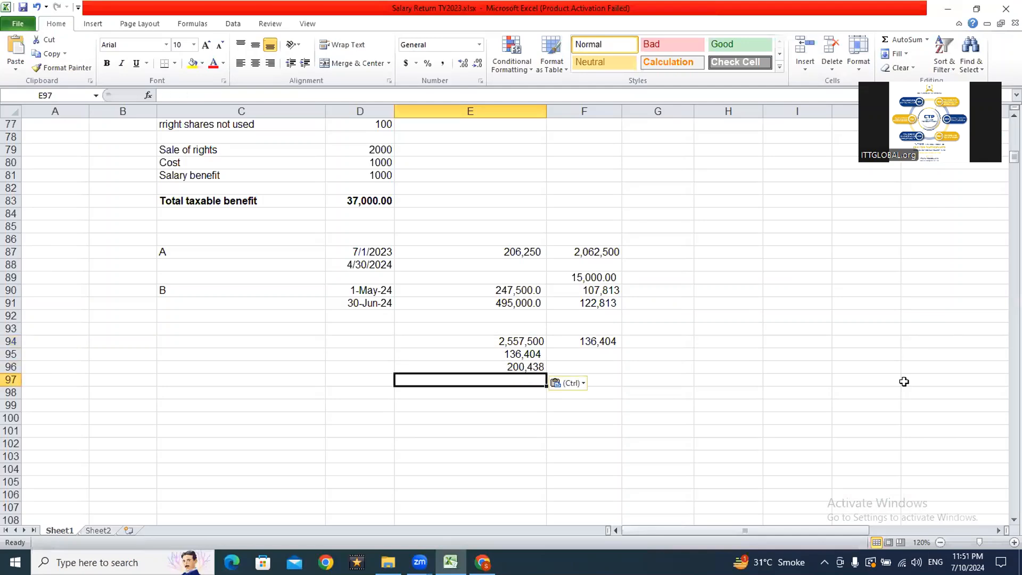
Calculate the remaining tax due in E97 with the formula =E96-E95.
{"action": "type", "text": "="}
{"action": "key", "text": "Up"}
{"action": "type", "text": "-"}
{"action": "key", "text": "Up"}
{"action": "key", "text": "Up"}
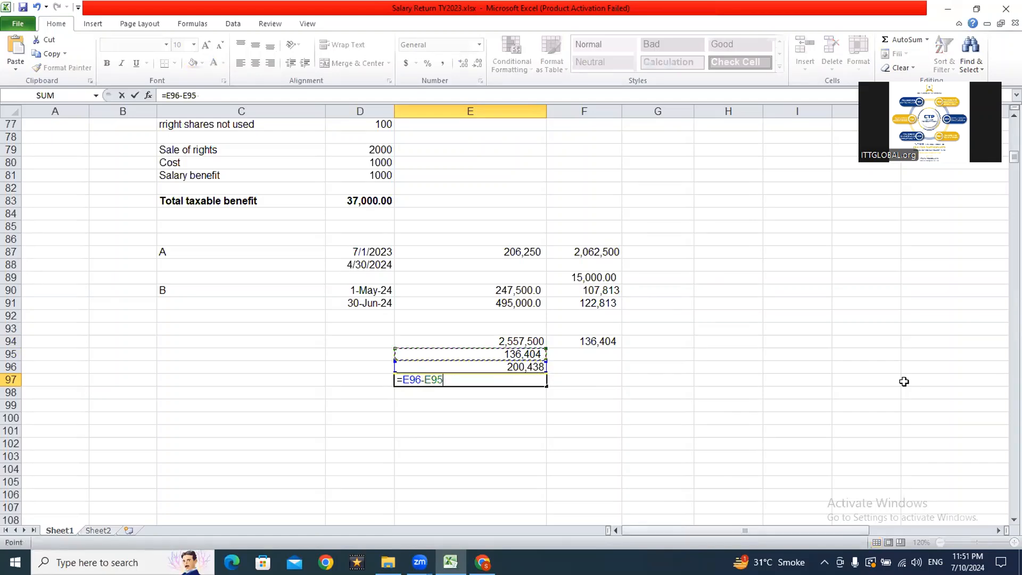
{"action": "key", "text": "Return"}
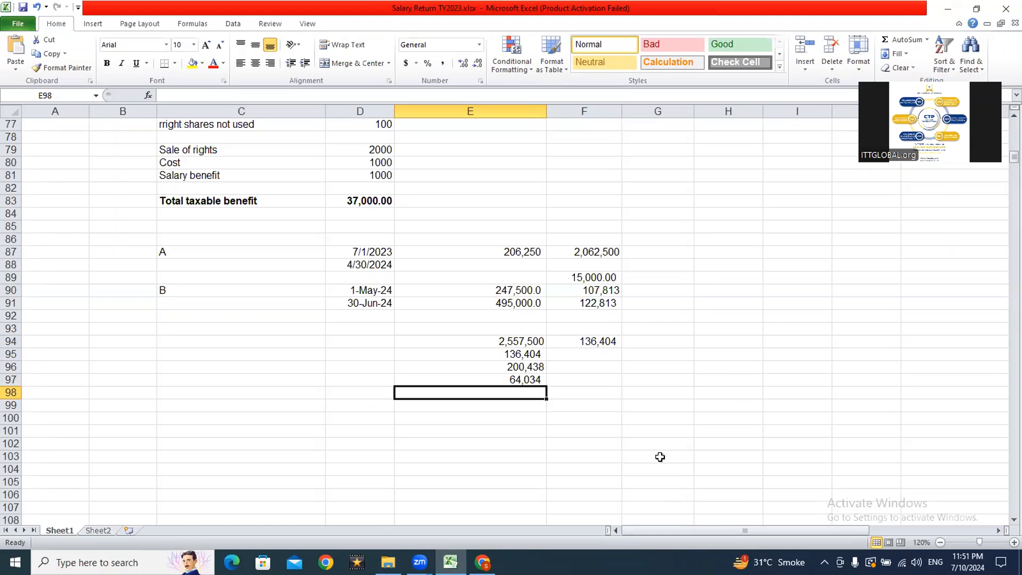
Open Adjustable Tax in the IRIS return, copy the total tax deducted from E95 in Excel, and return to IRIS.
{"action": "key", "text": "alt+Tab"}
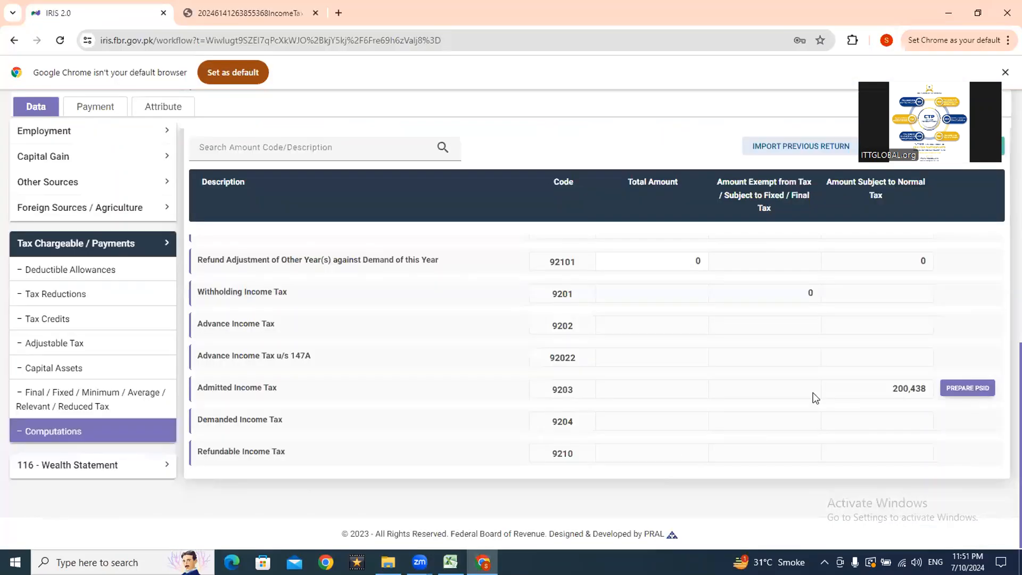
{"action": "left_click", "coordinate": [56, 343]}
{"action": "left_click", "coordinate": [664, 402]}
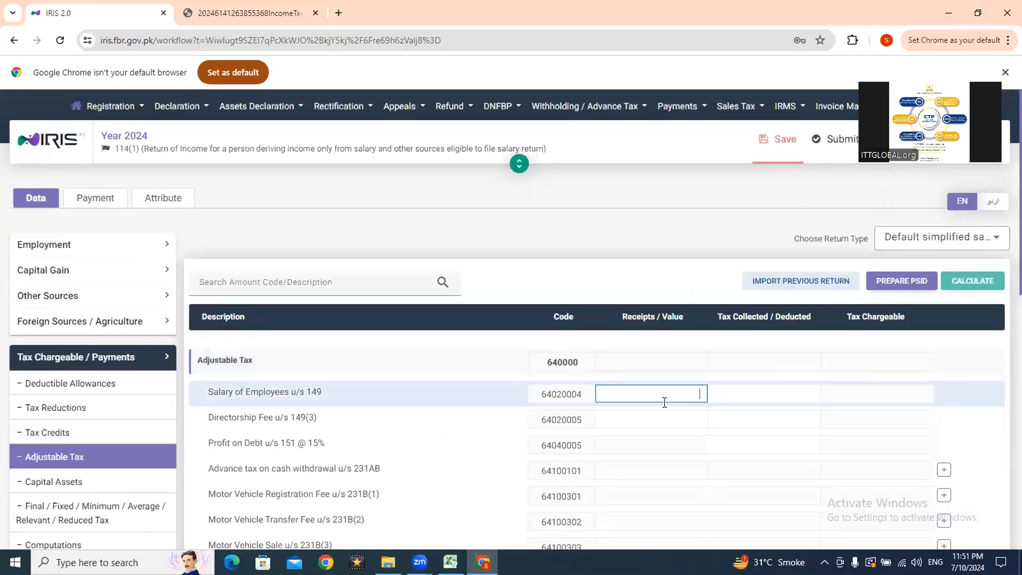
{"action": "key", "text": "alt+Tab"}
{"action": "left_click", "coordinate": [506, 354]}
{"action": "key", "text": "ctrl+c"}
{"action": "key", "text": "alt+Tab"}
{"action": "key", "text": "ctrl+v"}
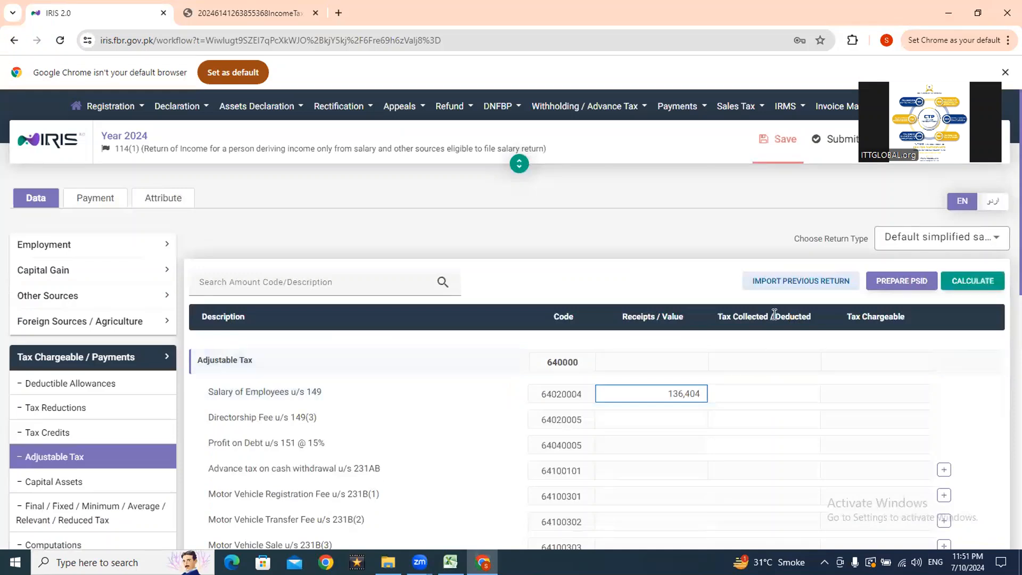
{"action": "left_click", "coordinate": [977, 283]}
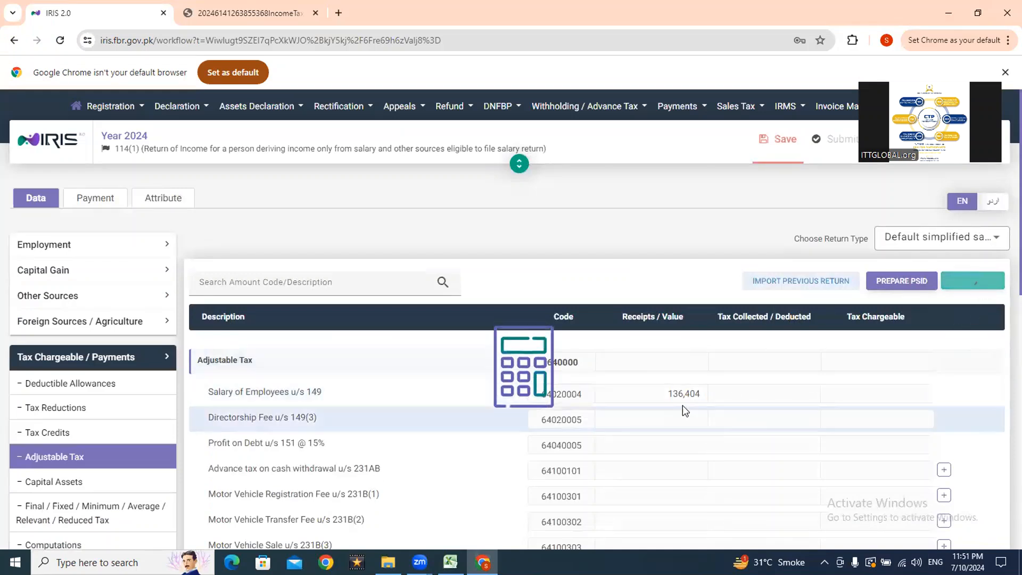
{"action": "double_click", "coordinate": [705, 394]}
{"action": "key", "text": "BackSpace"}
Set the tax collected / deducted for Salary of Employees u/s 149 to 136,404 and recalculate the return.
{"action": "left_click", "coordinate": [748, 393]}
{"action": "key", "text": "ctrl+v"}
{"action": "left_click", "coordinate": [973, 290]}
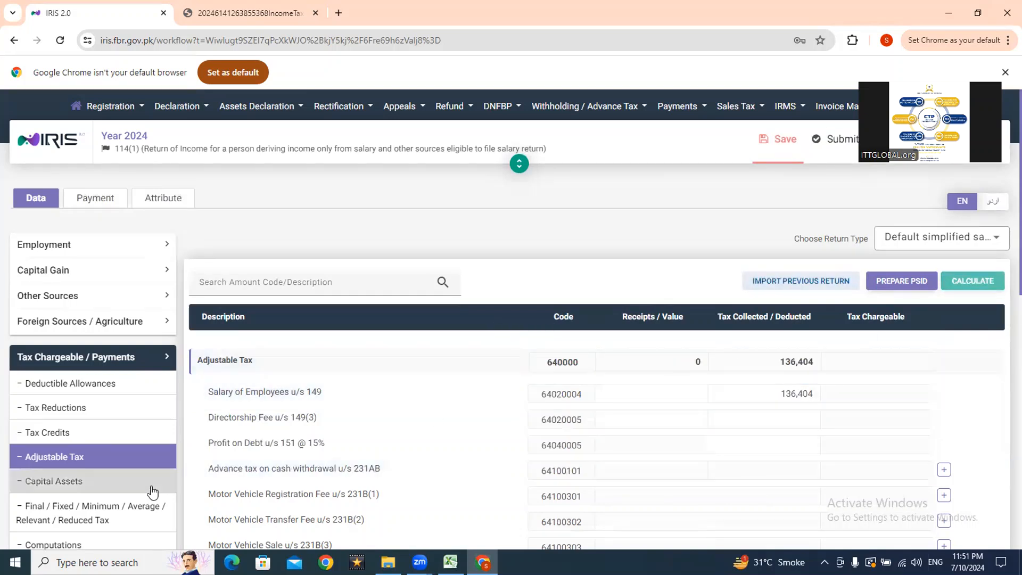
Open the Computations and compare the withholding and admitted income tax with the Excel calculation.
{"action": "left_click", "coordinate": [119, 544]}
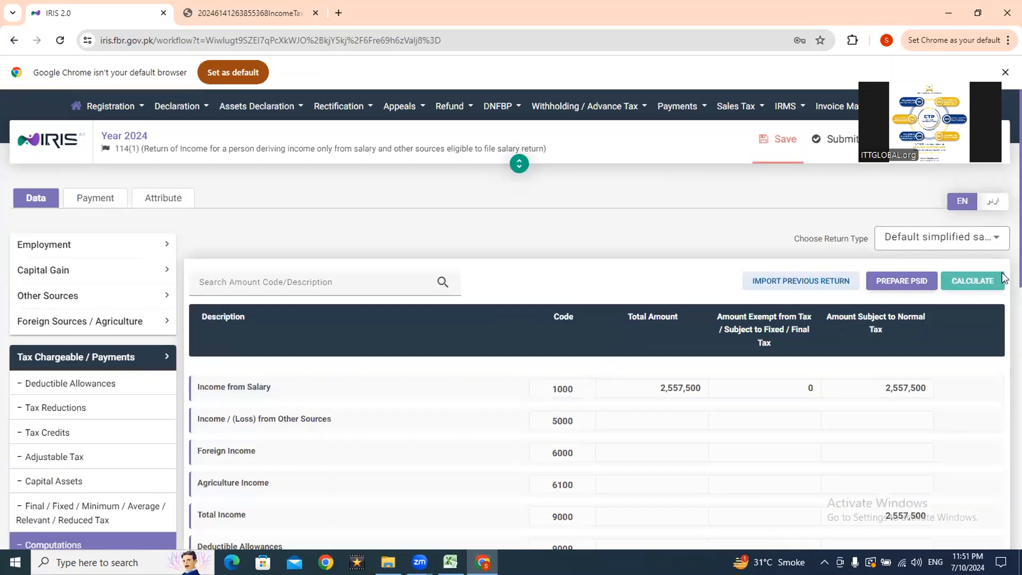
{"action": "scroll", "coordinate": [1003, 274], "scroll_direction": "down", "scroll_amount": 10}
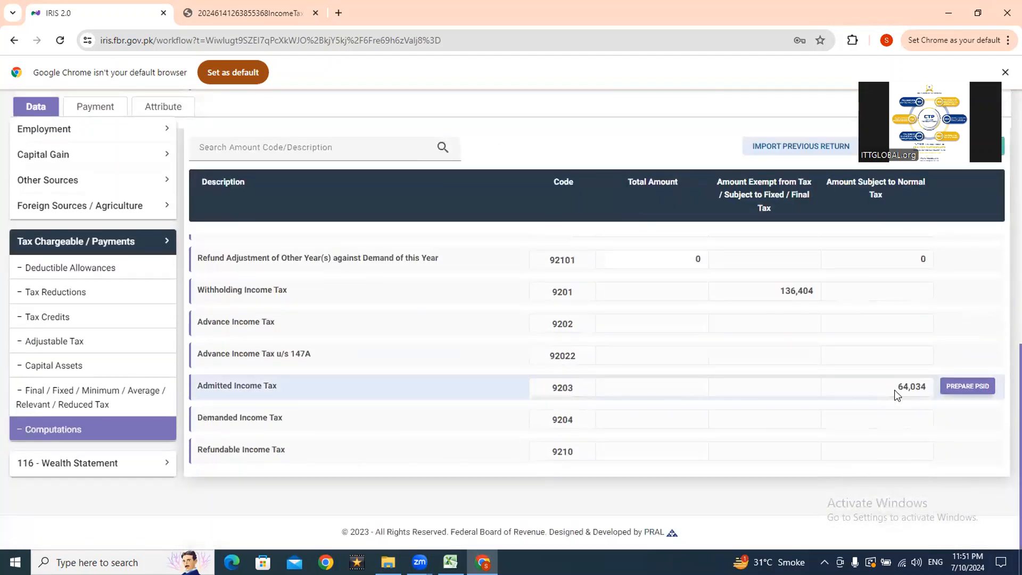
{"action": "key", "text": "alt+Tab"}
{"action": "key", "text": "alt+Tab"}
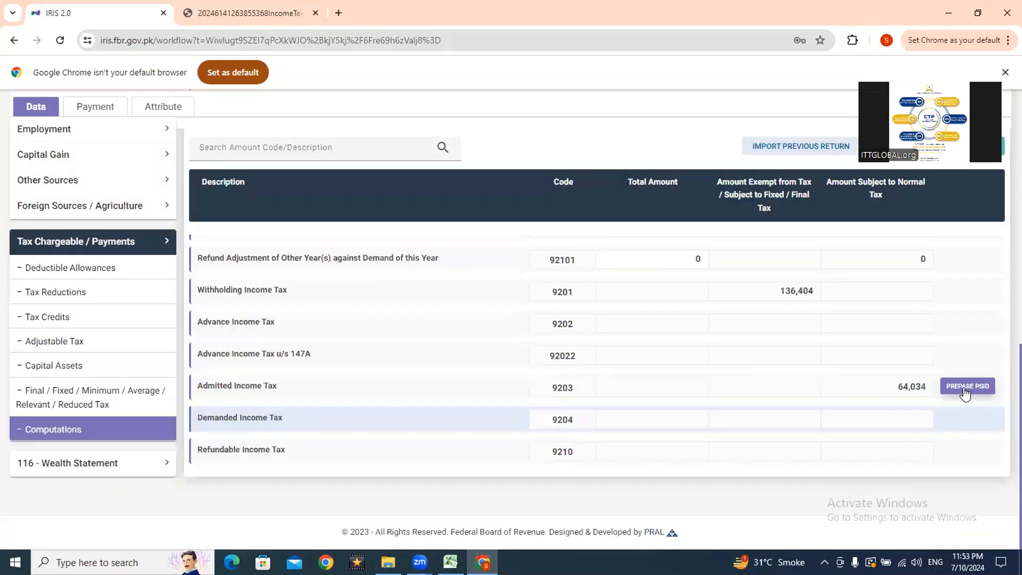
Generate a PSID for the admitted income tax of 64,034 and select the generated number.
{"action": "left_click", "coordinate": [964, 386]}
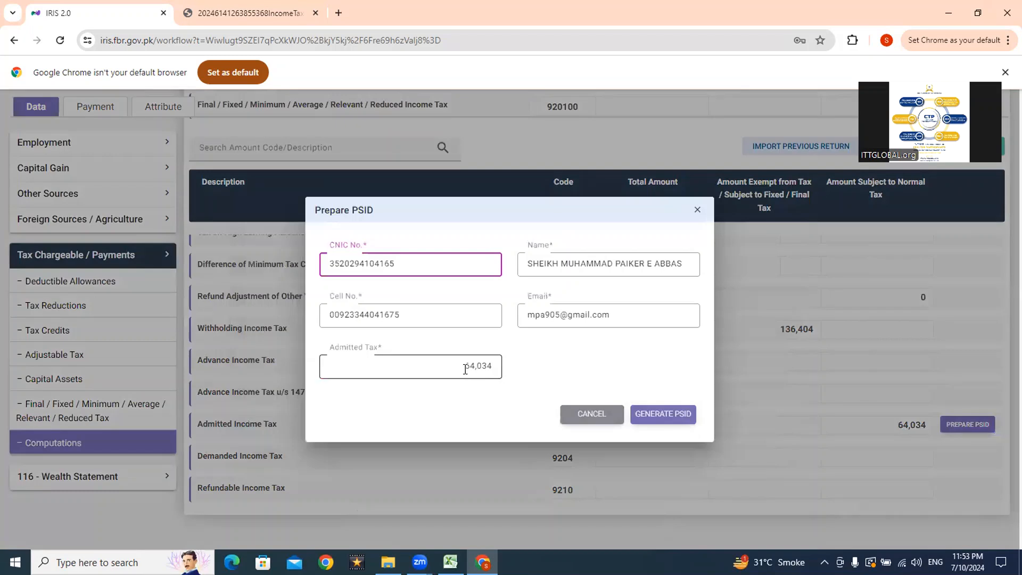
{"action": "left_click", "coordinate": [656, 420]}
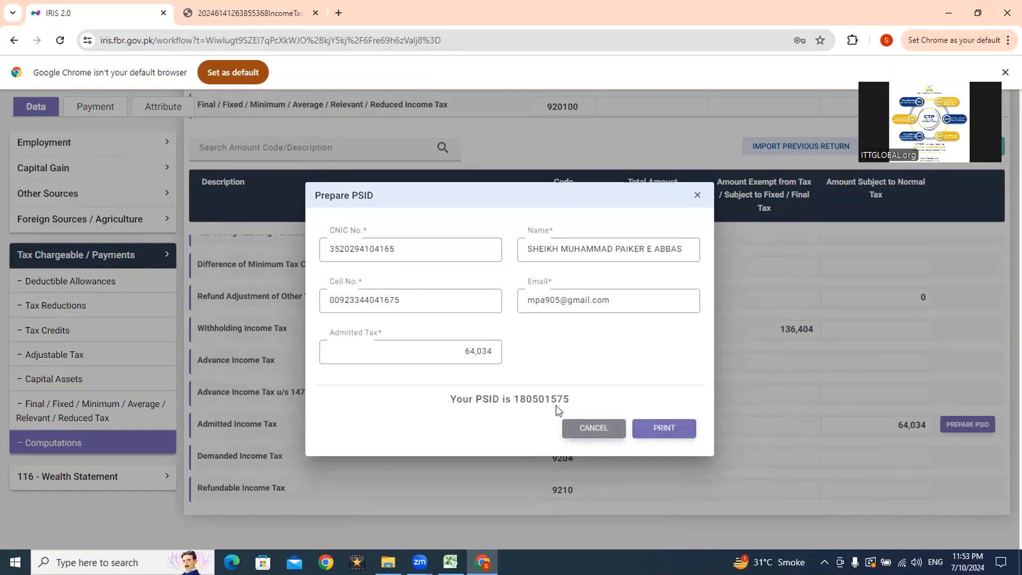
{"action": "left_click_drag", "start_coordinate": [514, 399], "coordinate": [586, 399]}
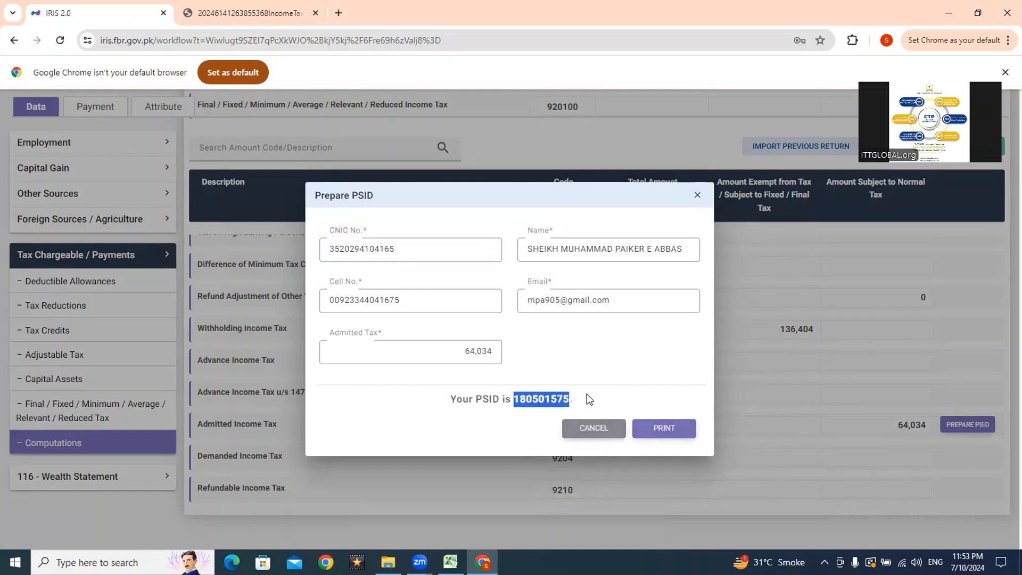